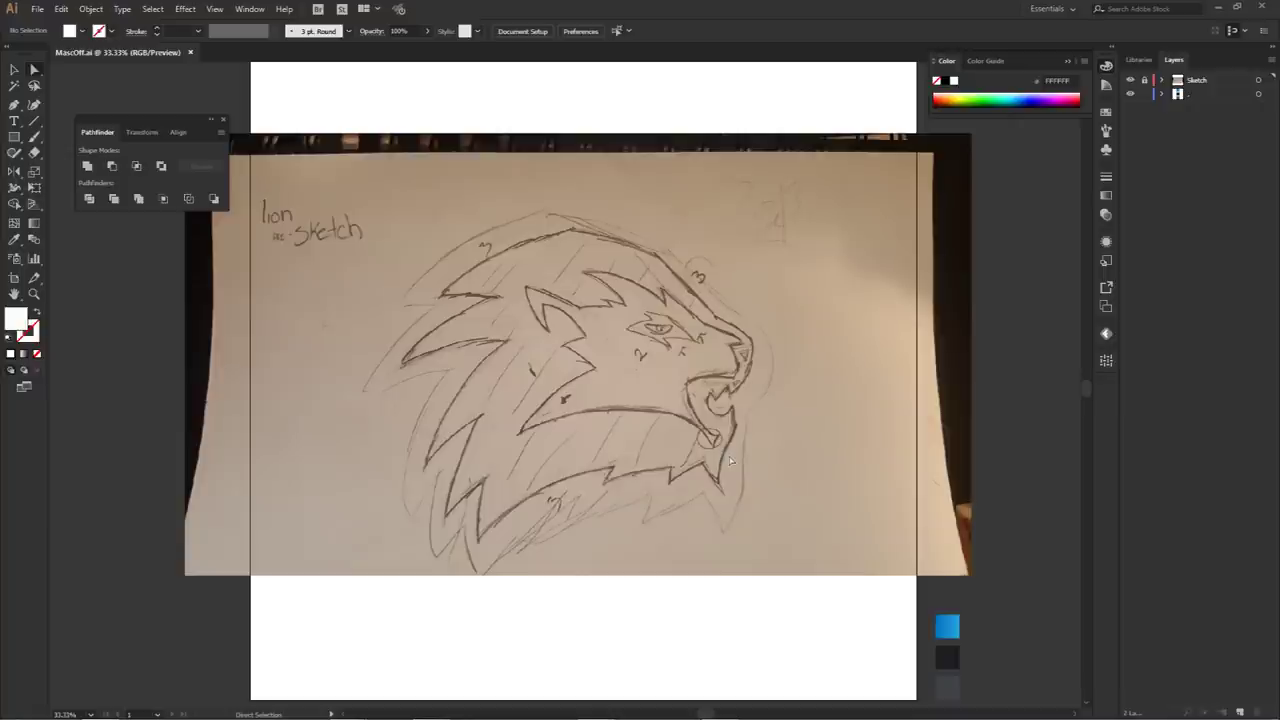
- Add a new layer above the Sketch layer and set the fill to none for tracing with the Pen tool
left_click(1240, 712)
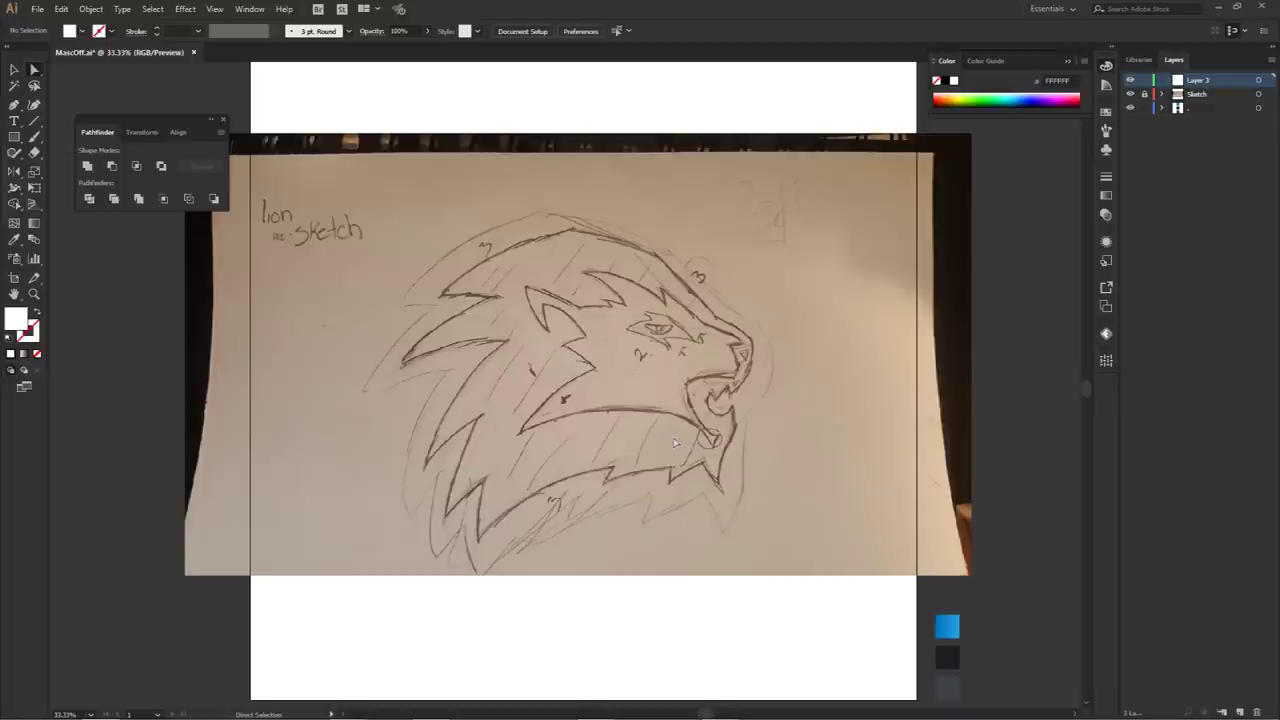
key("p")
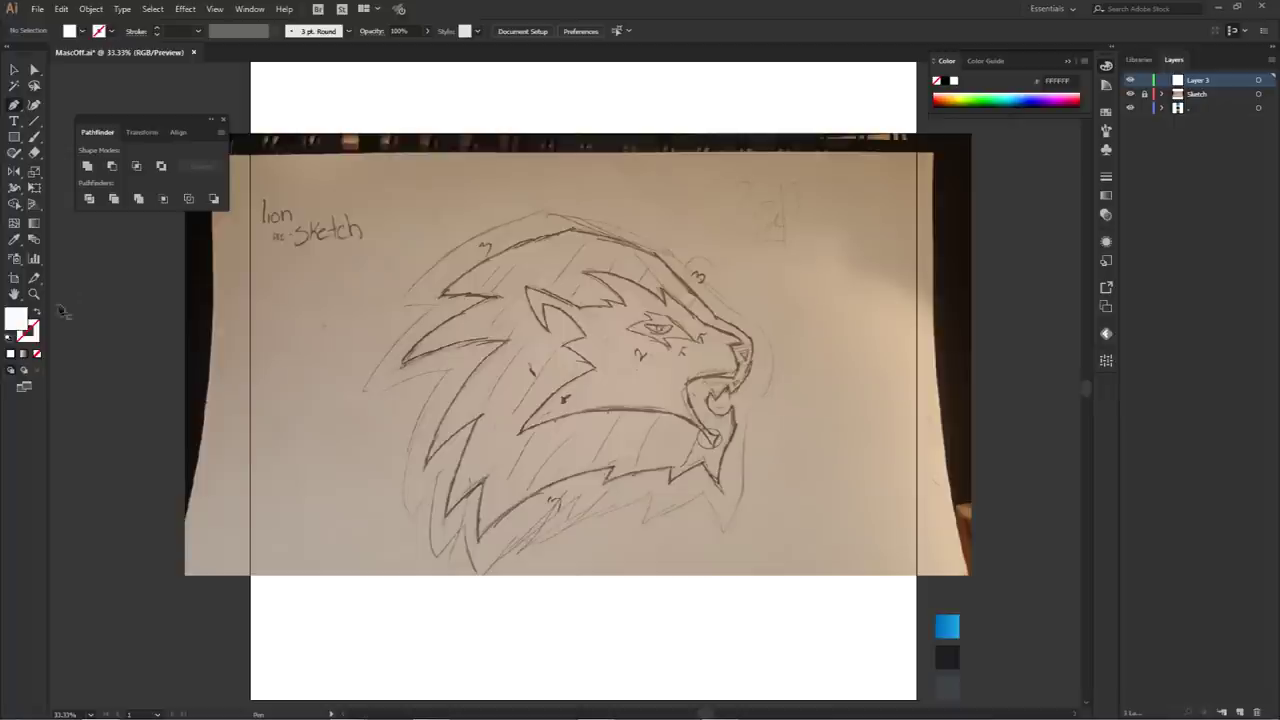
double_click(16, 321)
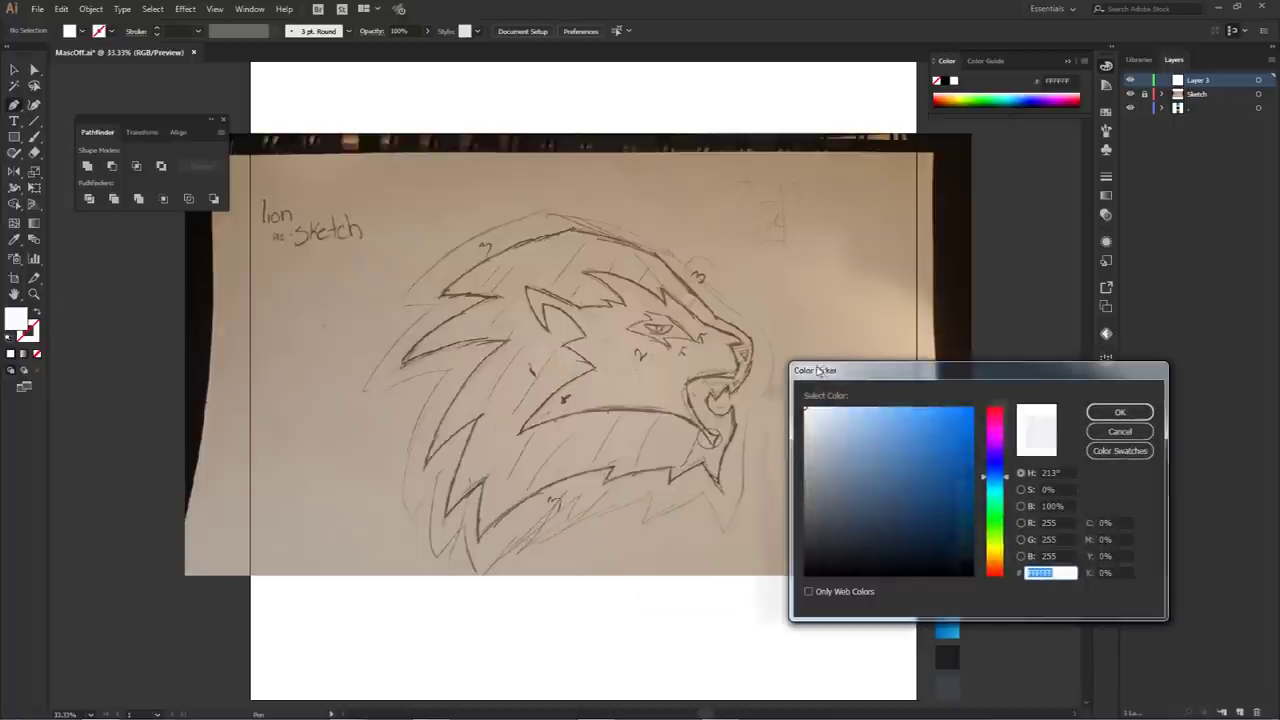
left_click_drag(825, 370, 470, 308)
left_click(760, 363)
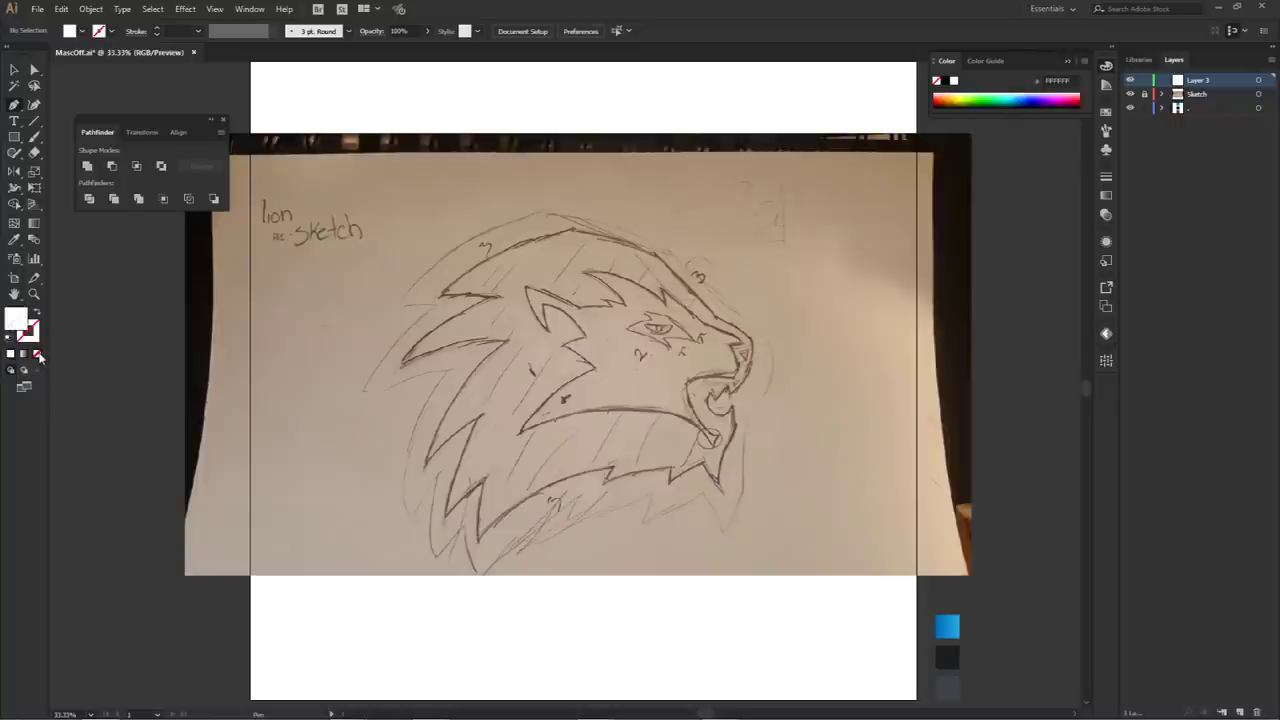
left_click(38, 354)
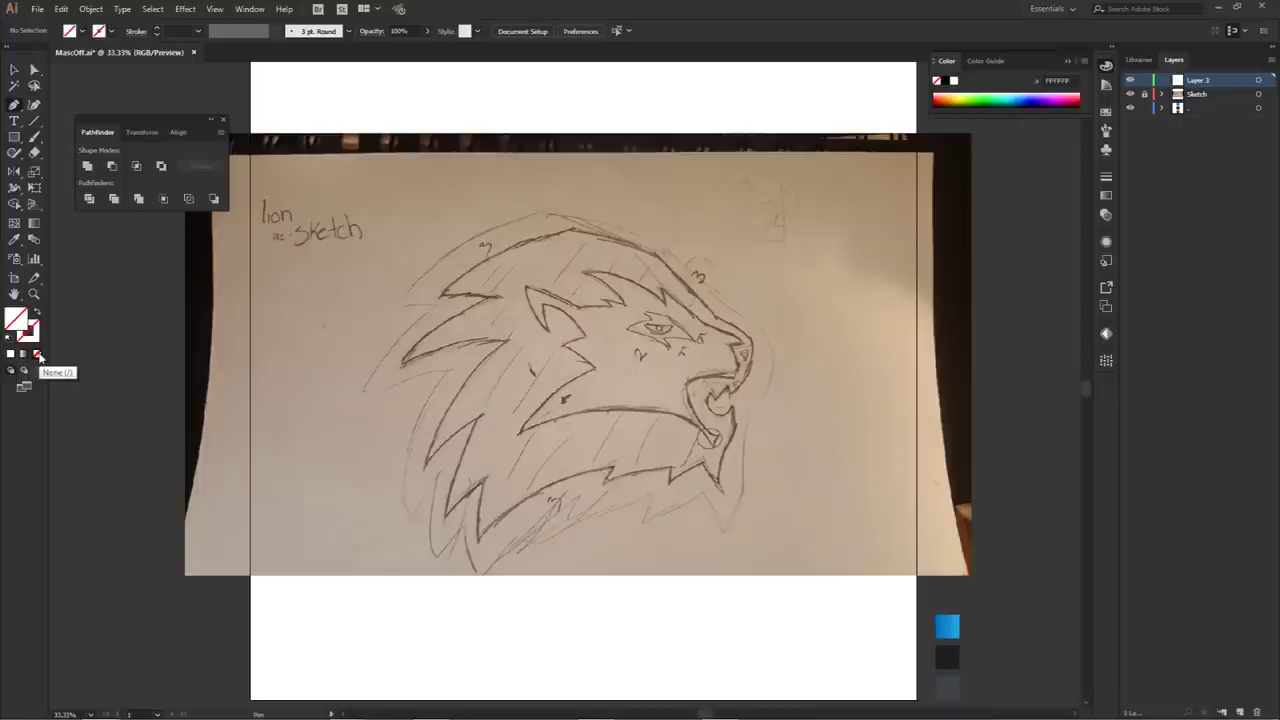
- Start a Pen path at the crown of the lion's head and trace the curve to the first mane tip at the back
left_click(577, 233)
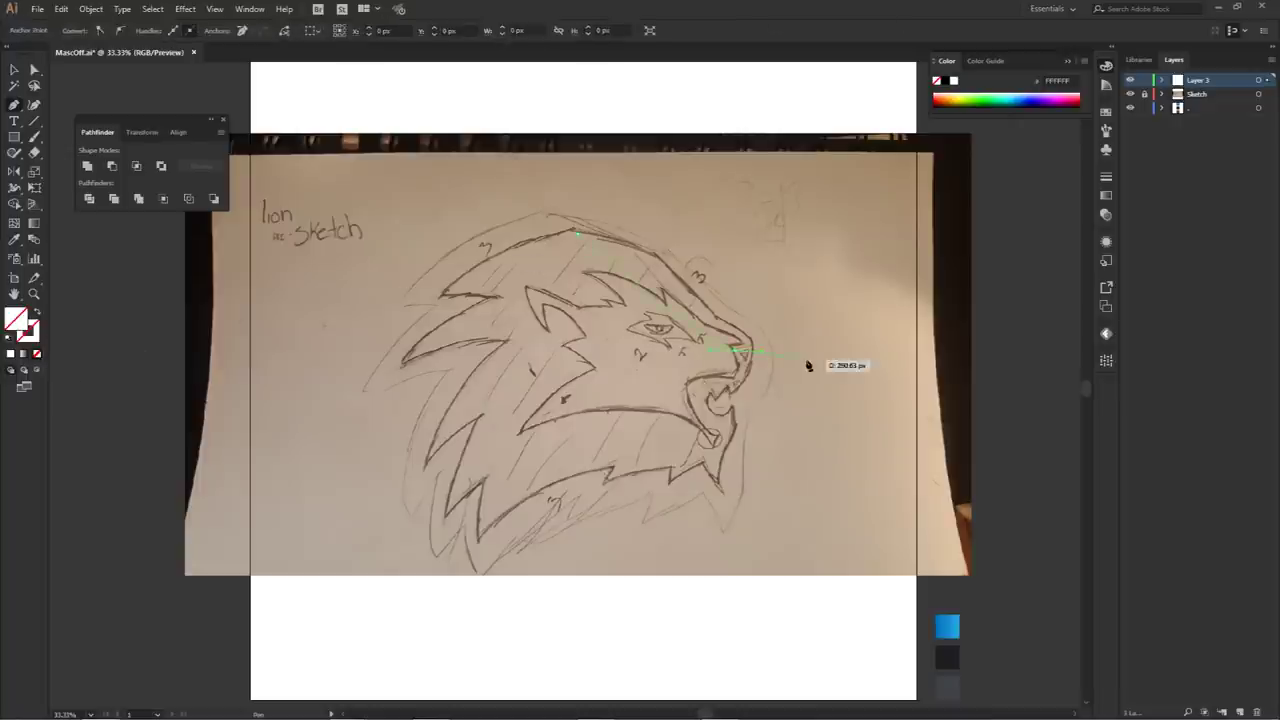
key("ctrl+z")
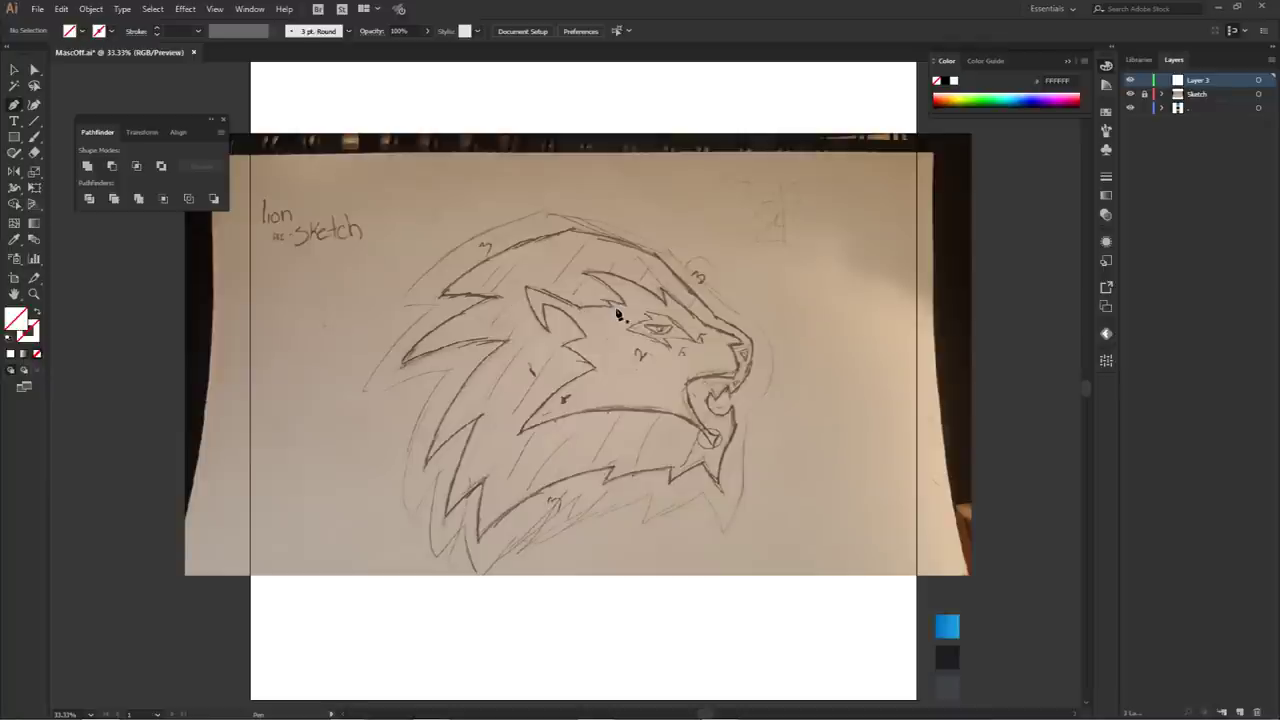
left_click(570, 231)
left_click_drag(420, 317, 491, 292)
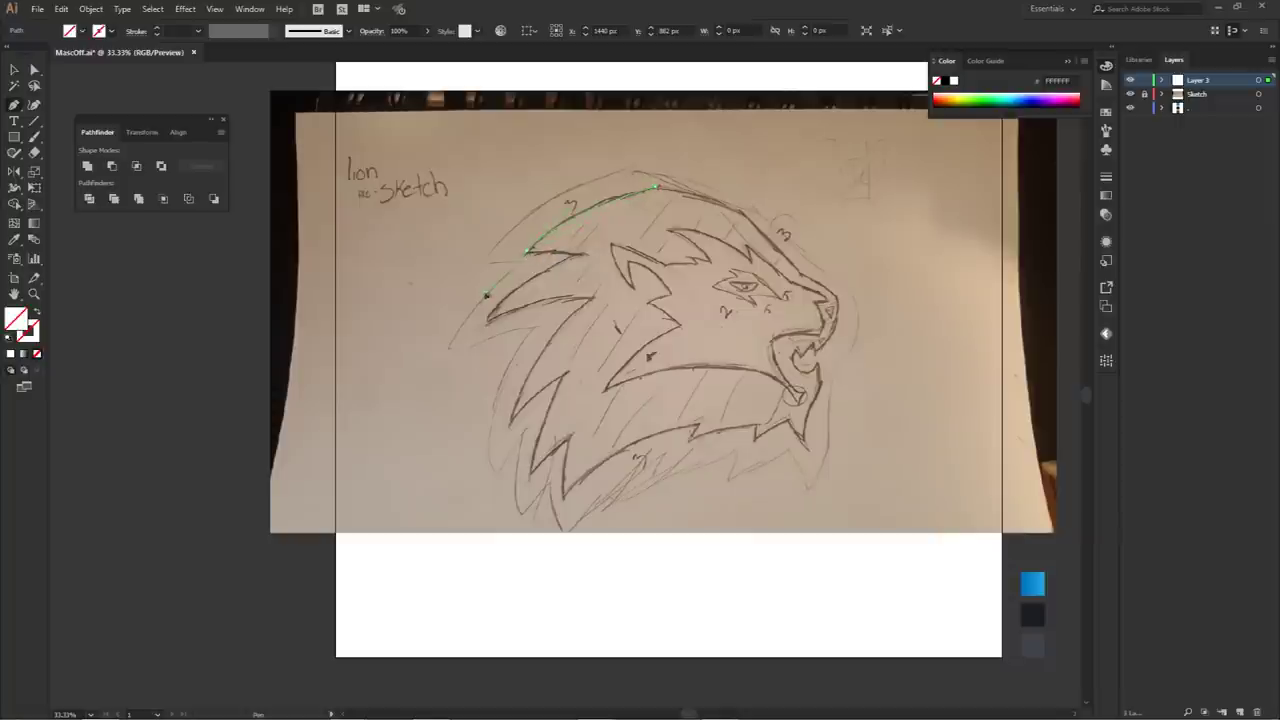
left_click(529, 253)
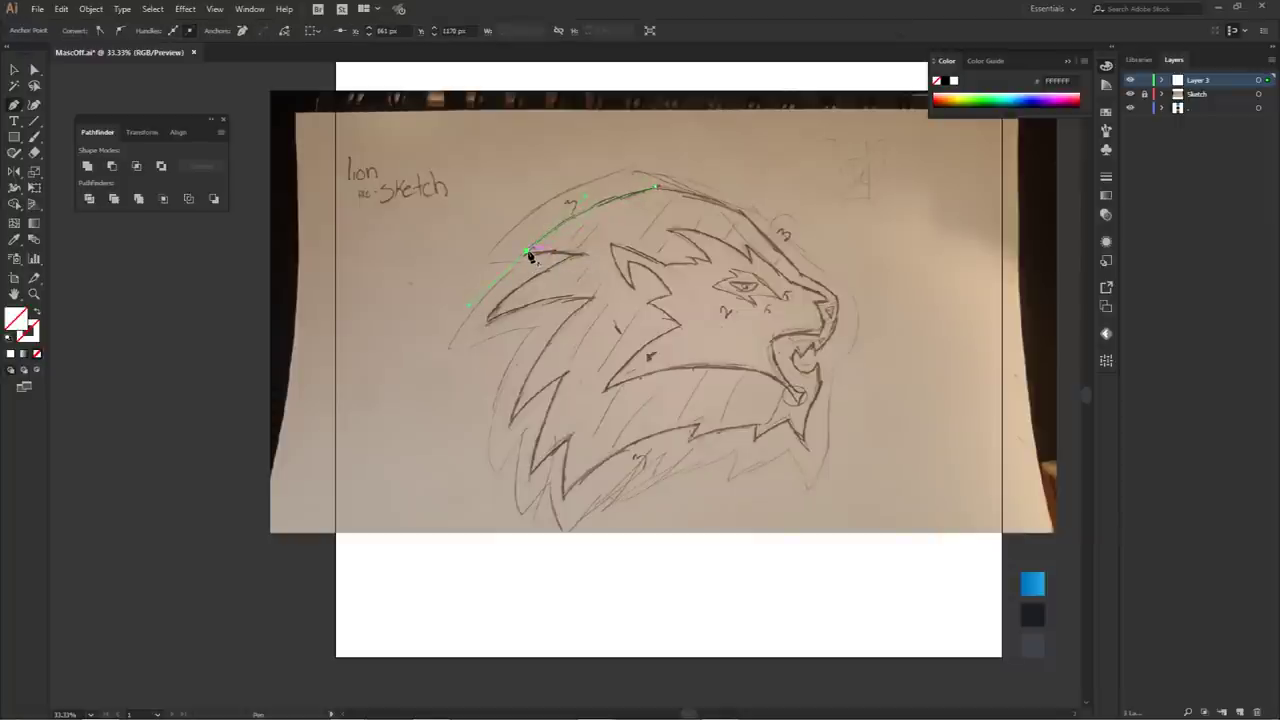
left_click_drag(529, 253, 529, 257)
left_click(528, 255)
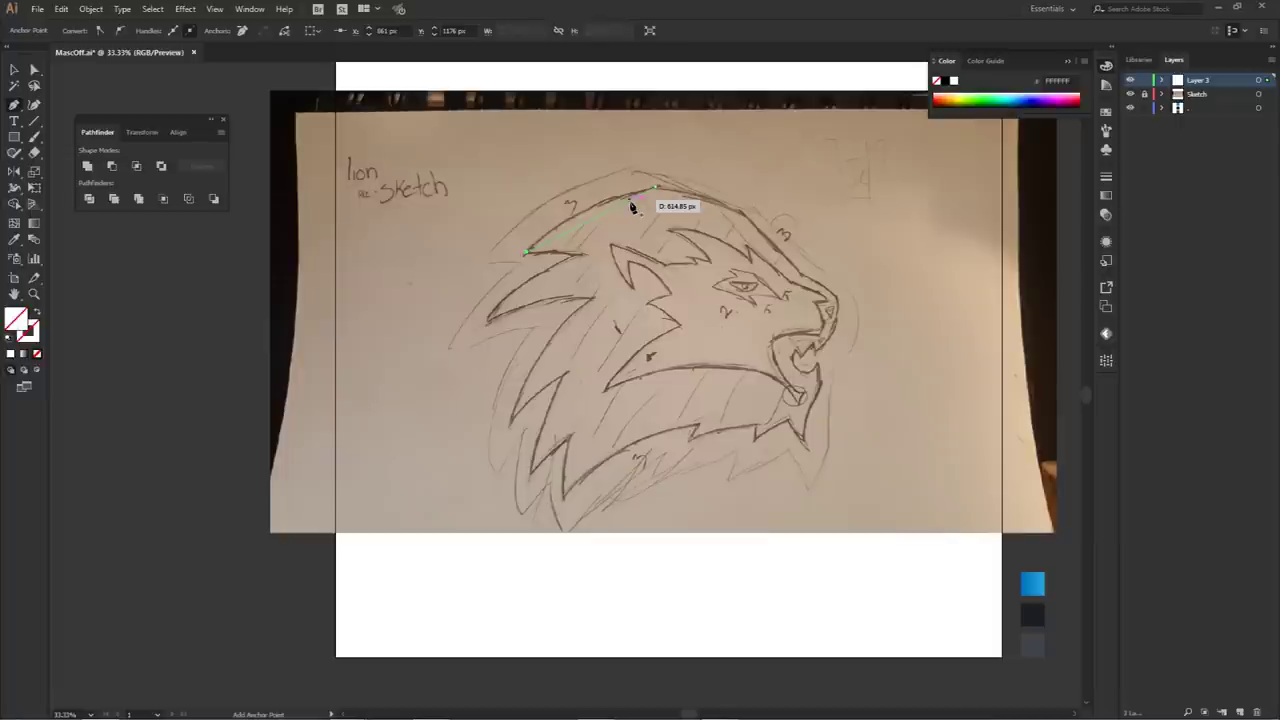
key("ctrl+z")
left_click_drag(524, 254, 524, 256)
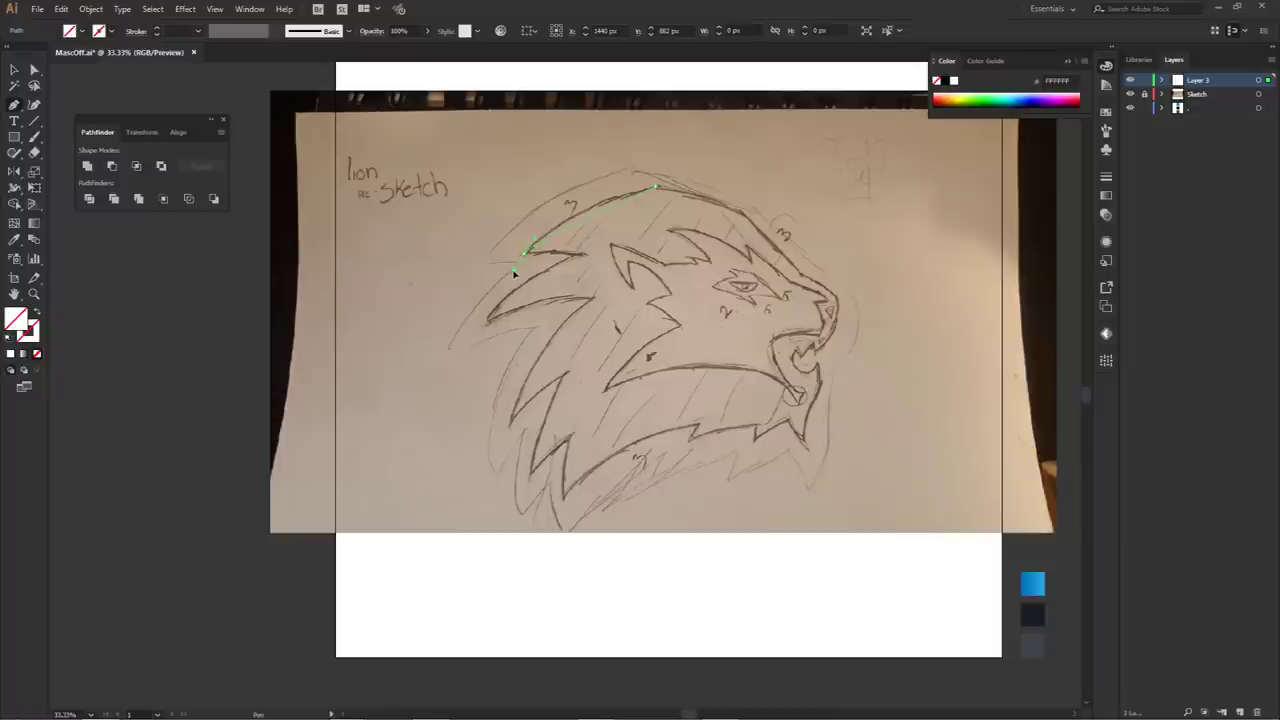
left_click_drag(492, 300, 478, 307)
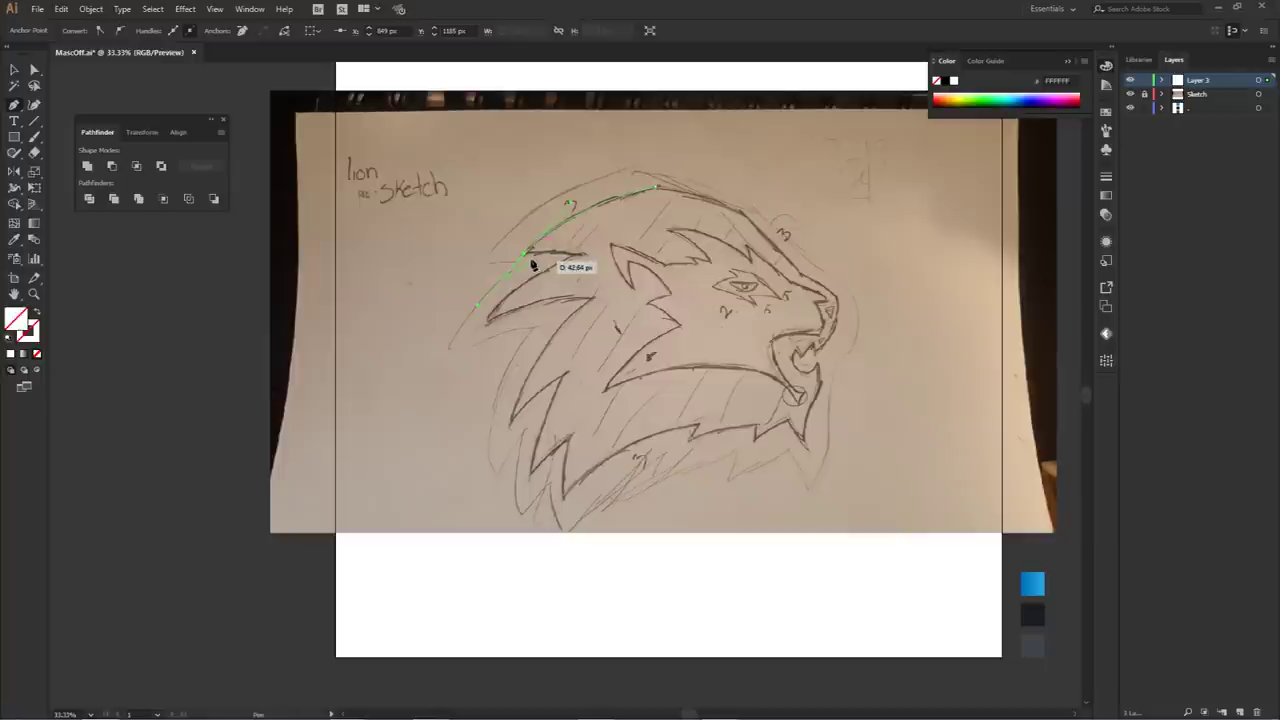
mouse_move(533, 255)
left_mouse_down()
mouse_move(586, 220)
mouse_move(651, 203)
mouse_move(547, 243)
mouse_move(651, 190)
mouse_move(606, 194)
mouse_move(528, 256)
left_mouse_up()
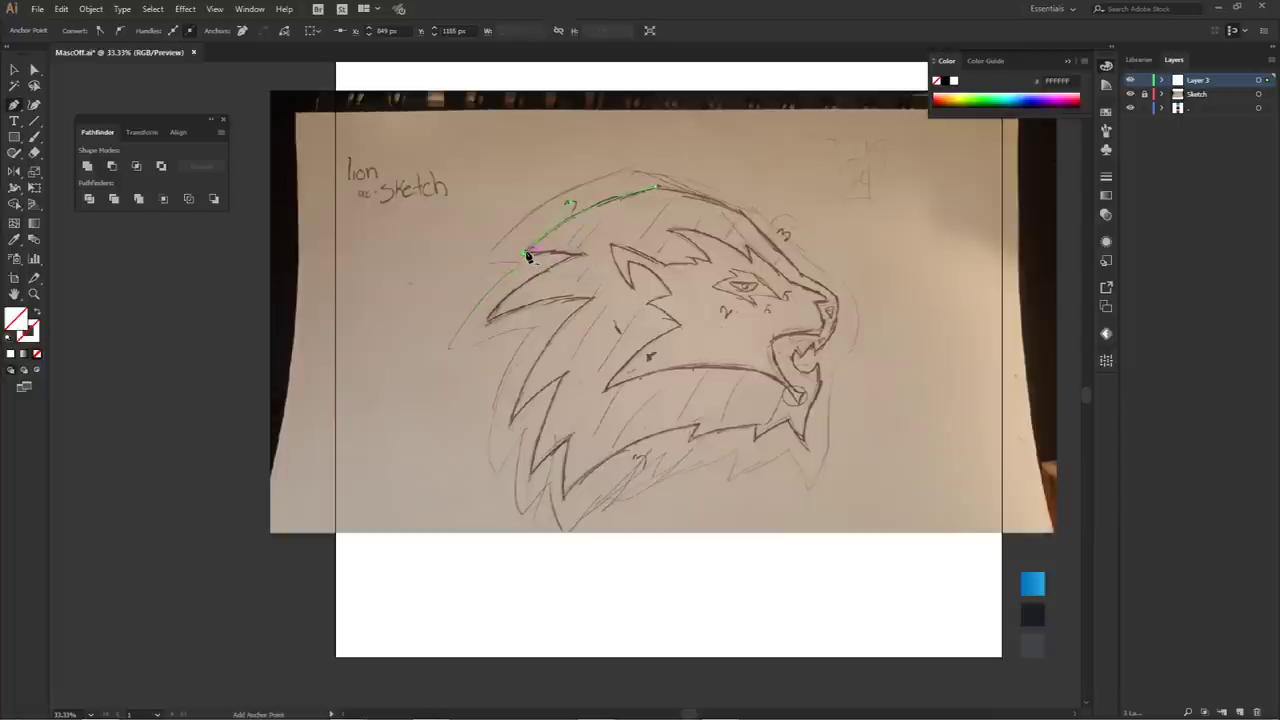
- Trace the underside of the first mane spike to its notch and the curve out to the second mane tip
scroll(527, 256, "up", 3)
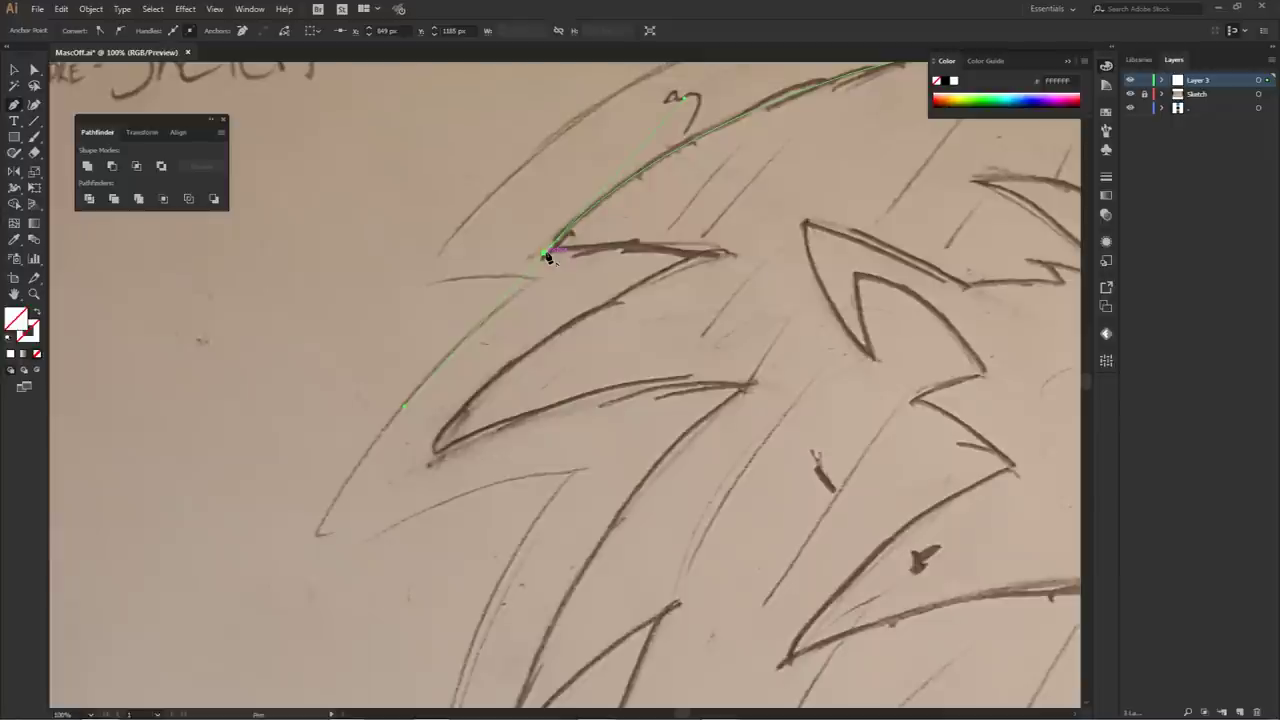
mouse_move(546, 256)
left_mouse_down()
mouse_move(506, 312)
mouse_move(551, 240)
mouse_move(576, 300)
mouse_move(626, 263)
mouse_move(694, 257)
mouse_move(586, 258)
mouse_move(558, 237)
left_mouse_up()
left_click_drag(691, 258, 816, 287)
left_click_drag(718, 292, 404, 409)
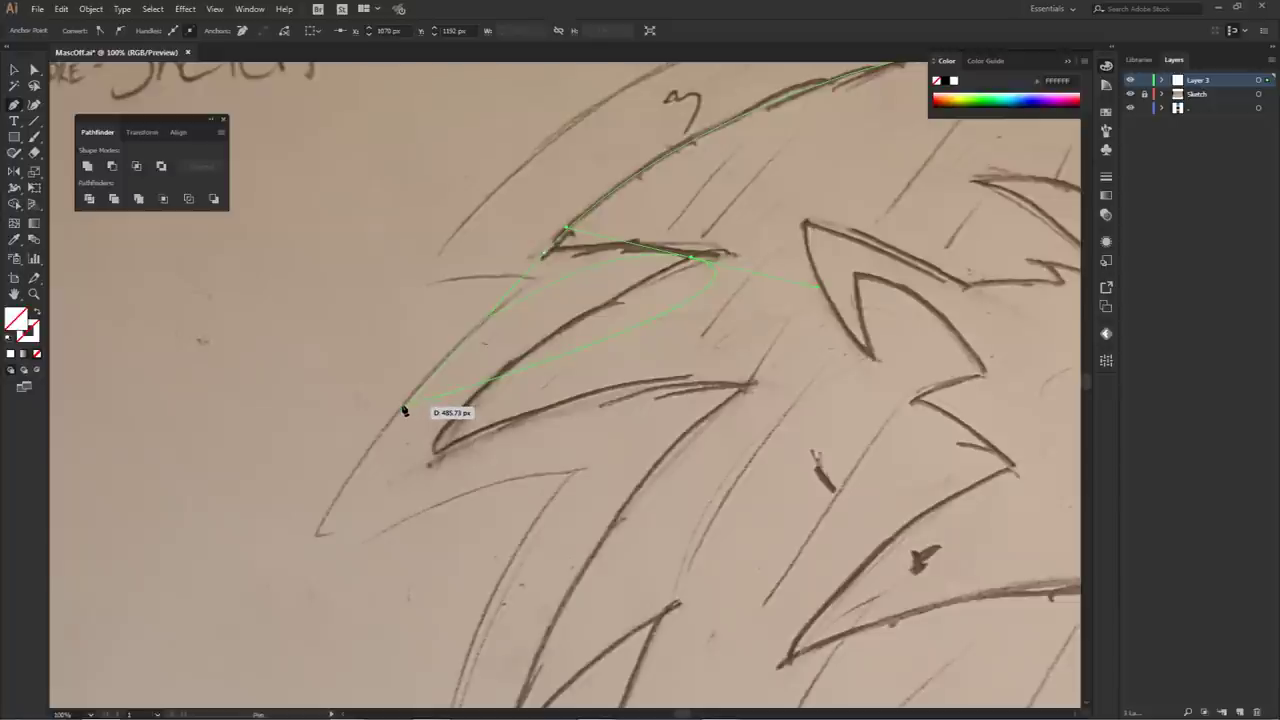
key("ctrl+z")
mouse_move(555, 261)
left_mouse_down()
mouse_move(500, 326)
mouse_move(714, 260)
mouse_move(502, 296)
mouse_move(566, 255)
mouse_move(543, 251)
mouse_move(414, 314)
mouse_move(694, 266)
mouse_move(708, 252)
mouse_move(749, 280)
mouse_move(568, 242)
mouse_move(497, 296)
mouse_move(666, 251)
mouse_move(689, 263)
mouse_move(651, 237)
mouse_move(714, 257)
mouse_move(694, 254)
left_mouse_up()
scroll(690, 284, "down", 1)
left_click_drag(693, 364, 685, 321)
left_click_drag(510, 360, 446, 460)
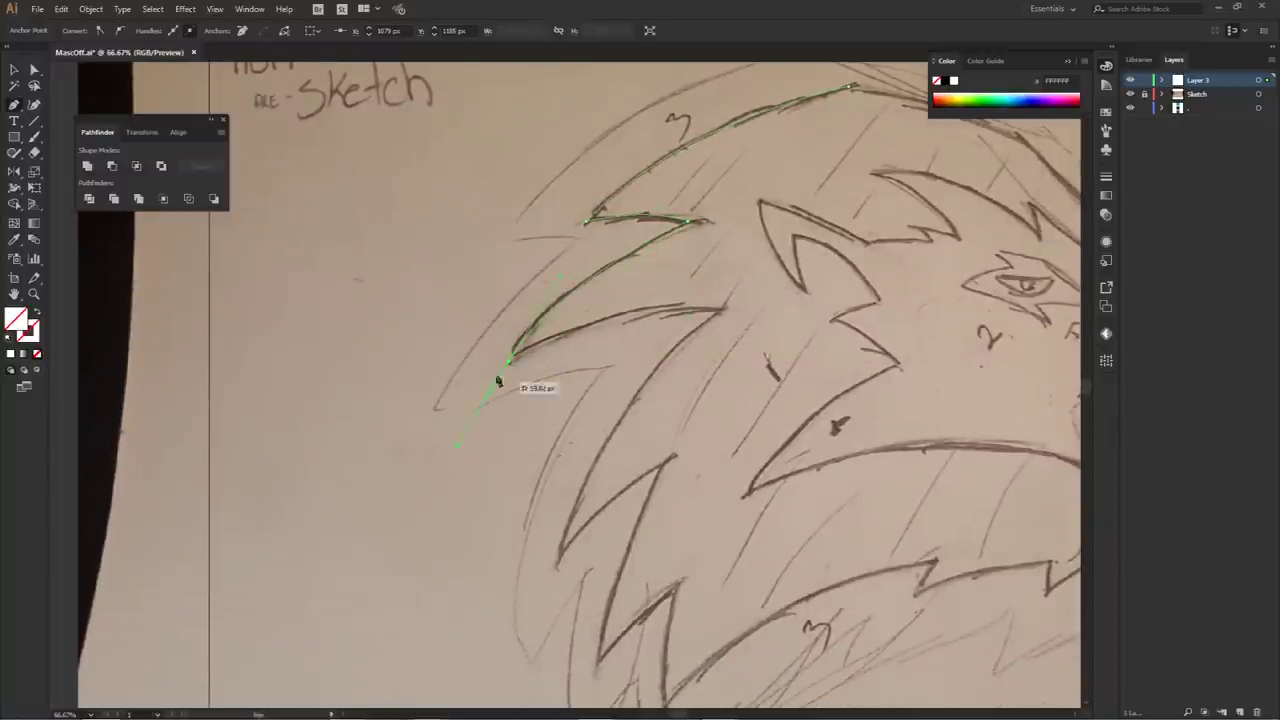
- Continue the path into the notch below the second mane tip and along the long curve to the third tip
left_click(720, 313)
left_click_drag(744, 322, 811, 337)
left_click(720, 314)
left_click(558, 562)
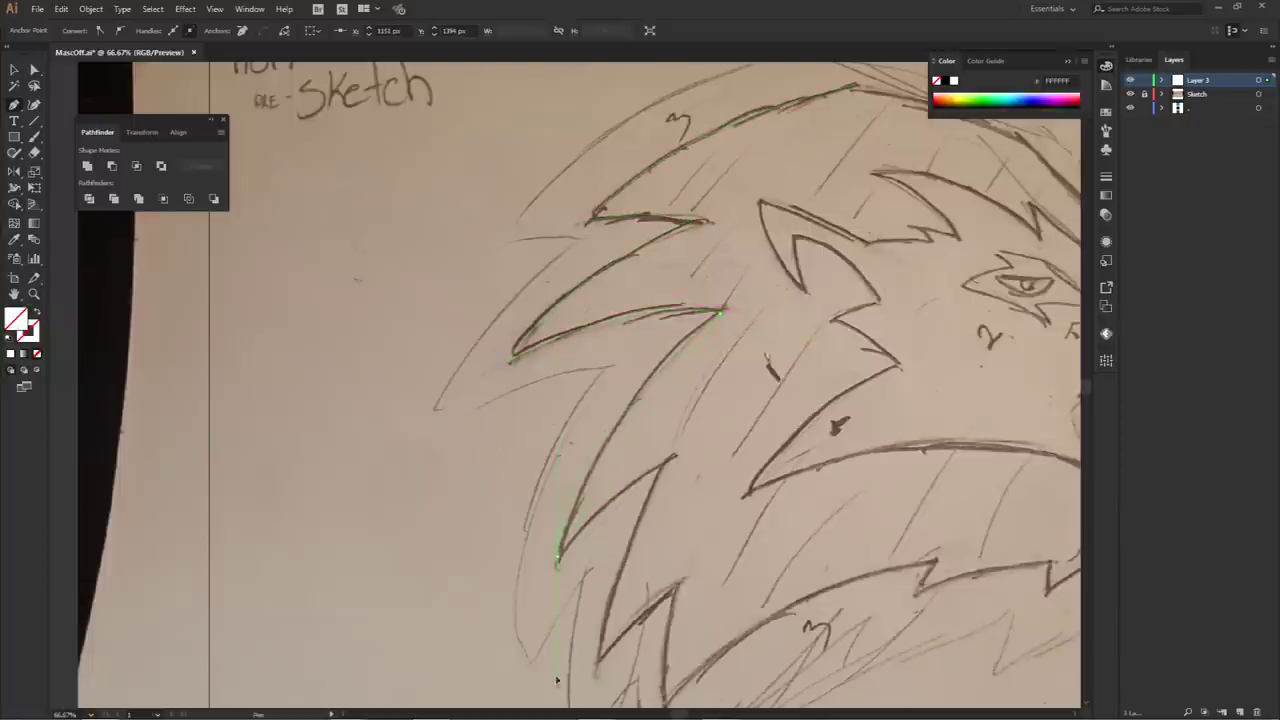
left_click_drag(517, 687, 513, 705)
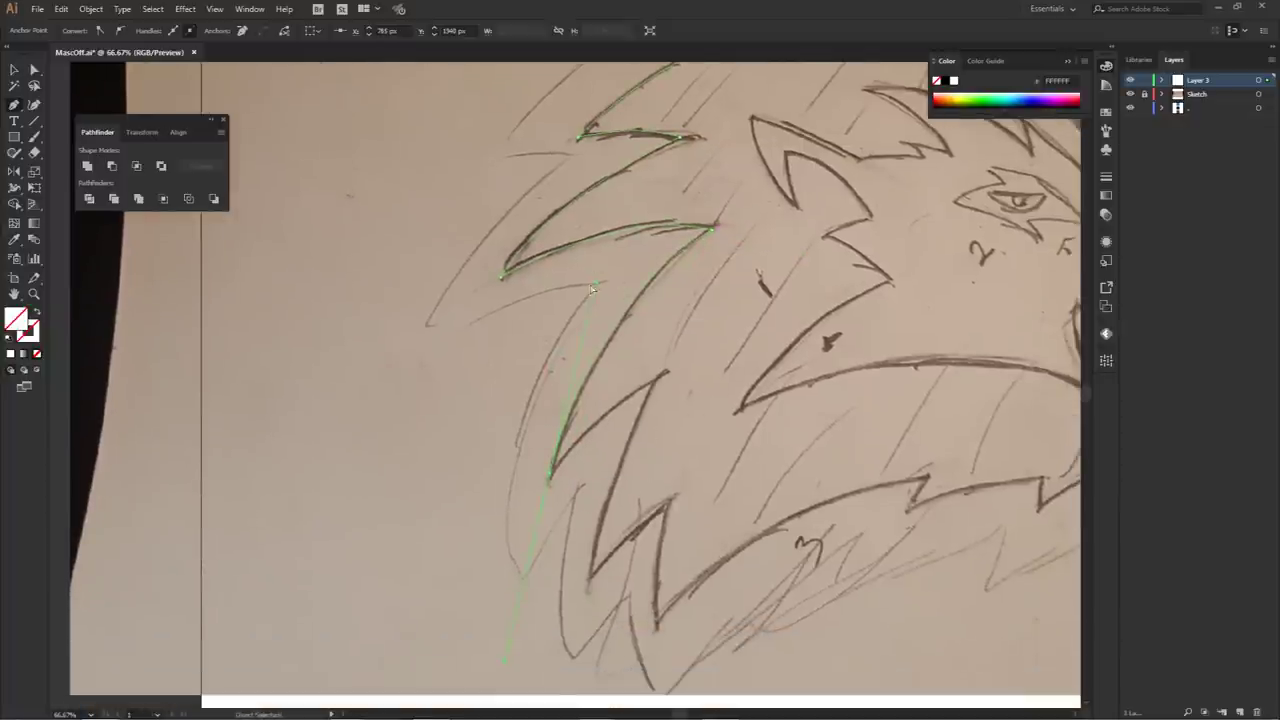
left_click_drag(597, 285, 602, 278)
left_click(550, 474)
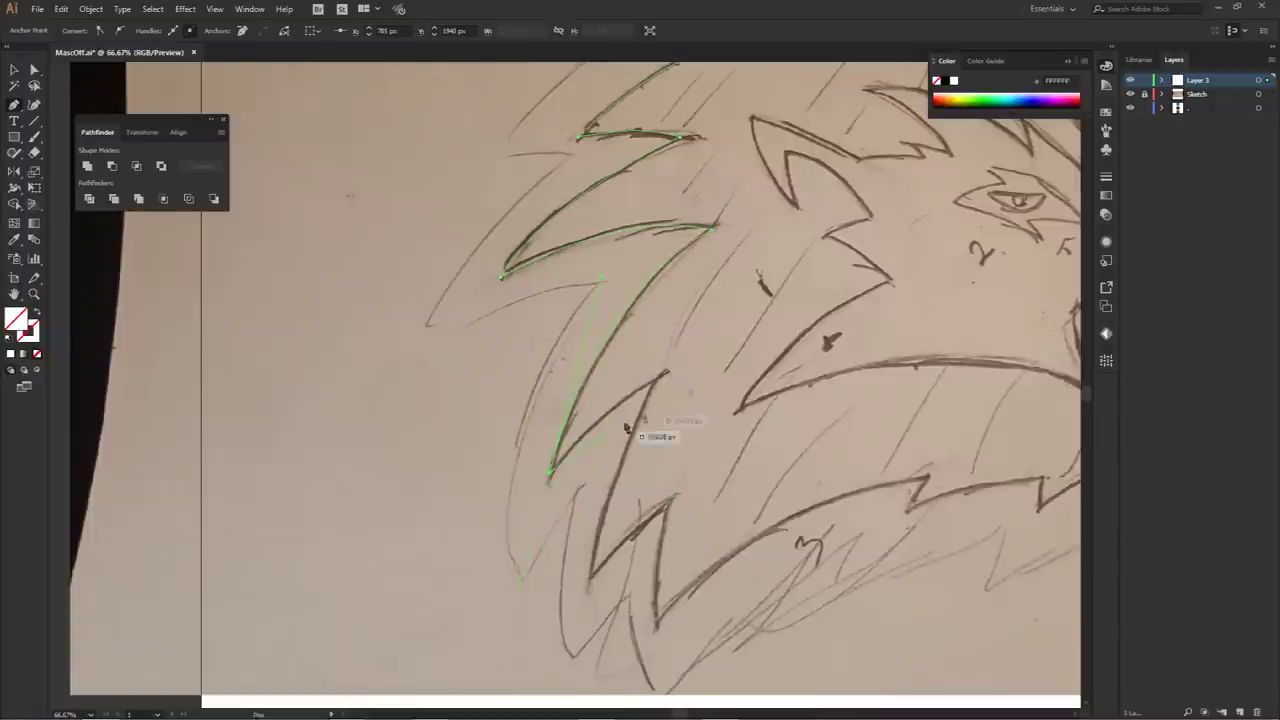
- Continue the path into the notch after the third mane tip, cutting across the small spike to the notch above the lowest tip
left_click_drag(646, 404, 690, 385)
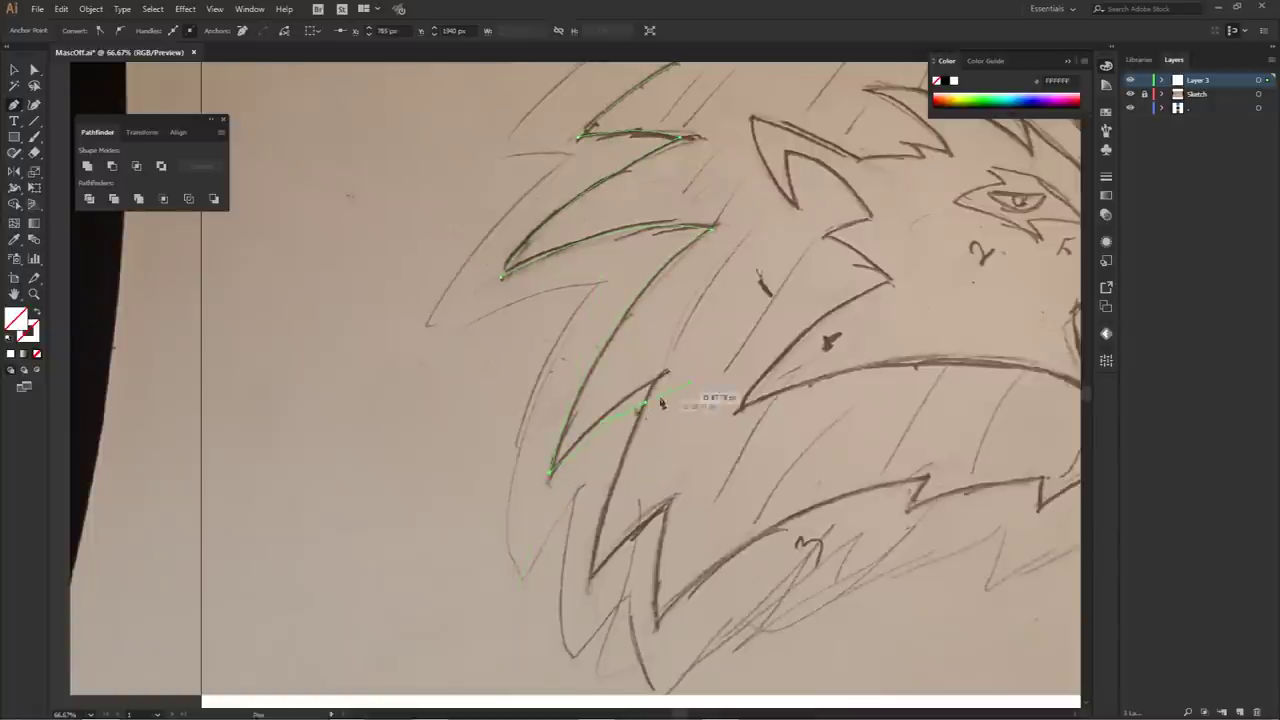
left_click(645, 403)
left_click_drag(696, 323, 682, 283)
scroll(682, 282, "down", 2)
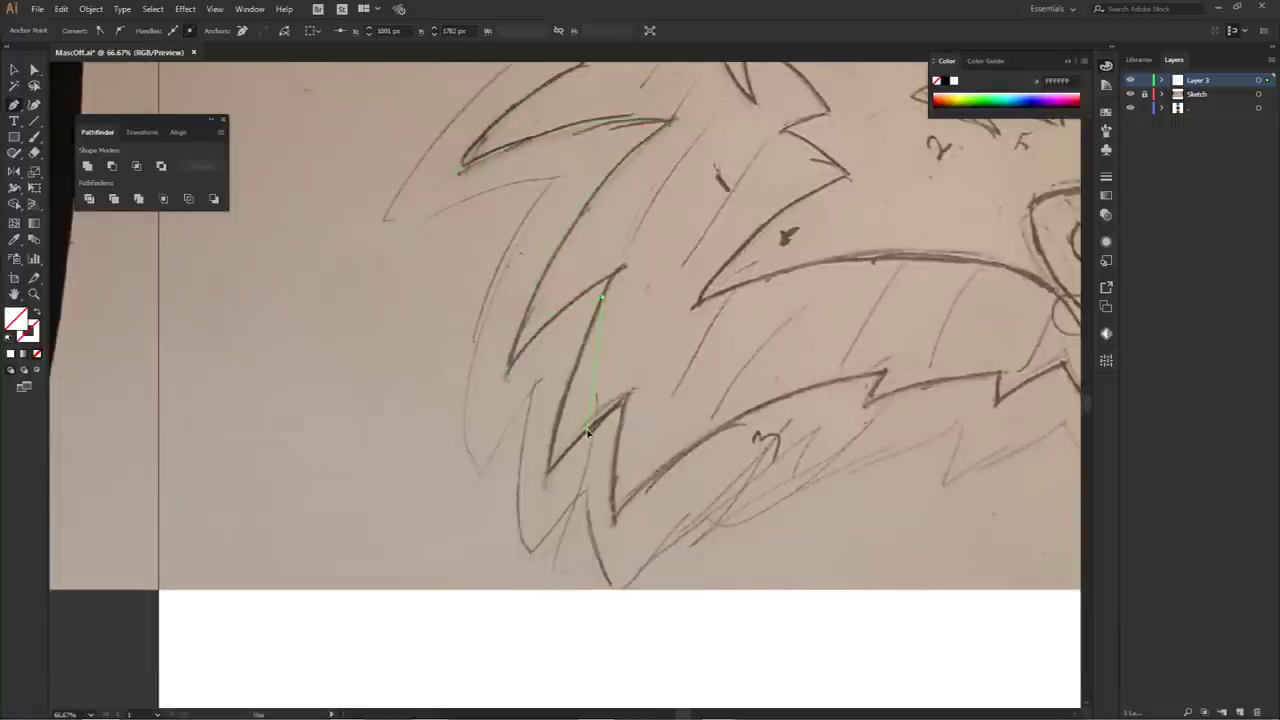
left_click(587, 430)
left_click_drag(625, 402, 650, 397)
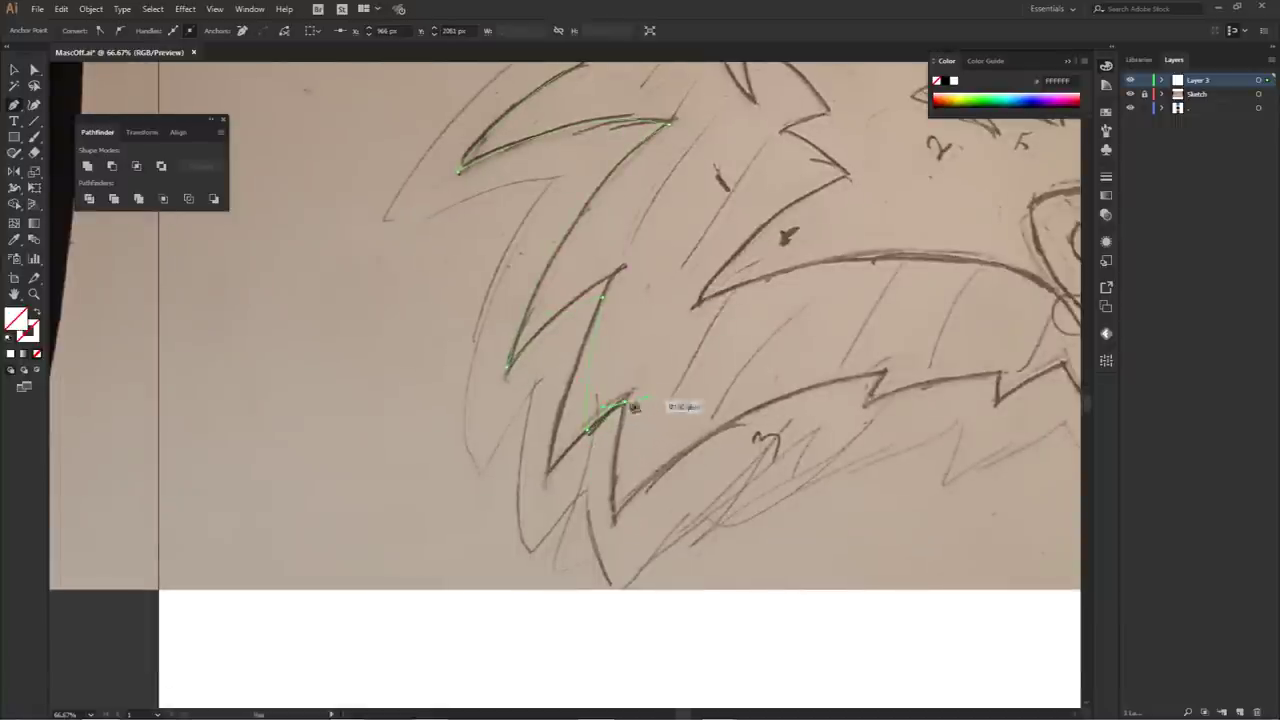
- Trace down to the lowest mane tip and along the mane's lower edge to the first small jagged spike
left_click(614, 521)
left_click_drag(624, 592, 624, 590)
left_click_drag(674, 494, 632, 492)
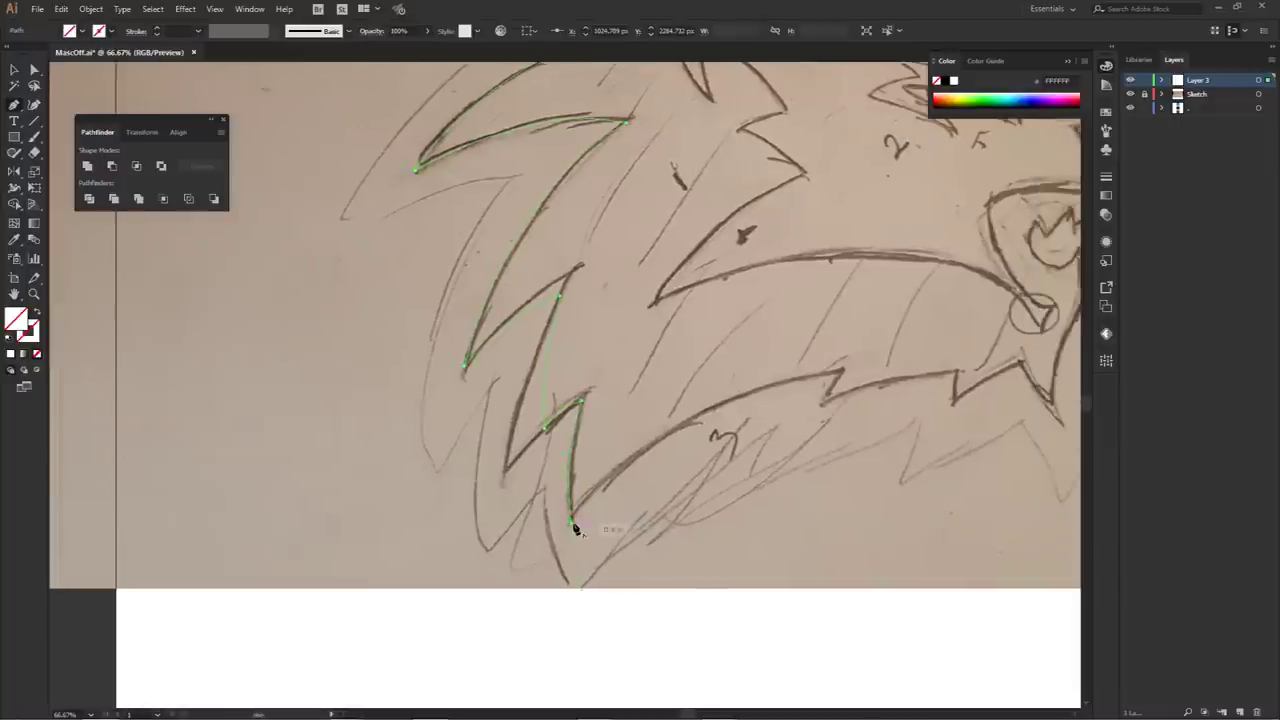
left_click_drag(575, 527, 578, 528)
left_click_drag(838, 373, 985, 388)
left_click(838, 375)
left_click_drag(824, 404, 823, 417)
left_click(824, 405)
- Trace the next jagged spike along the mane's lower edge up to the notch beside the beard
left_click_drag(909, 407, 878, 376)
left_click(822, 396)
key("ctrl+z")
left_click_drag(824, 391, 830, 412)
left_click(886, 357)
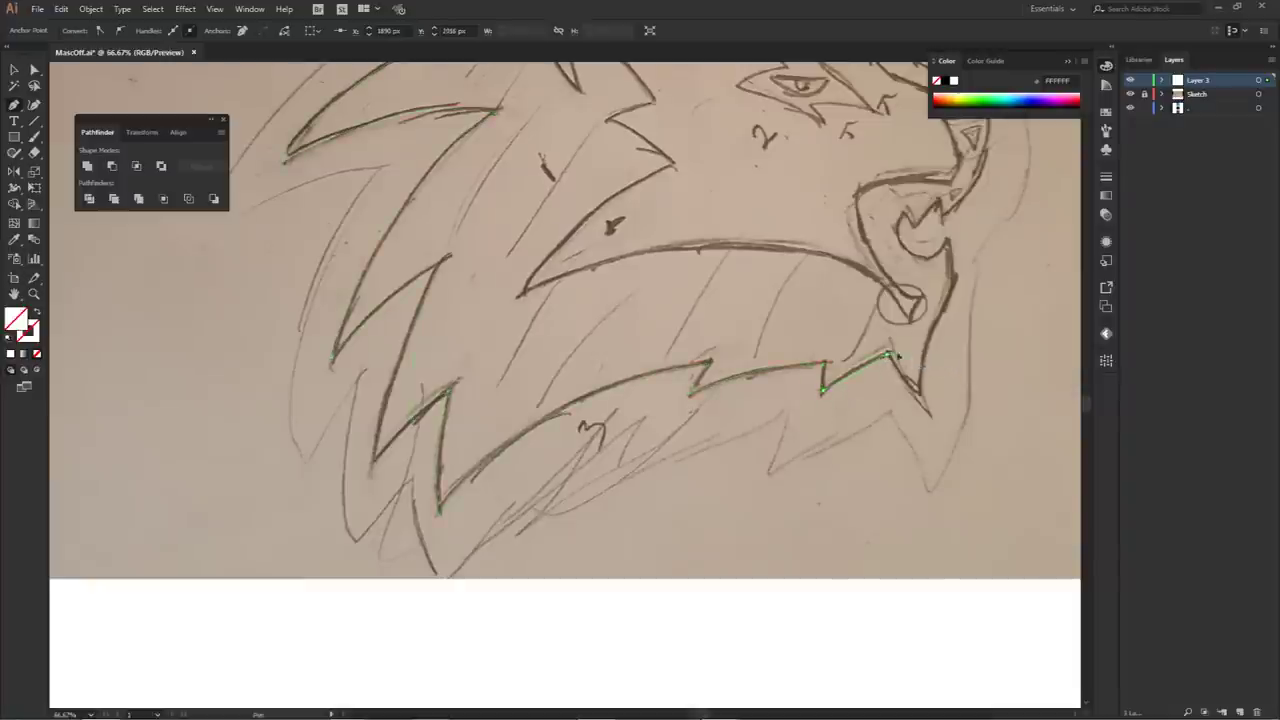
scroll(912, 360, "up", 1)
left_click_drag(909, 376, 794, 403)
left_click(750, 382)
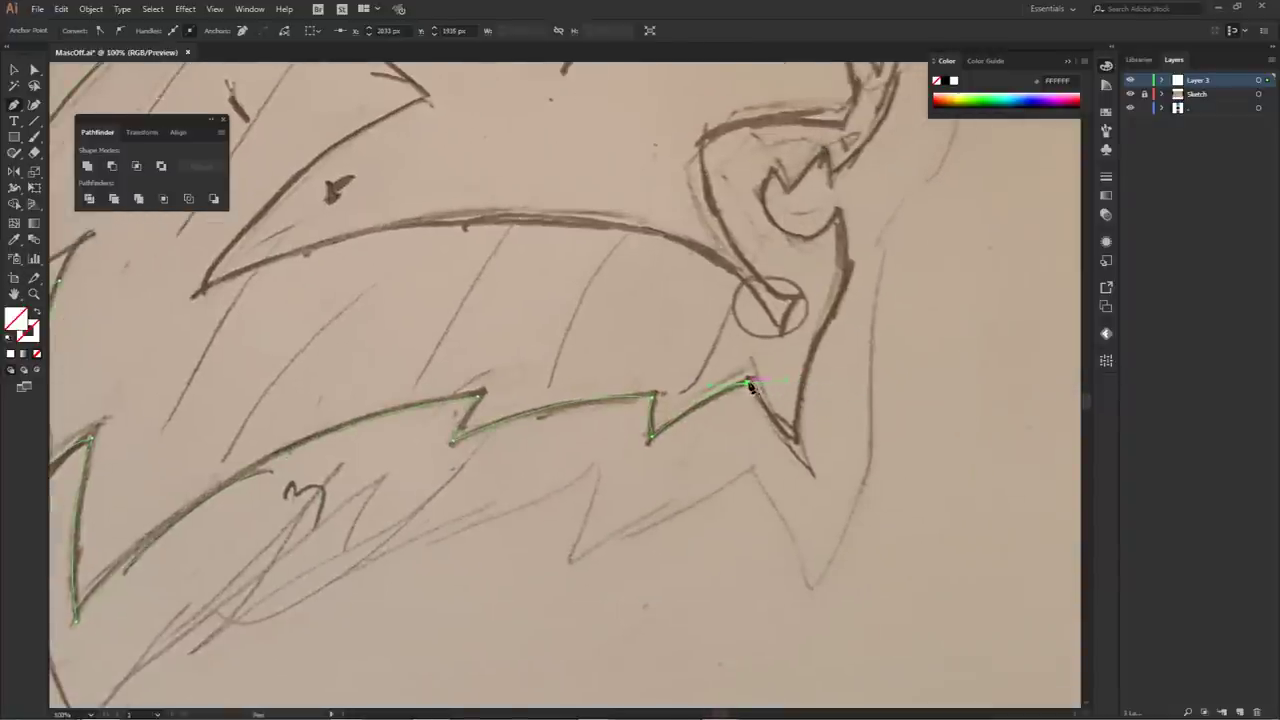
- Trace the pointed beard tip and the front of the chin up to the lower lip, adjusting the last curve to the sketch
left_click(793, 423)
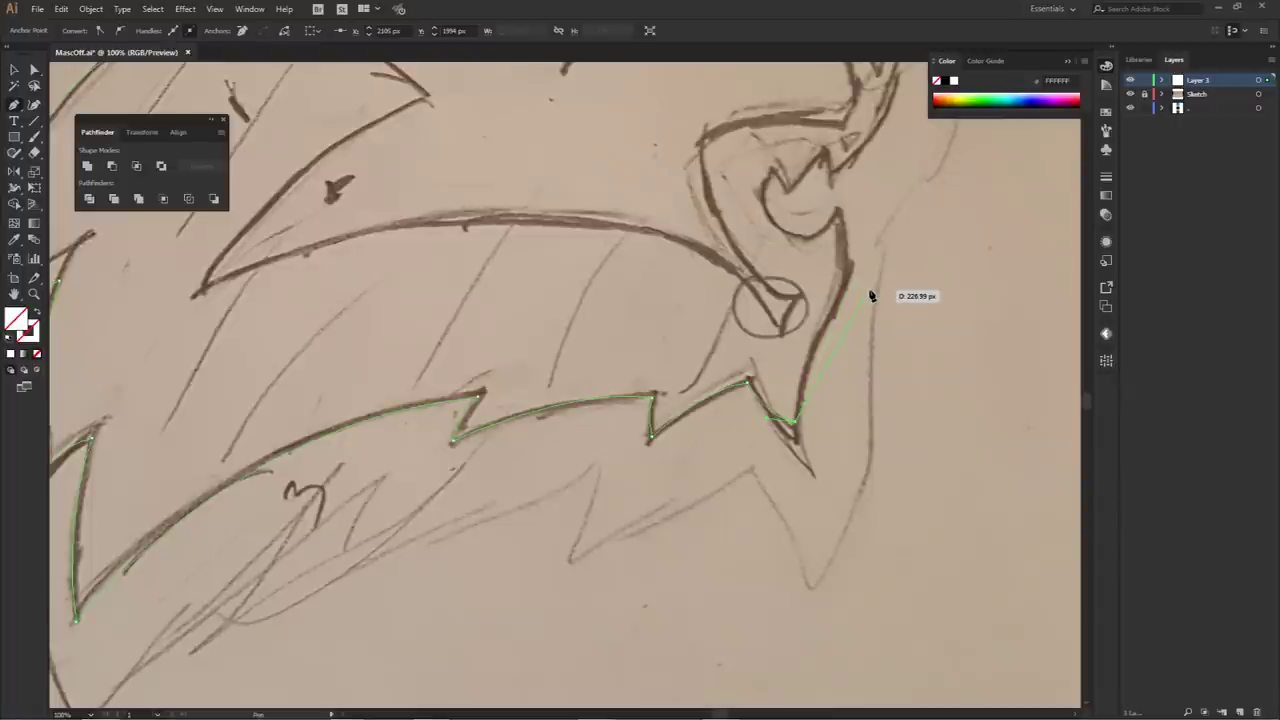
left_click_drag(821, 334, 823, 335)
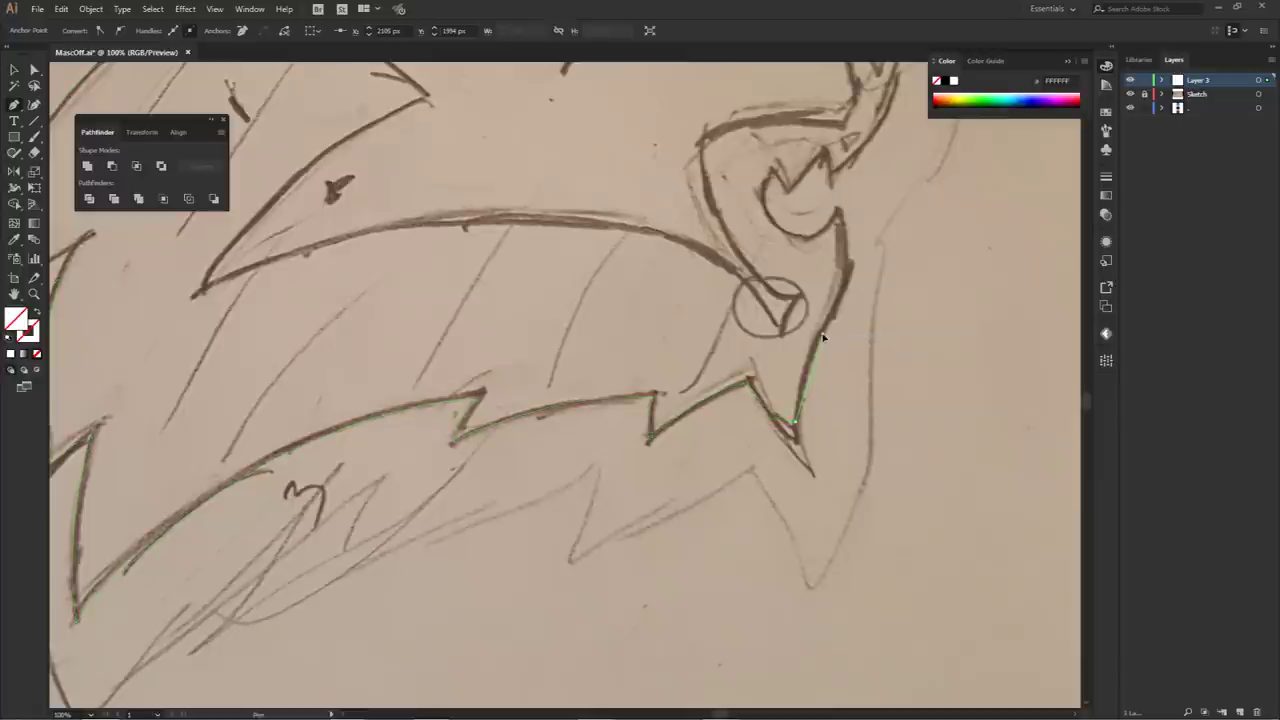
left_click(852, 264)
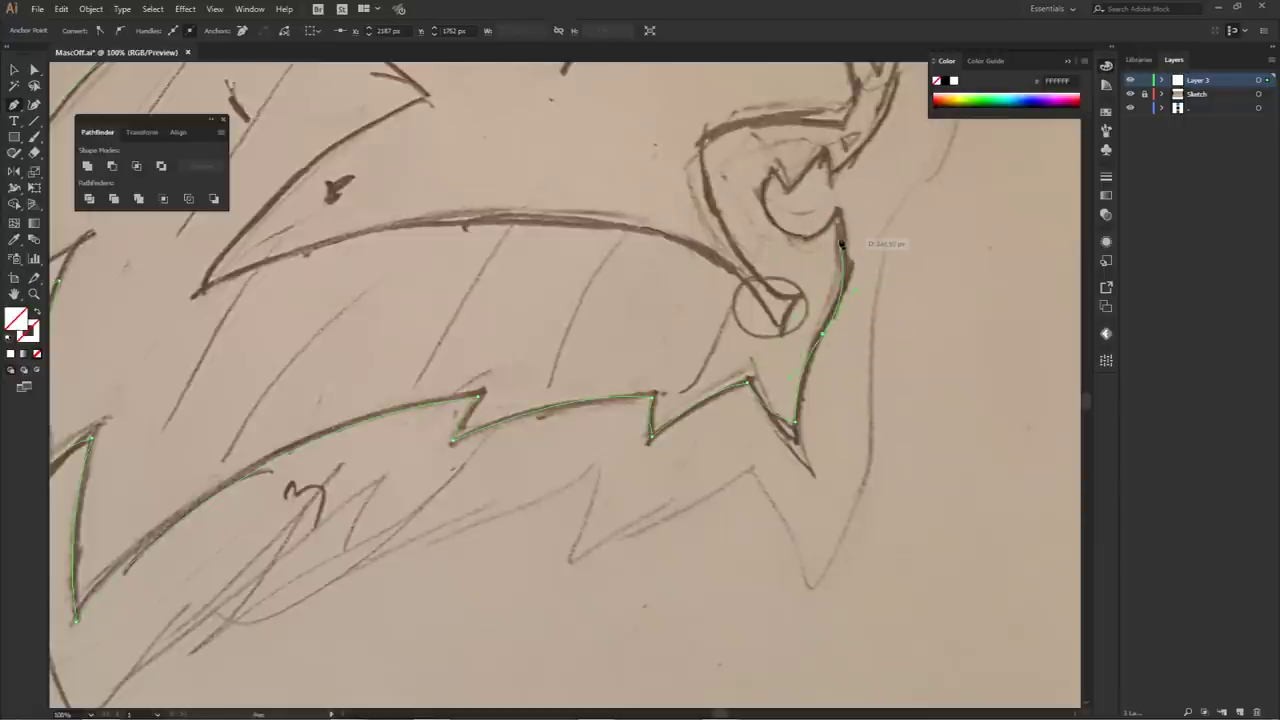
left_click_drag(855, 291, 892, 235)
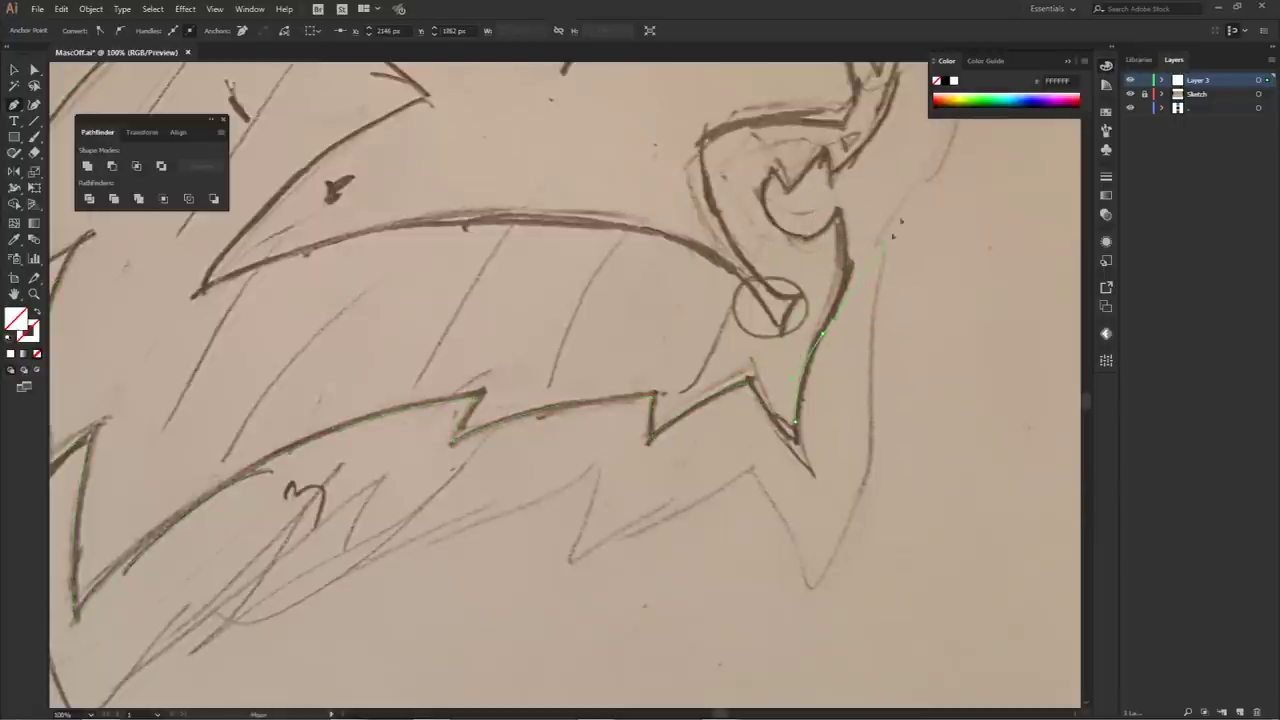
left_click(921, 186)
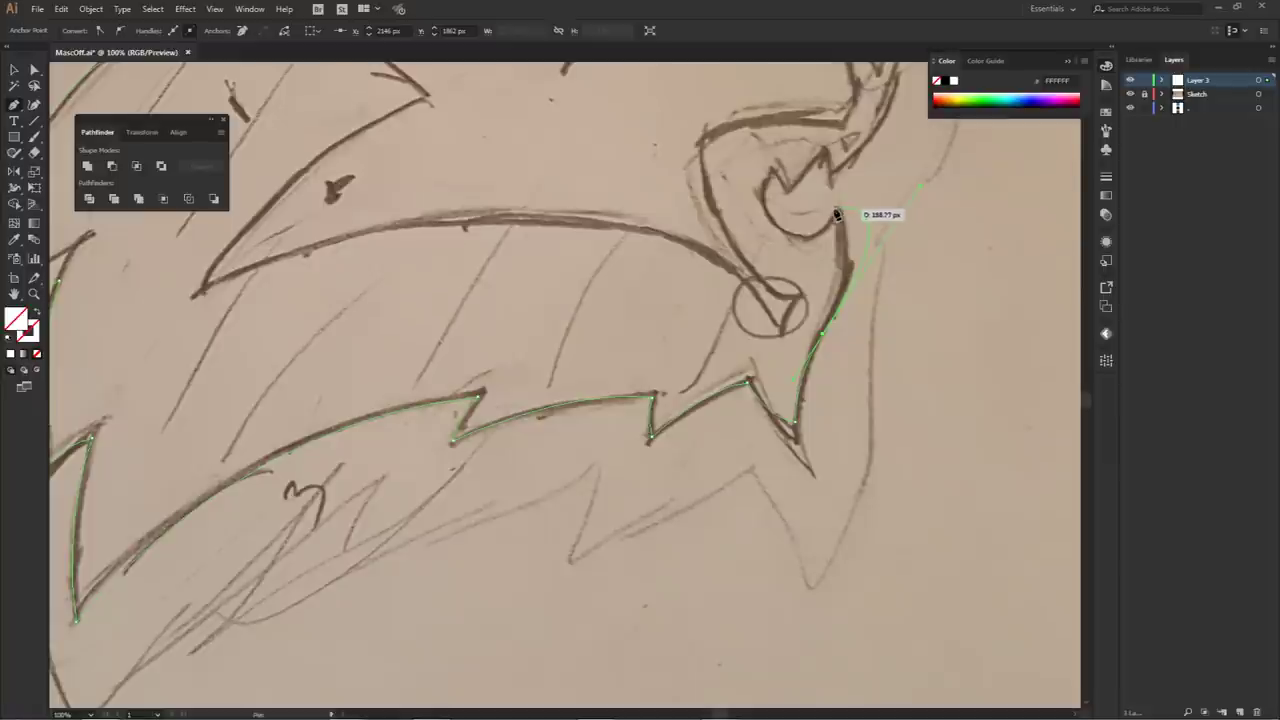
left_click(838, 211)
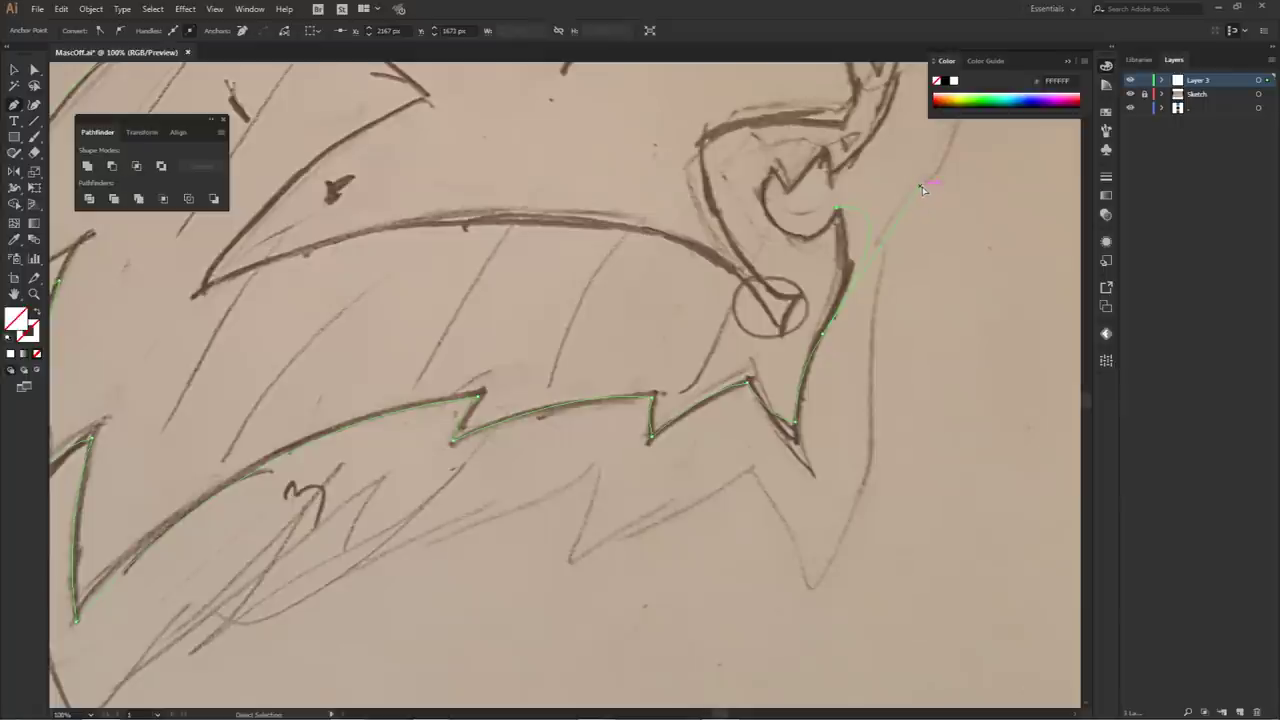
left_click(918, 193)
left_click(868, 259)
key("p")
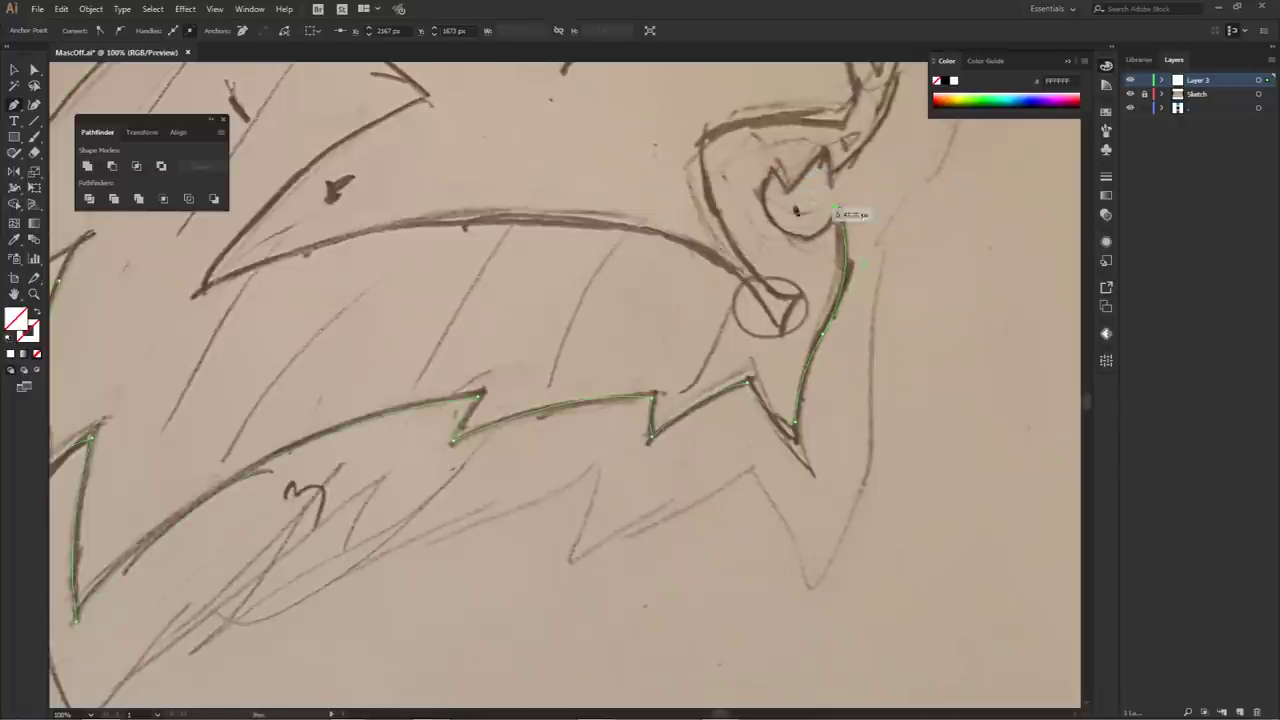
- Trace the rounded curve inside the open mouth and the zigzag outline of the teeth
left_click_drag(771, 169, 780, 100)
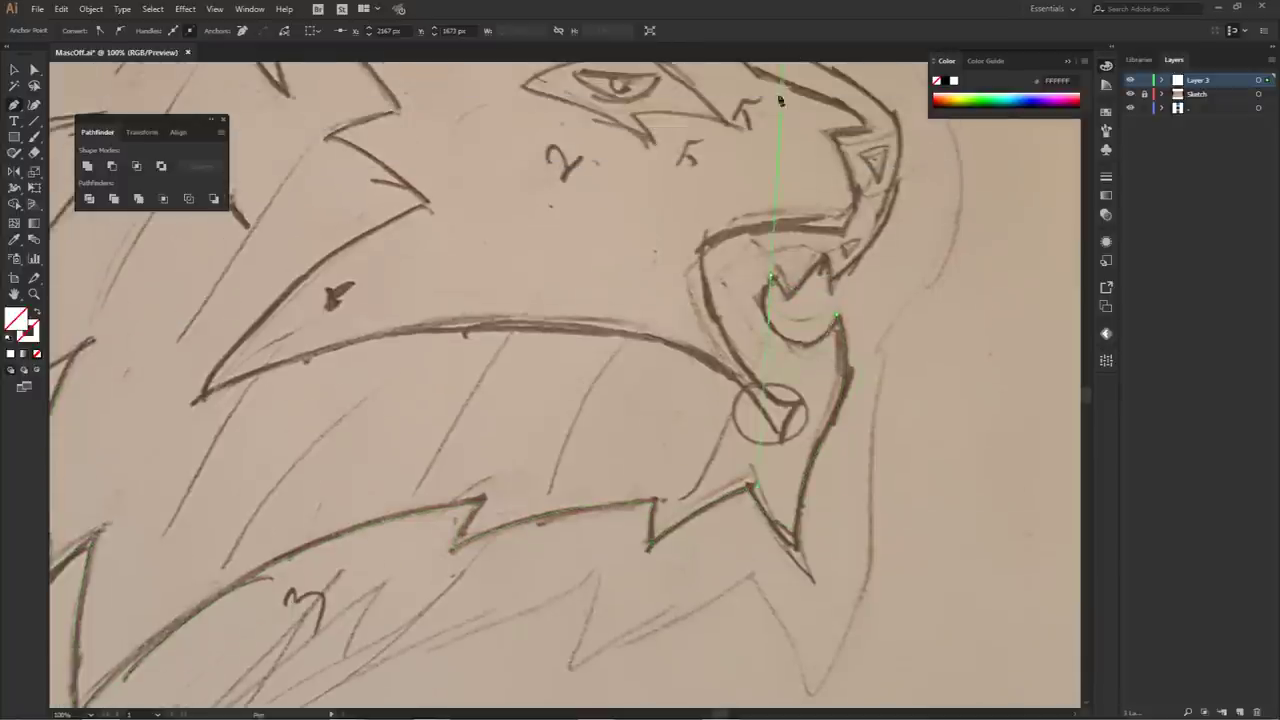
left_click(785, 330)
left_click(772, 274)
left_click_drag(742, 292, 748, 312)
left_click(783, 297)
left_click(820, 261)
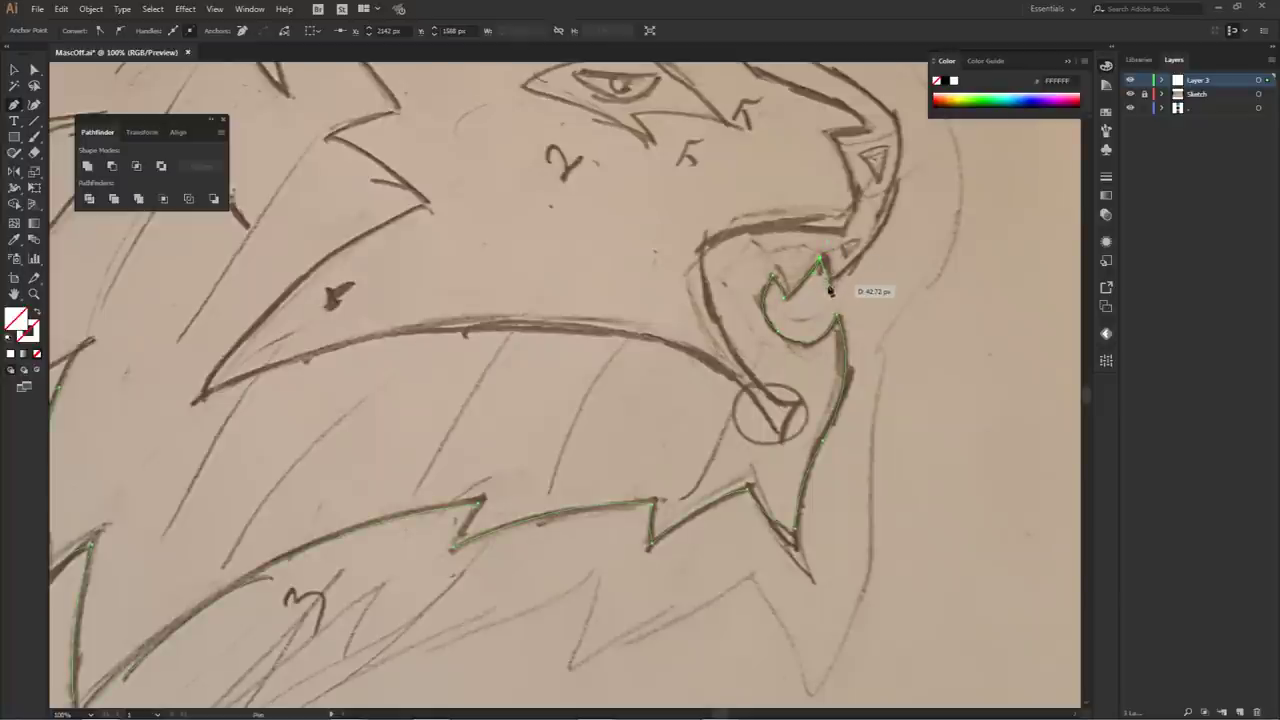
scroll(832, 285, "down", 1)
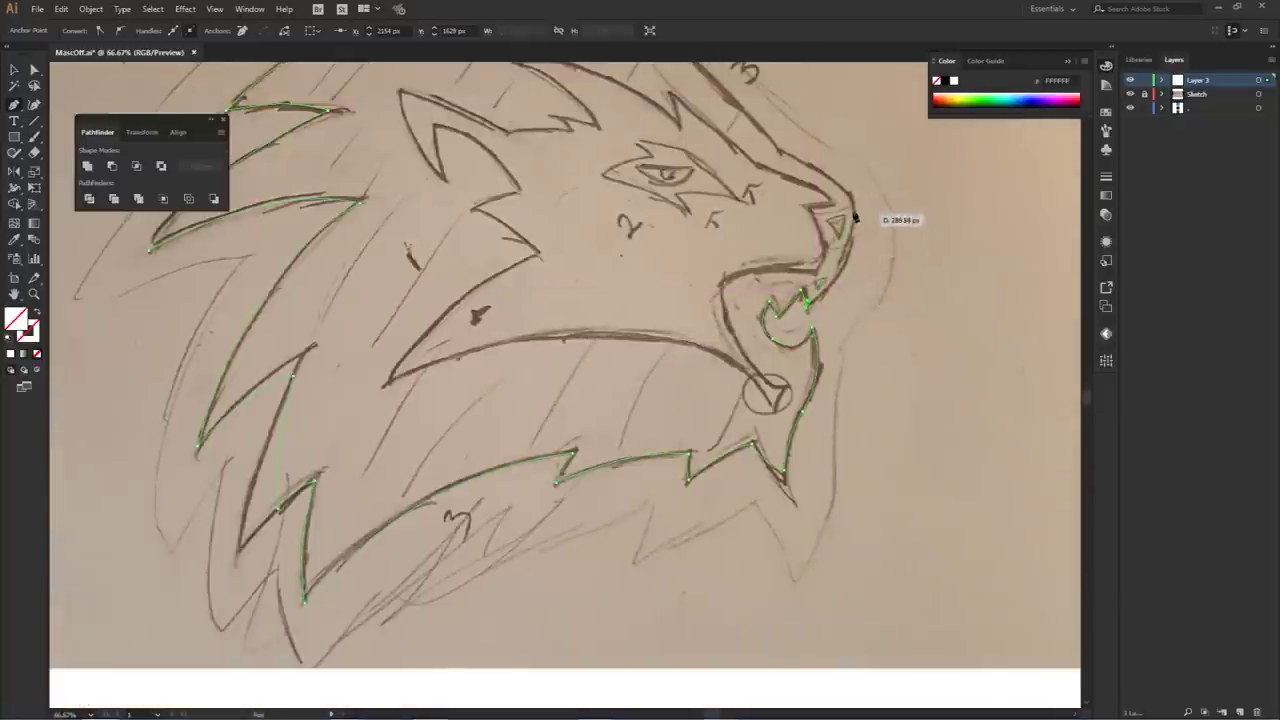
- Trace the front of the nose and the top of the snout up to where the forehead begins
left_click_drag(853, 199, 832, 176)
left_click_drag(838, 245, 903, 320)
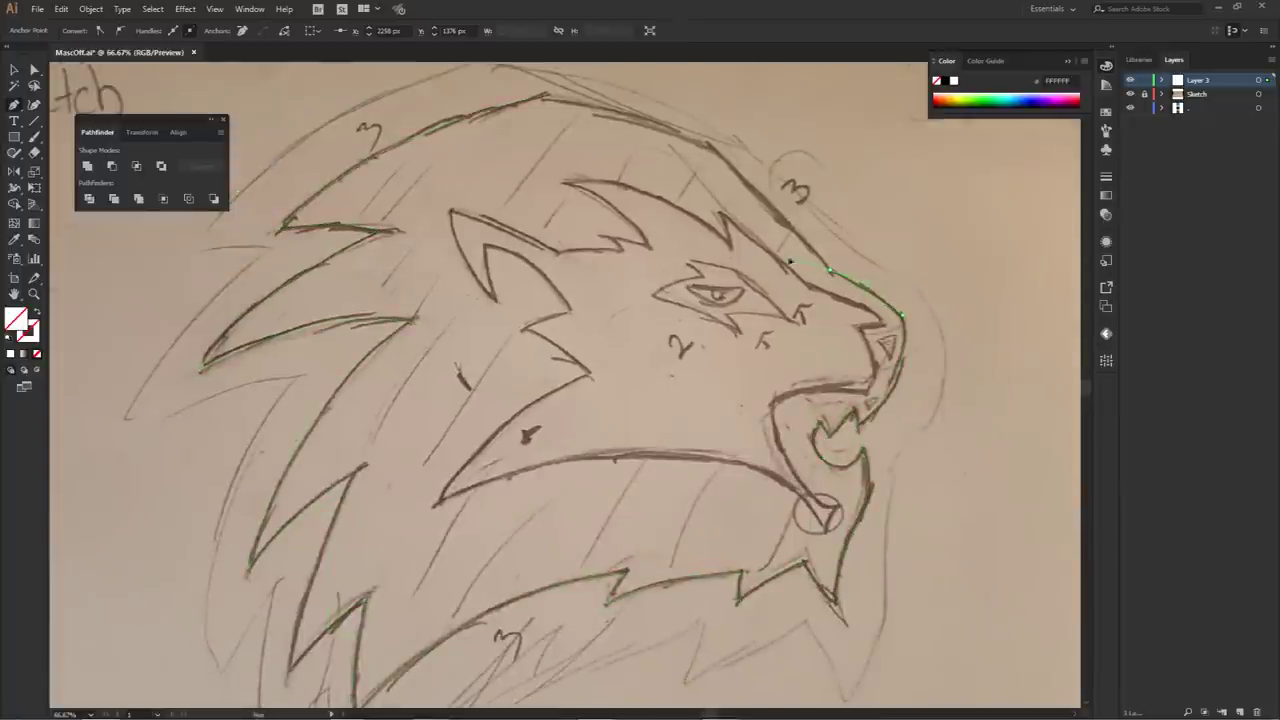
left_click_drag(786, 260, 807, 298)
left_click(830, 271)
scroll(765, 236, "down", 1)
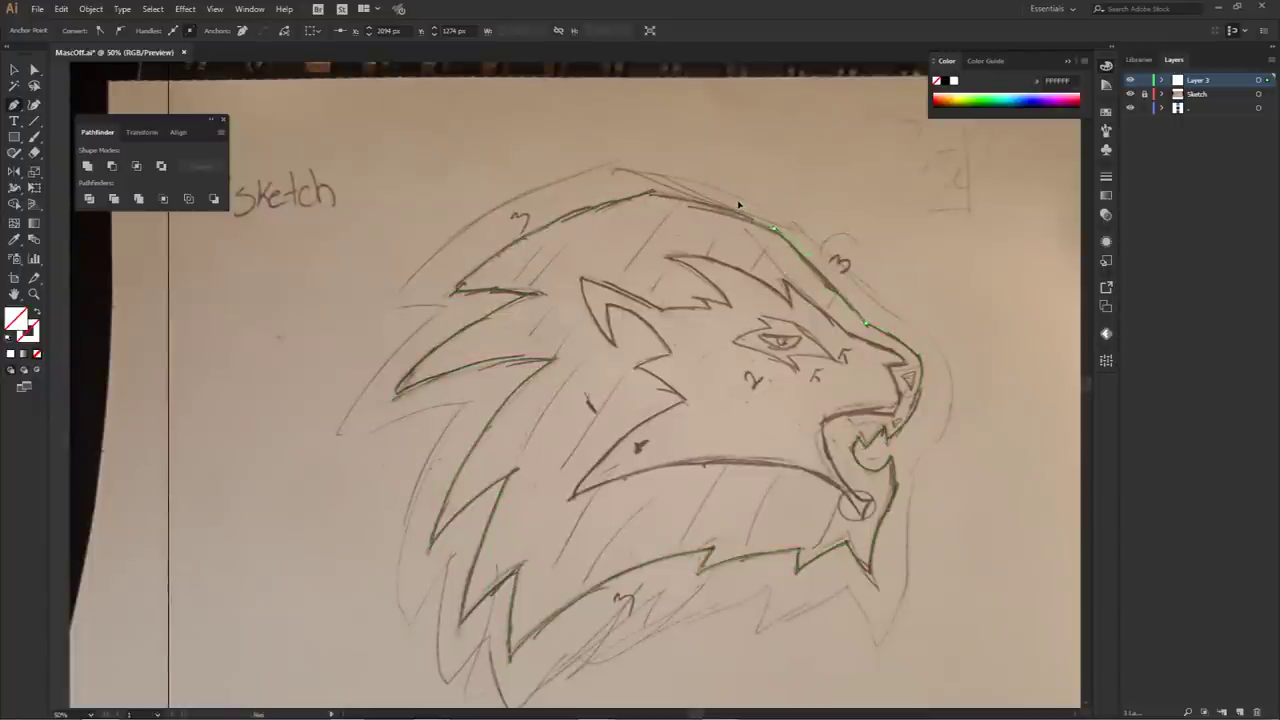
- Trace the forehead and the pointed tufts along the crown, closing the outer head outline at the top of the mane
left_click(775, 231)
key("ctrl+z")
left_click_drag(751, 198, 728, 175)
left_click(751, 198)
mouse_move(775, 220)
left_mouse_down()
mouse_move(803, 228)
mouse_move(763, 237)
mouse_move(766, 223)
mouse_move(640, 171)
mouse_move(588, 168)
mouse_move(722, 186)
mouse_move(679, 204)
mouse_move(649, 195)
left_mouse_up()
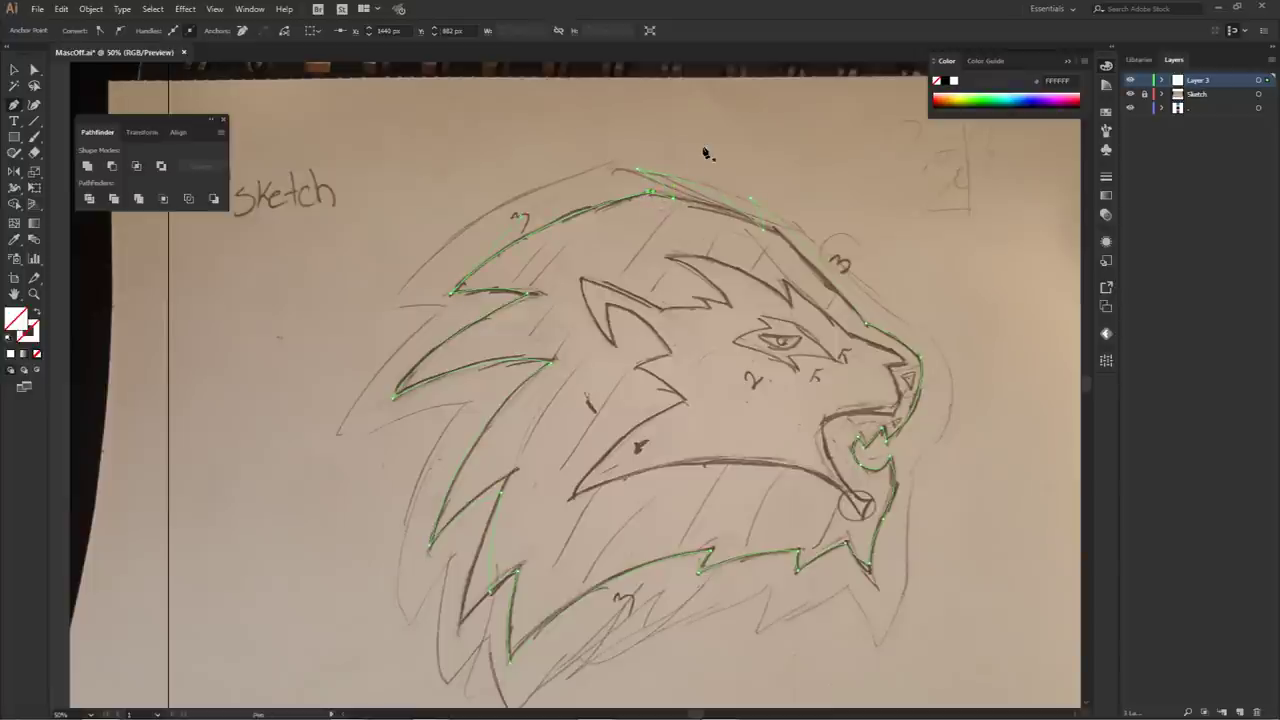
- Fill the closed lion head outline with a dark slate blue
left_click(10, 355)
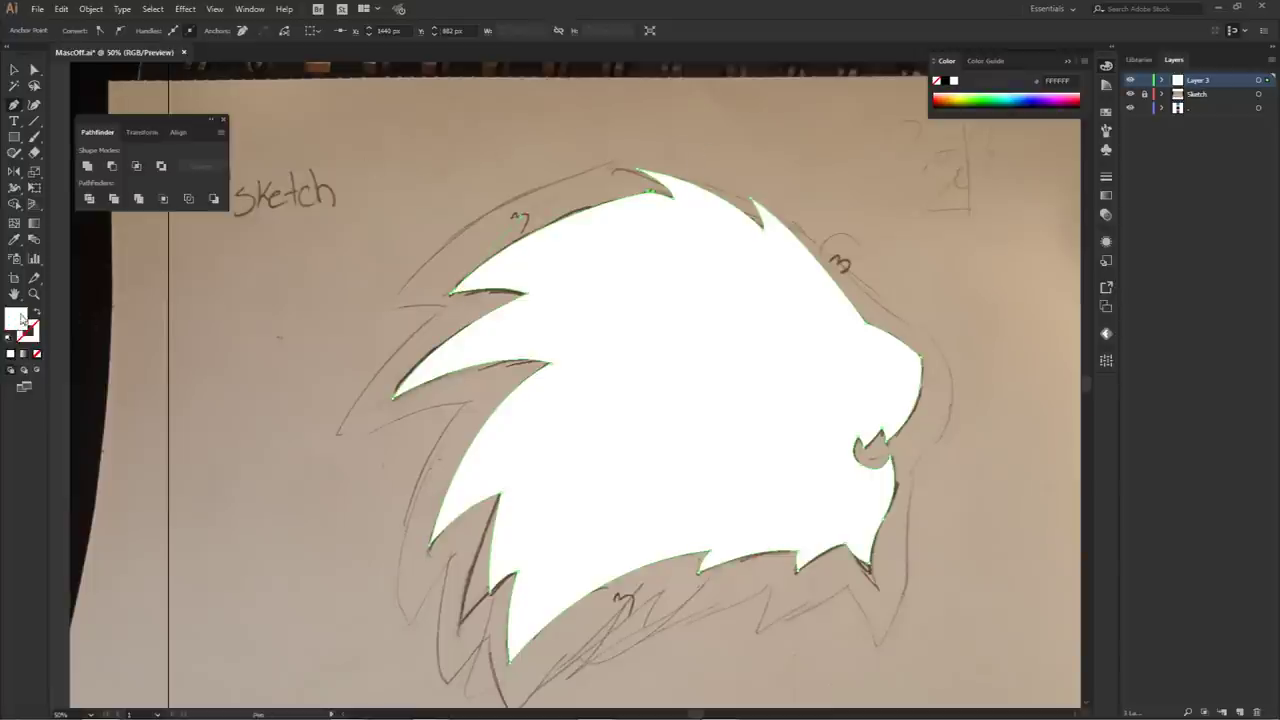
double_click(16, 320)
left_click(504, 468)
left_click(762, 354)
- Recolour the head silhouette with the near-black swatch sampled from beside the artboard and deselect the shape
scroll(816, 334, "down", 2)
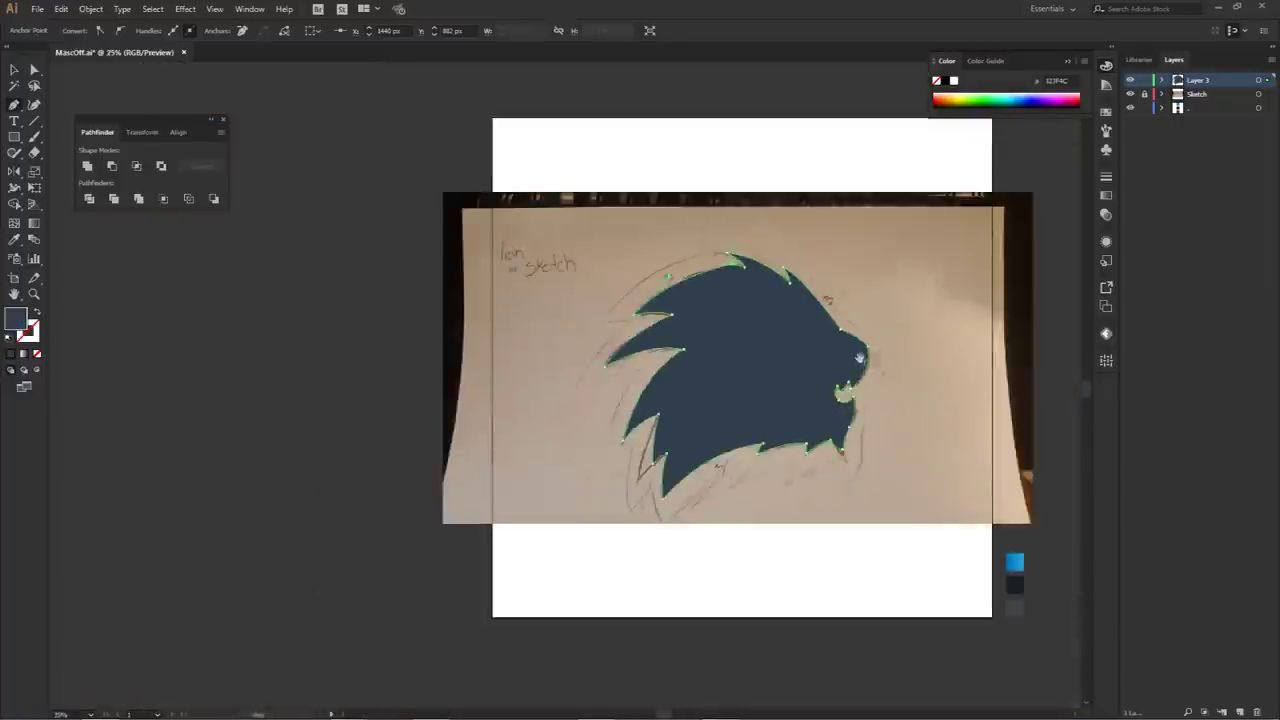
left_click_drag(860, 367, 780, 313)
key("i")
left_click(937, 533)
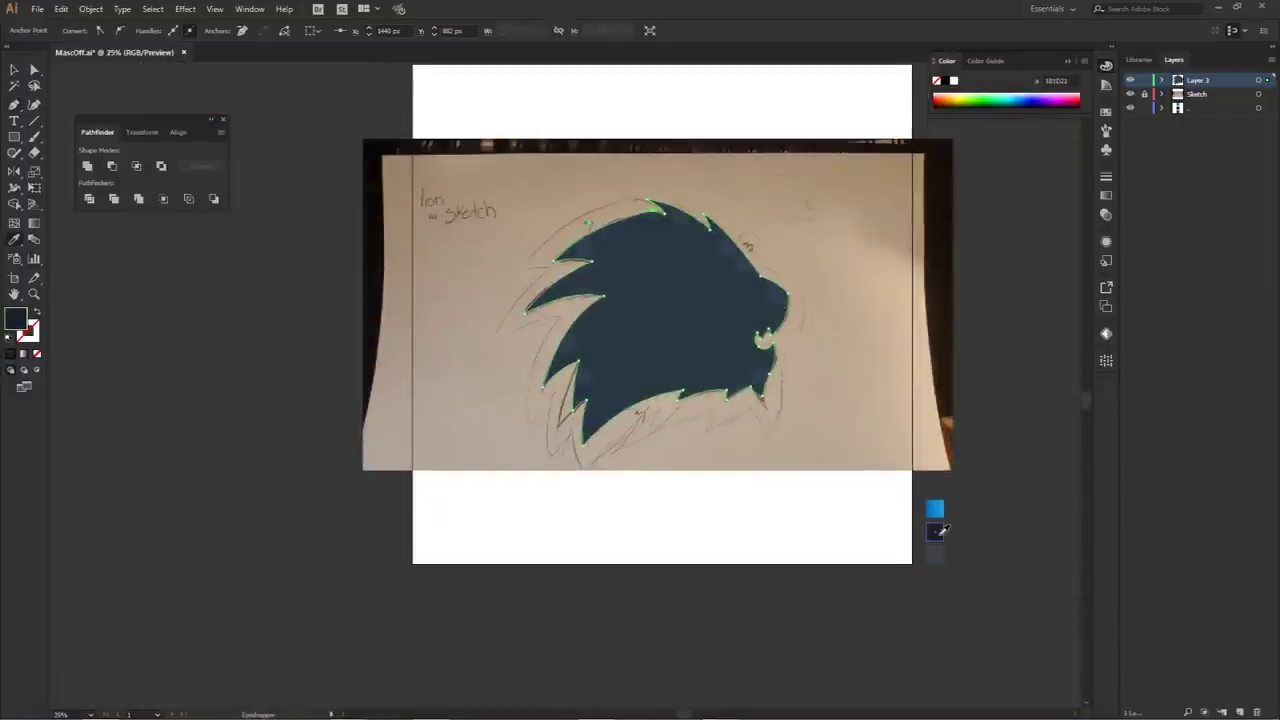
key("a")
left_click(838, 310)
scroll(790, 304, "up", 1)
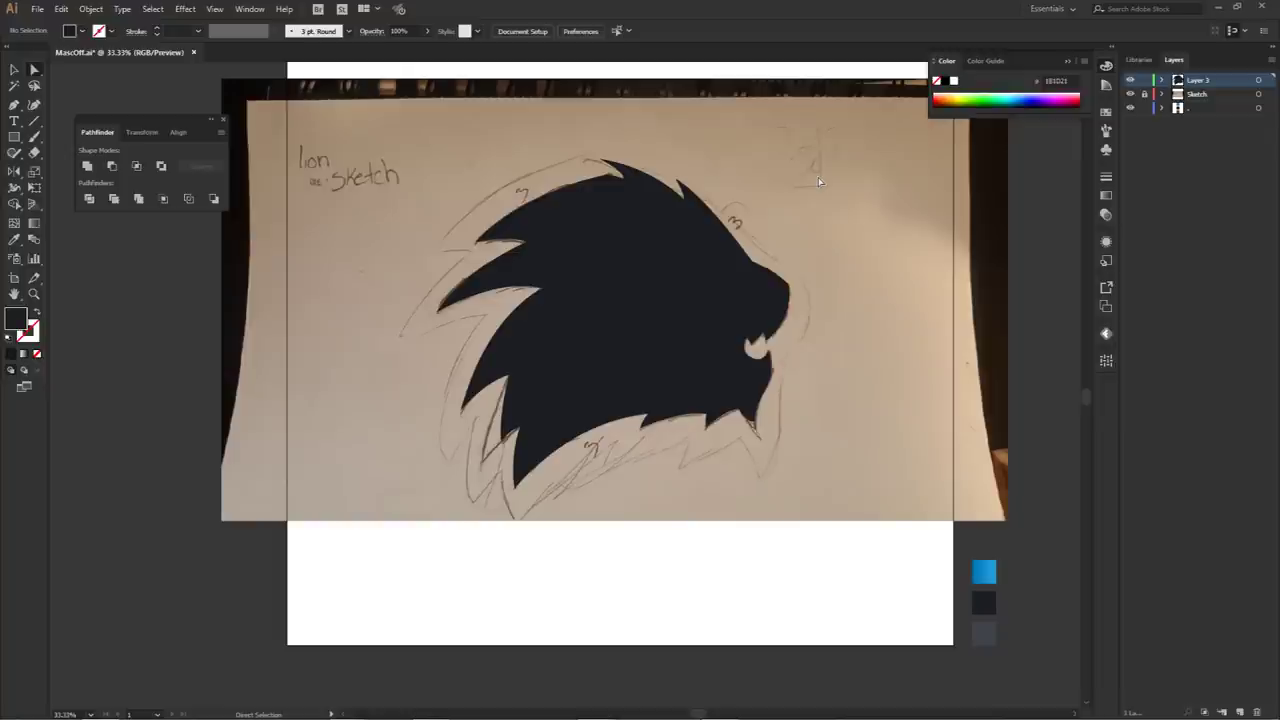
- Hide the sketch to check the silhouette, move the Sketch layer above Layer 3, and make it visible and unlocked
left_click(1130, 94)
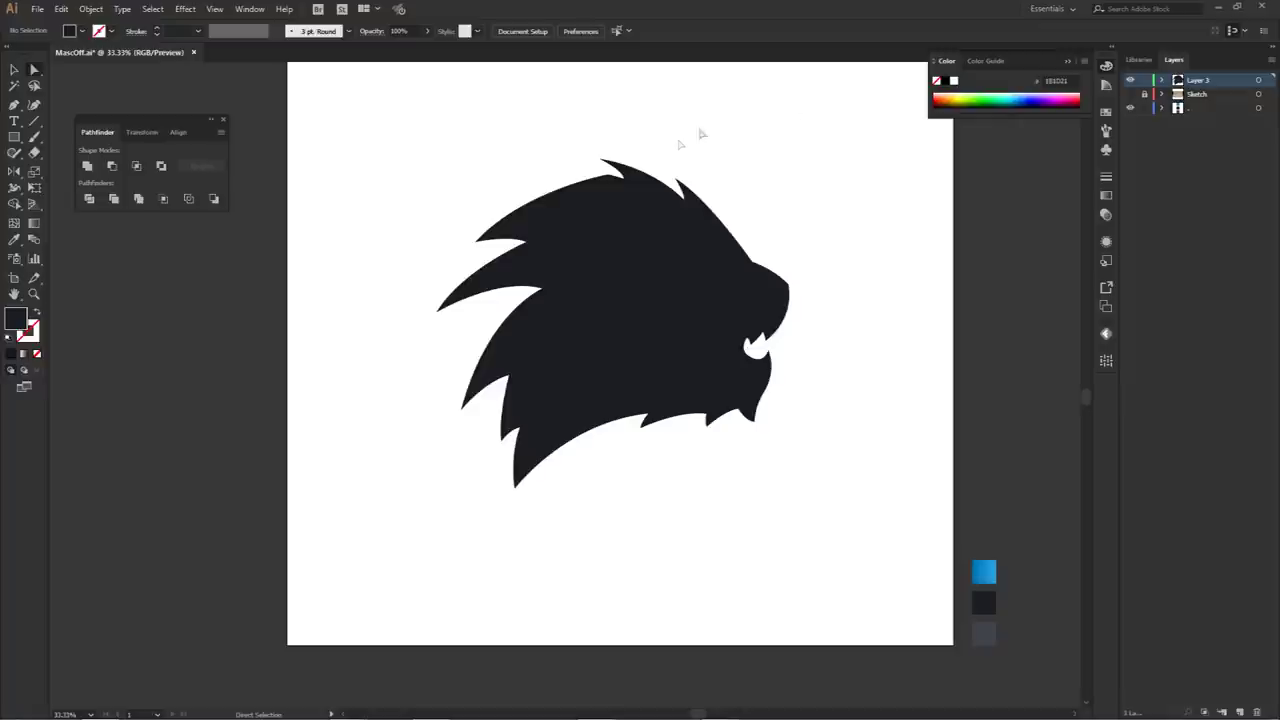
left_click(1206, 98)
left_click_drag(1218, 96, 1199, 78)
left_click(1145, 81)
left_click(1131, 81)
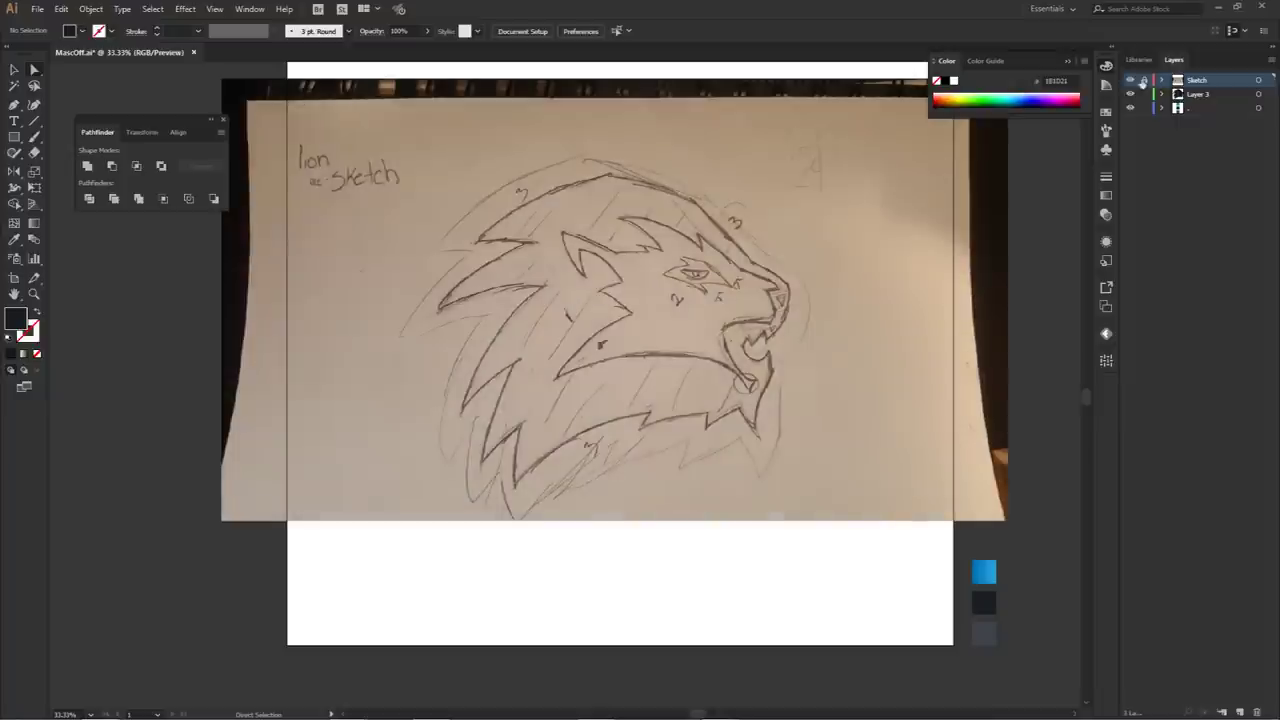
- Lower the sketch image's opacity to 44% and lock the Sketch layer again
left_click(1259, 80)
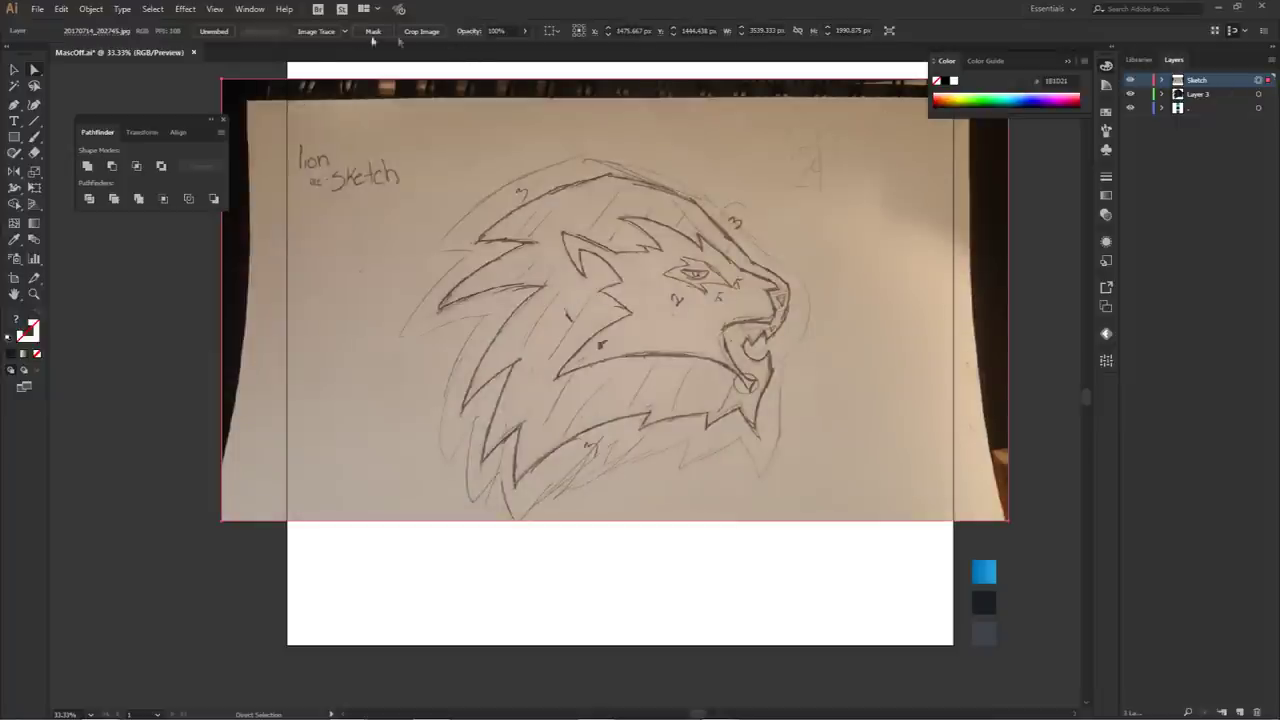
left_click(524, 31)
left_click_drag(527, 47, 496, 48)
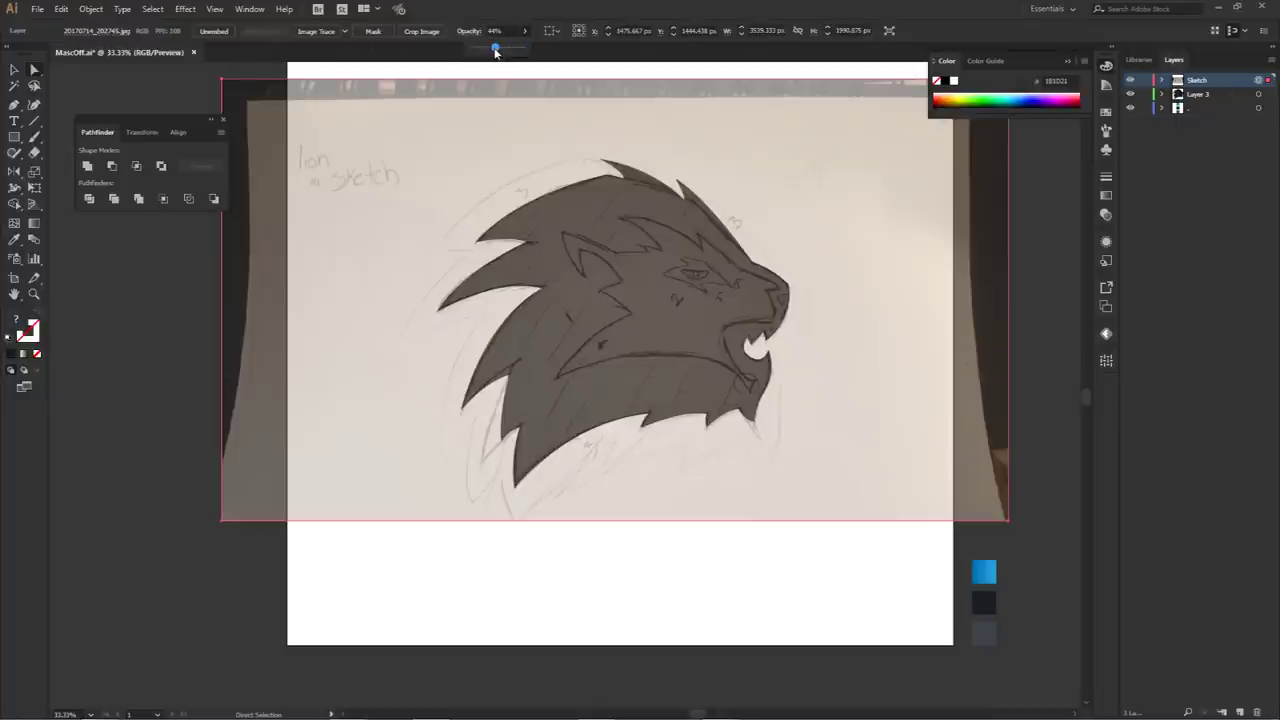
left_click(1145, 80)
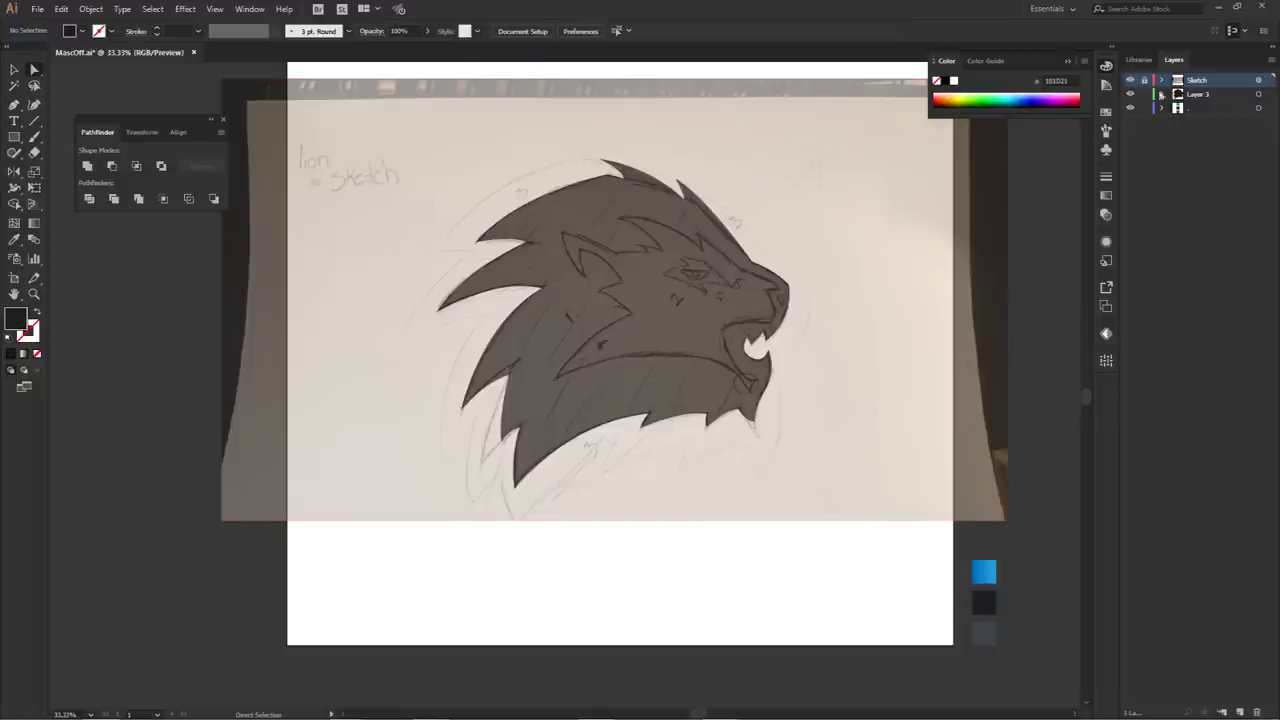
- Rename Layer 3, which holds the head silhouette, as Shape #1
left_click(1200, 95)
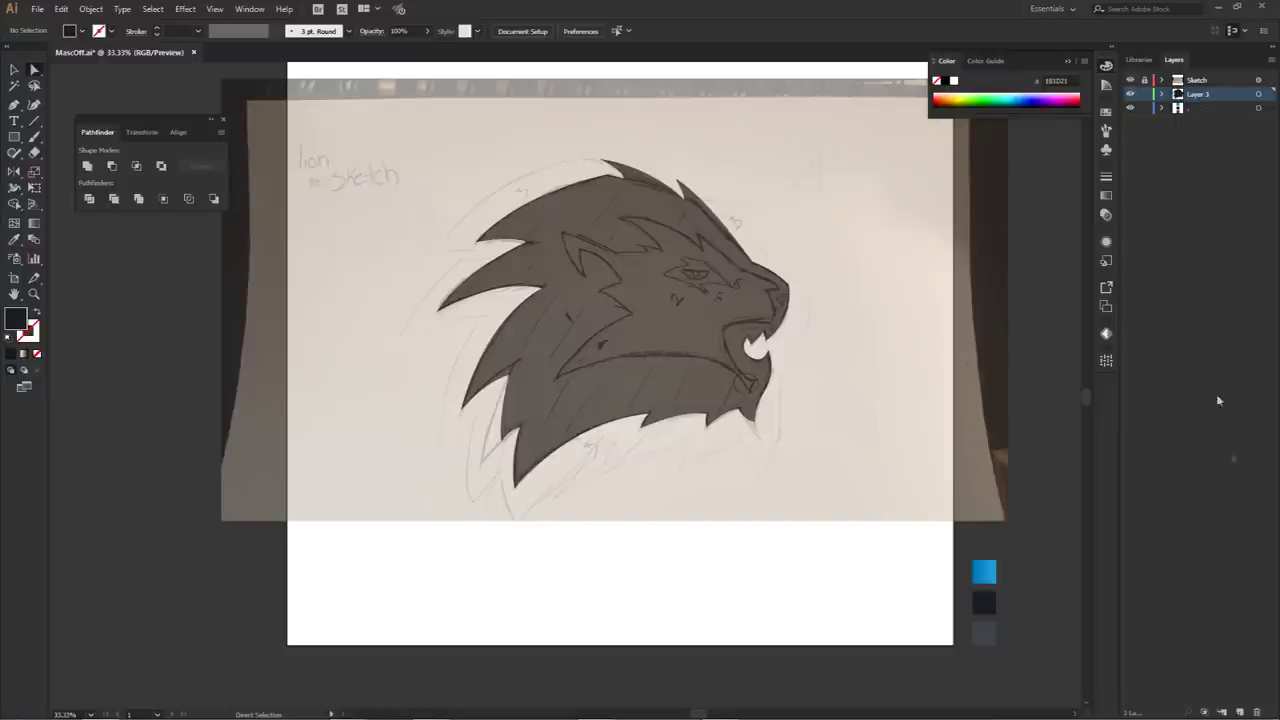
double_click(1197, 96)
type("Shape #1")
key("Return")
- Add a new layer above Shape #1 and name it Shape #2
left_click(1240, 712)
double_click(1199, 99)
type("S")
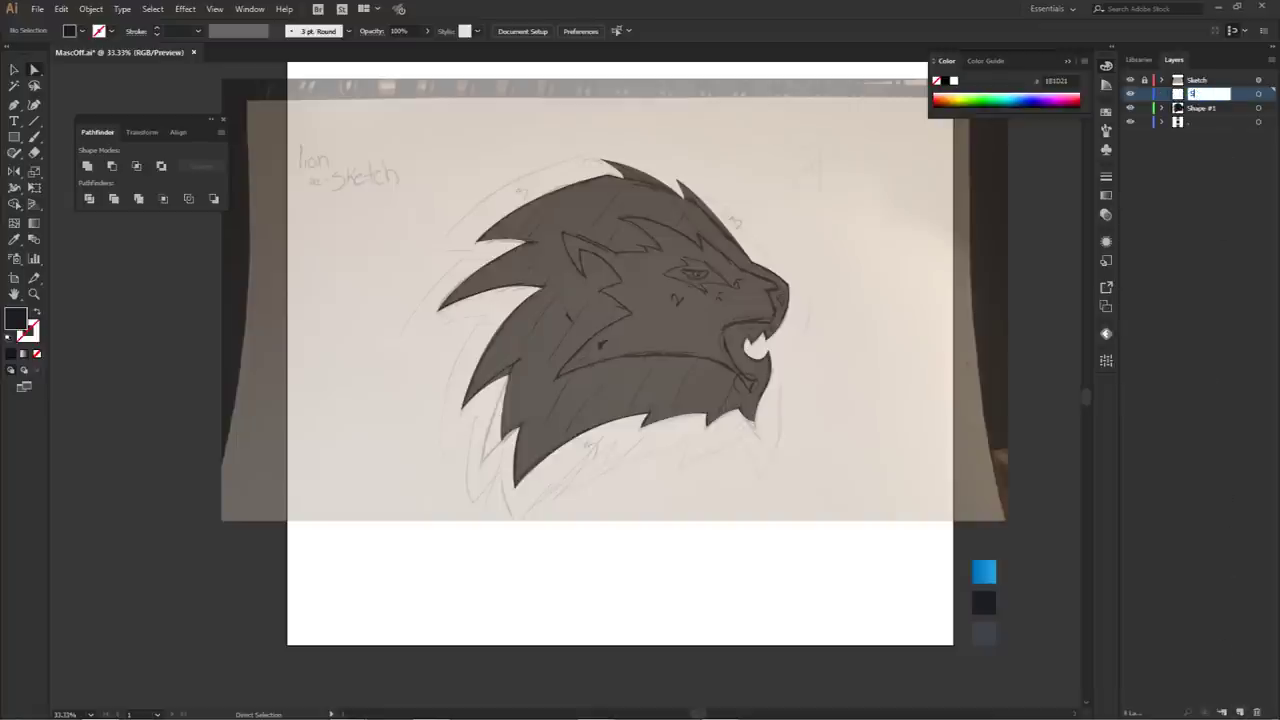
type("hape #2")
key("Return")
double_click(1199, 95)
key("Return")
- Start the inner face outline with the Pen tool at the tuft above the eye and trace back to the ear tip
key("p")
scroll(670, 290, "up", 2)
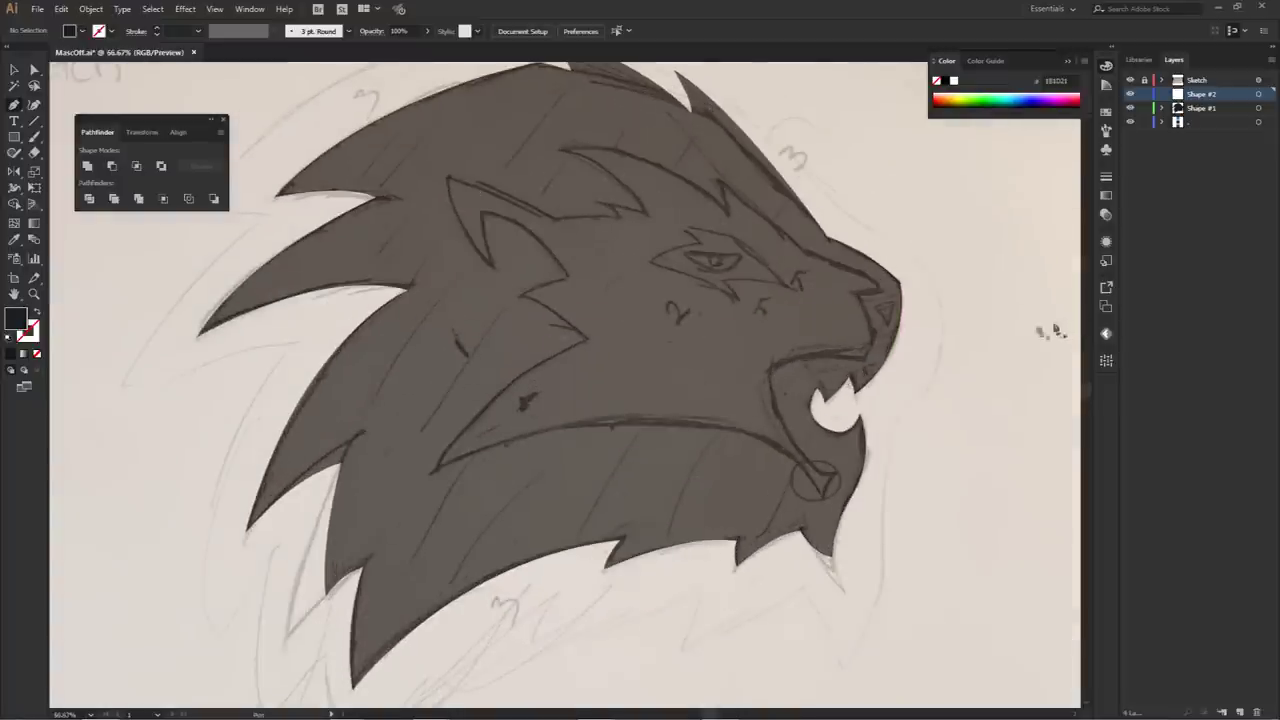
left_click_drag(560, 315, 612, 328)
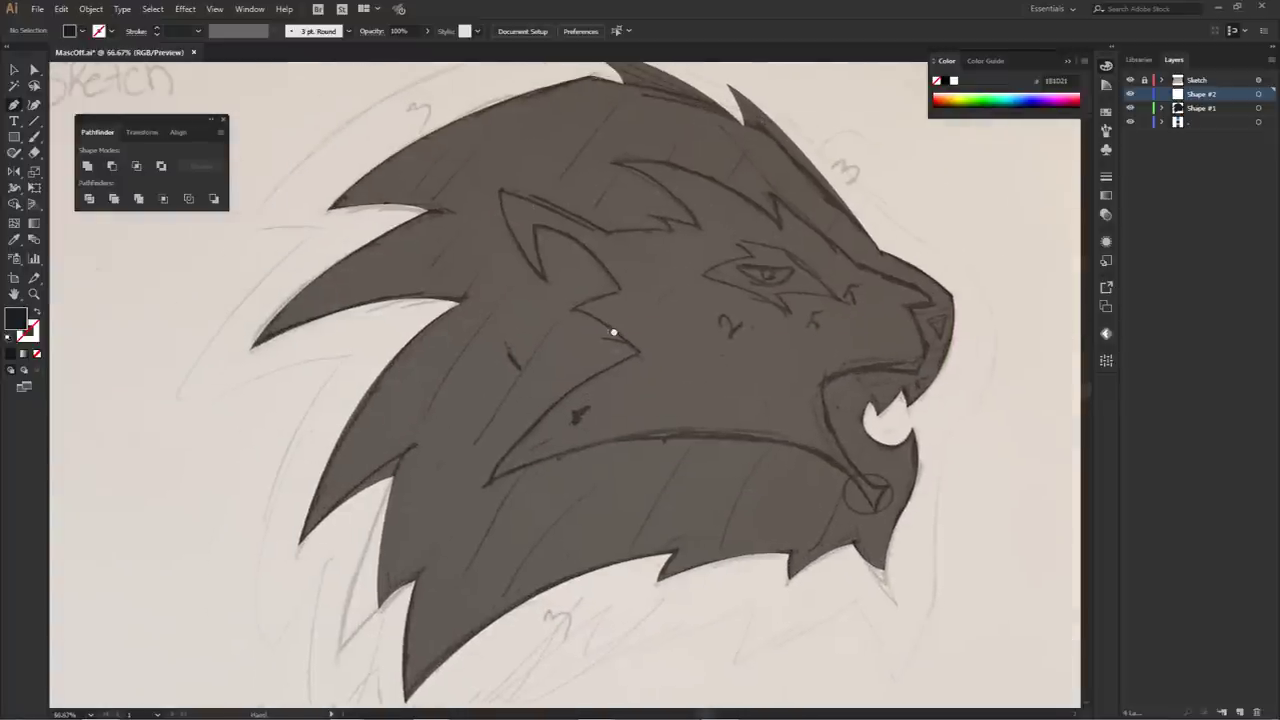
left_click(672, 231)
left_click(609, 232)
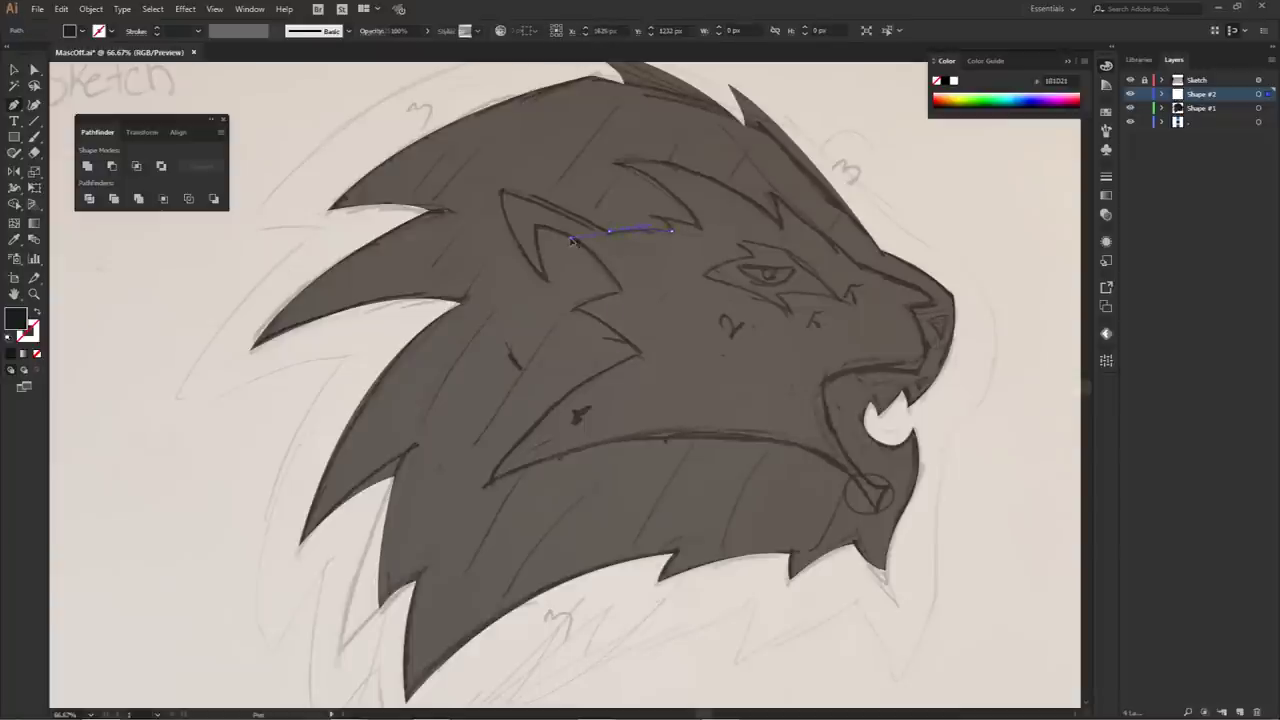
left_click(501, 193)
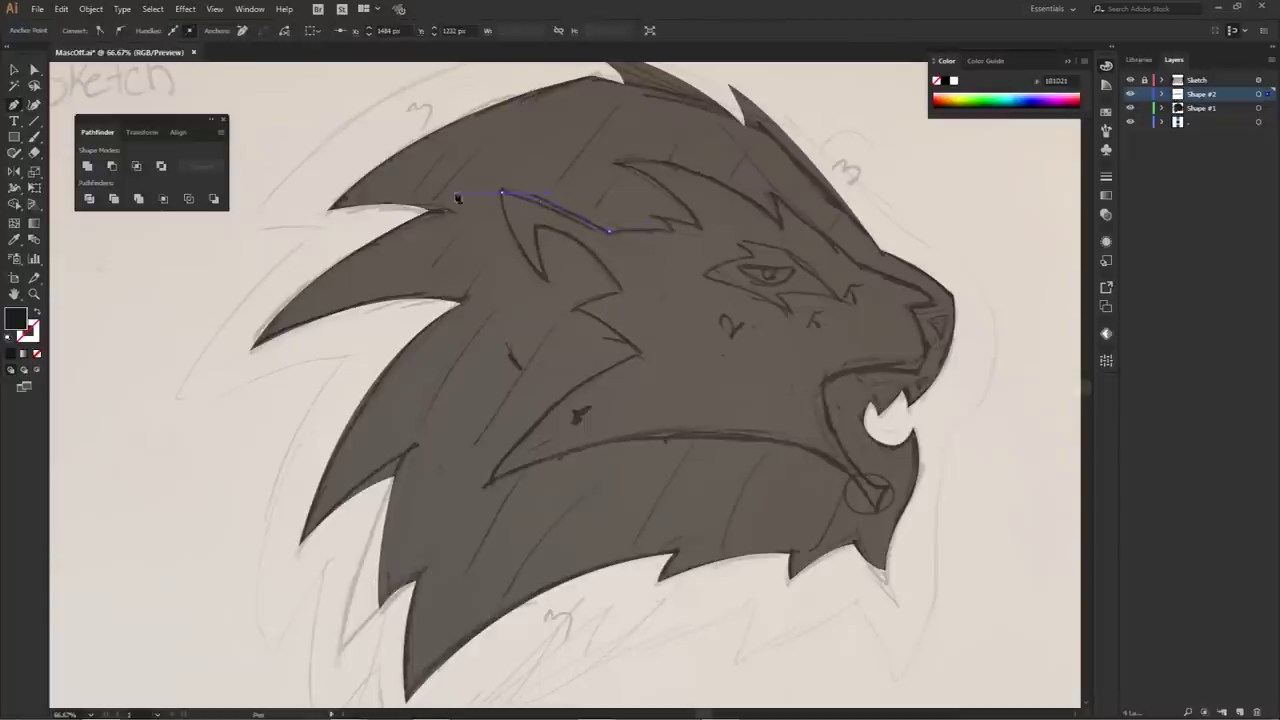
- Remove the fill from the face path and trace the back of the ear and its curved inner edge
left_click(37, 355)
left_click(545, 278)
left_click(538, 203)
left_click(617, 291)
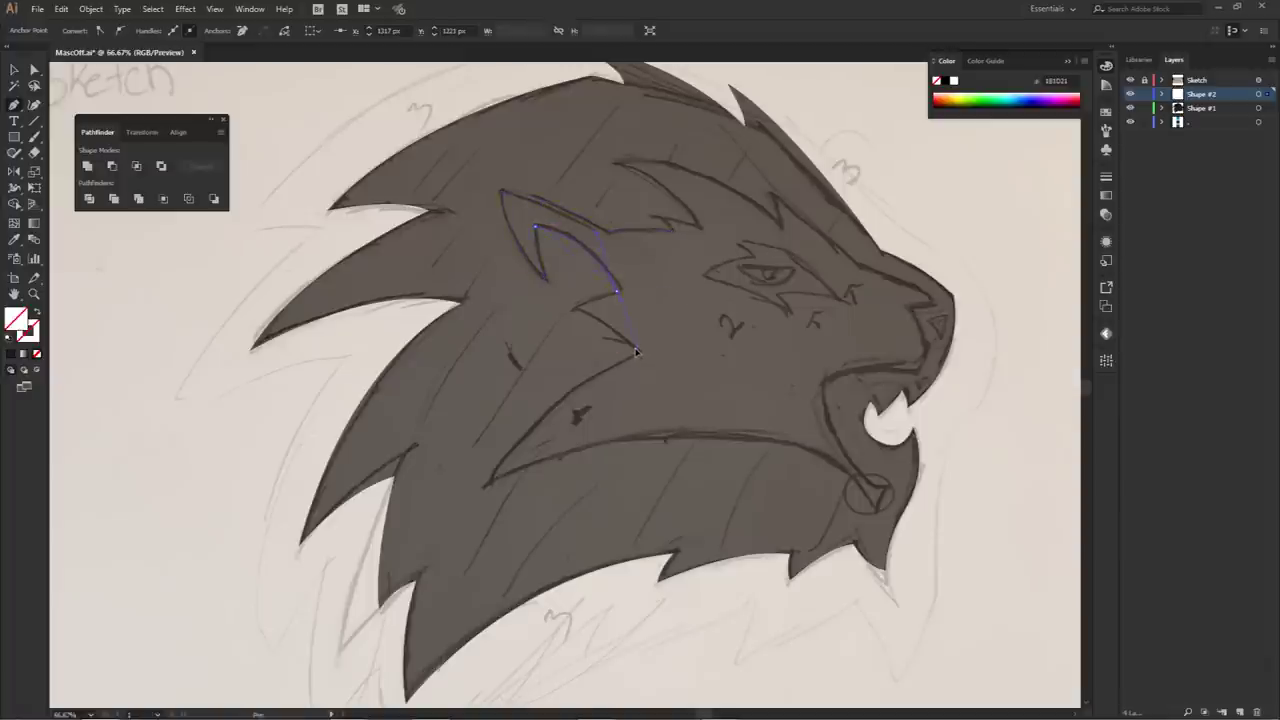
- Trace the notch below the ear and the pointed cheek tuft beneath it
left_click(569, 311)
left_click_drag(558, 329, 583, 244)
left_click(571, 312)
left_click_drag(629, 312, 626, 304)
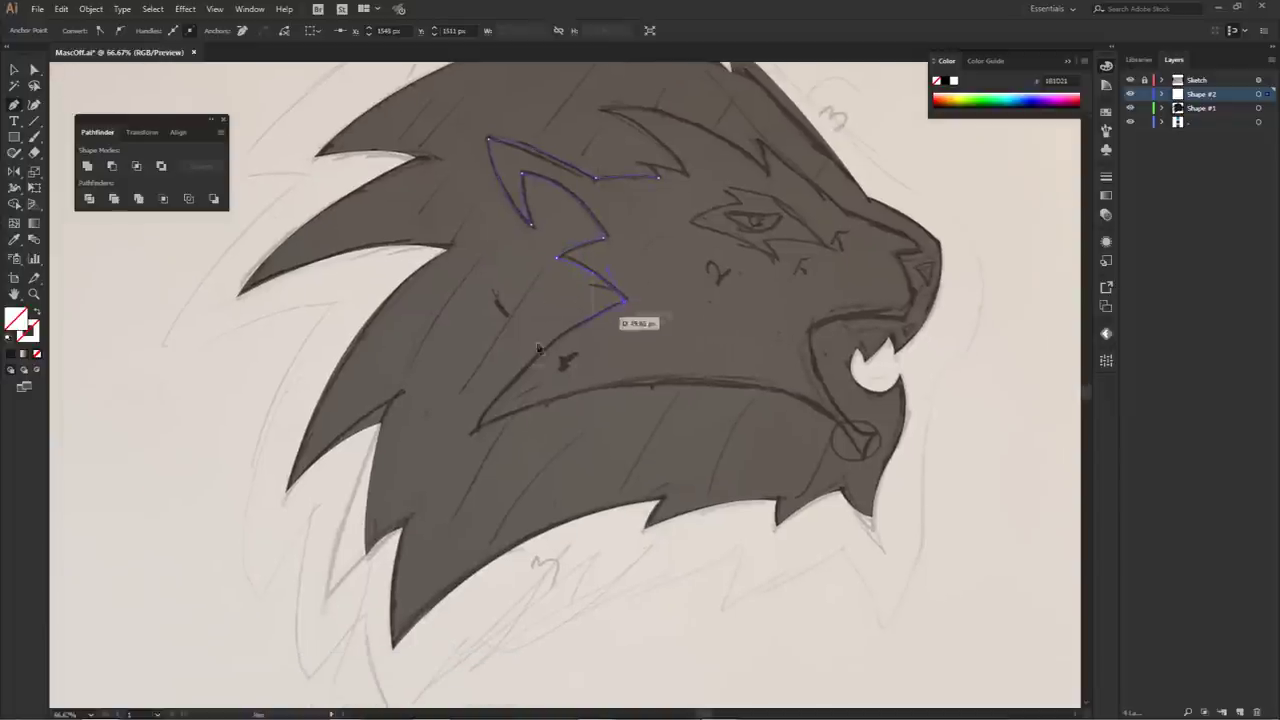
- Trace the cheek edge to its rear lower tip, and follow the long jaw curve forward to the circled chin point
left_click_drag(478, 429, 470, 466)
left_click(478, 429)
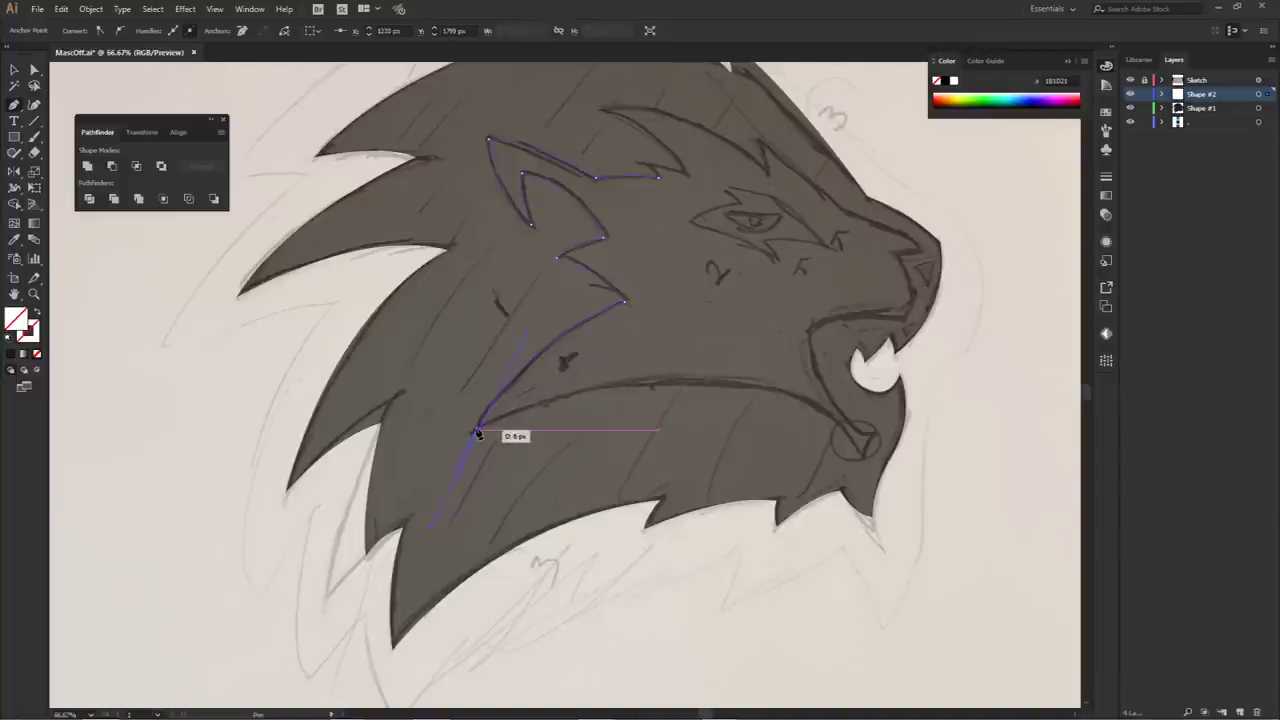
left_click_drag(861, 456, 977, 611)
left_click(862, 457)
scroll(862, 457, "up", 2)
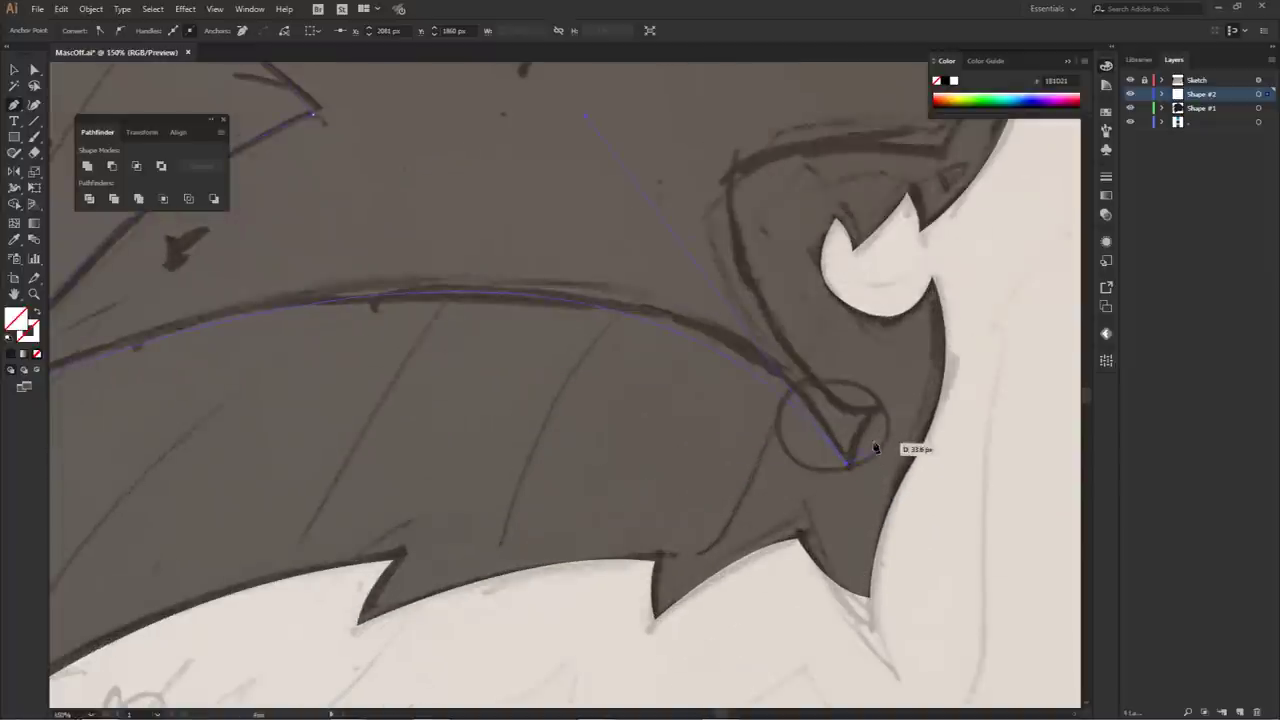
- Trace the small chin point and the back edge of the open mouth, adding a point at the upper mouth corner
left_click_drag(886, 408, 746, 266)
left_click_drag(726, 180, 735, 74)
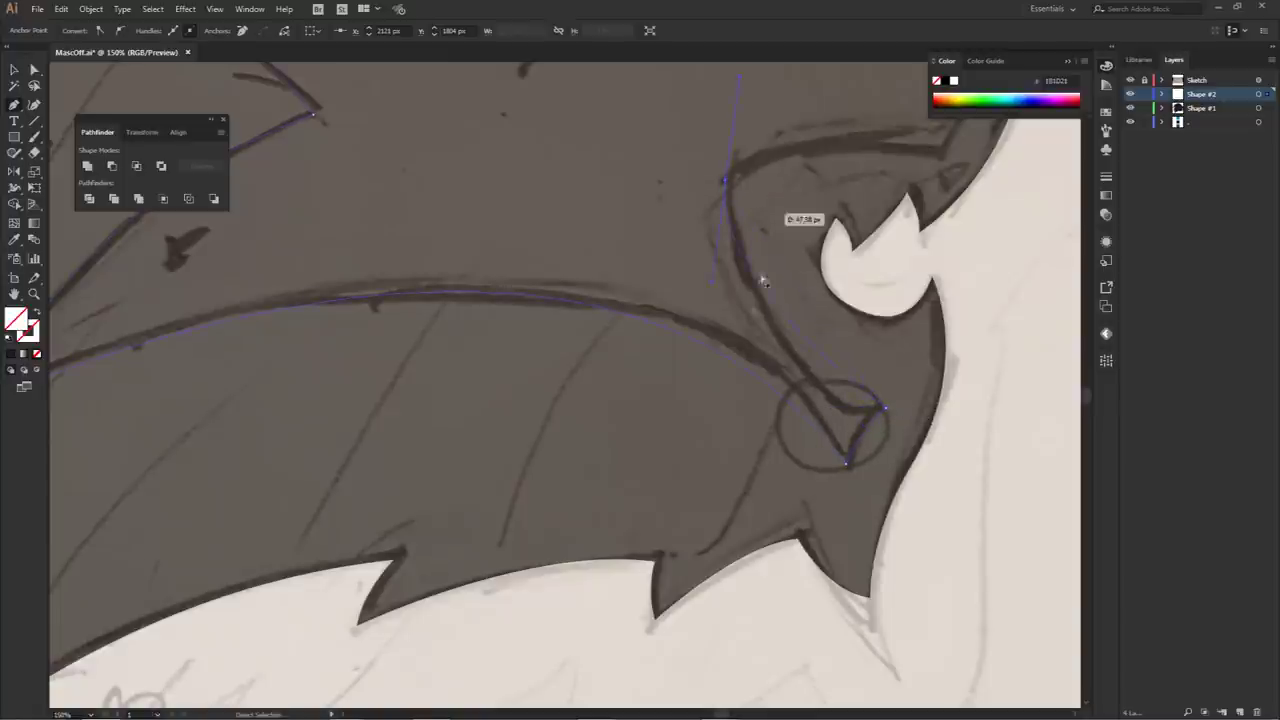
left_click_drag(717, 286, 773, 411)
left_click_drag(845, 463, 725, 138)
key("ctrl+z")
left_click_drag(735, 229, 751, 365)
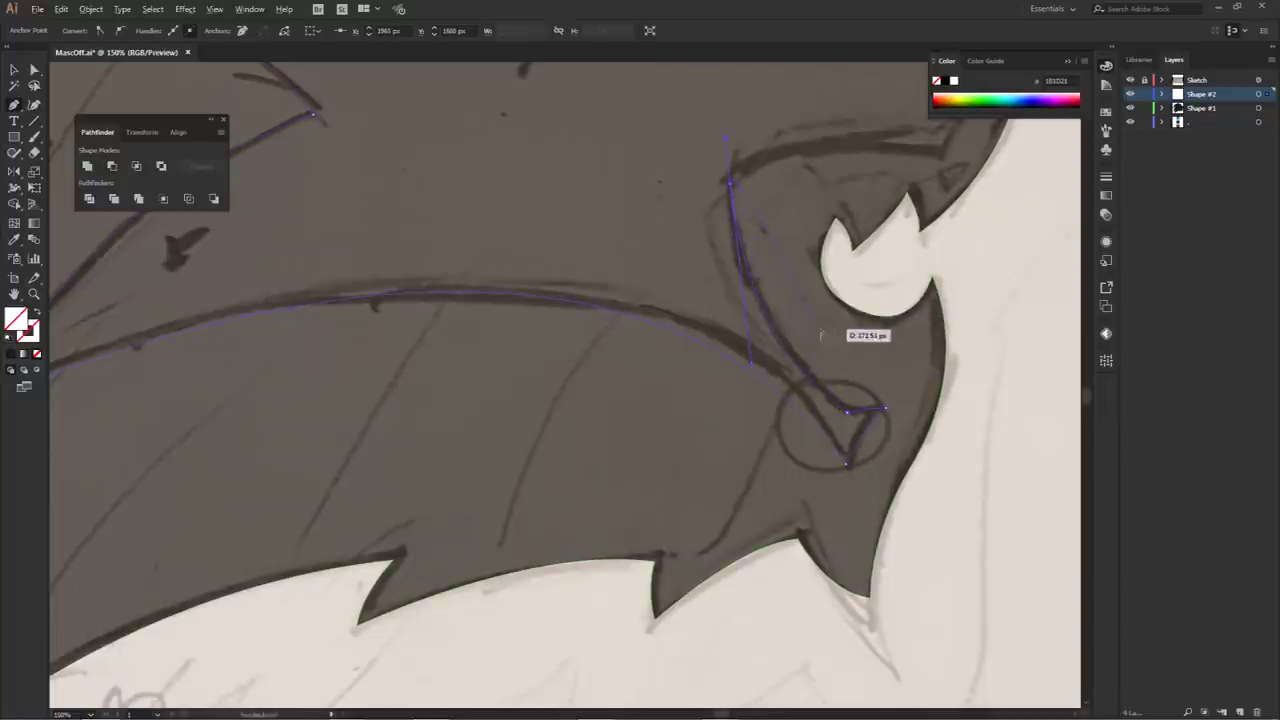
scroll(805, 385, "down", 2)
left_click_drag(829, 300, 727, 324)
key("ctrl+plus")
key("ctrl+plus")
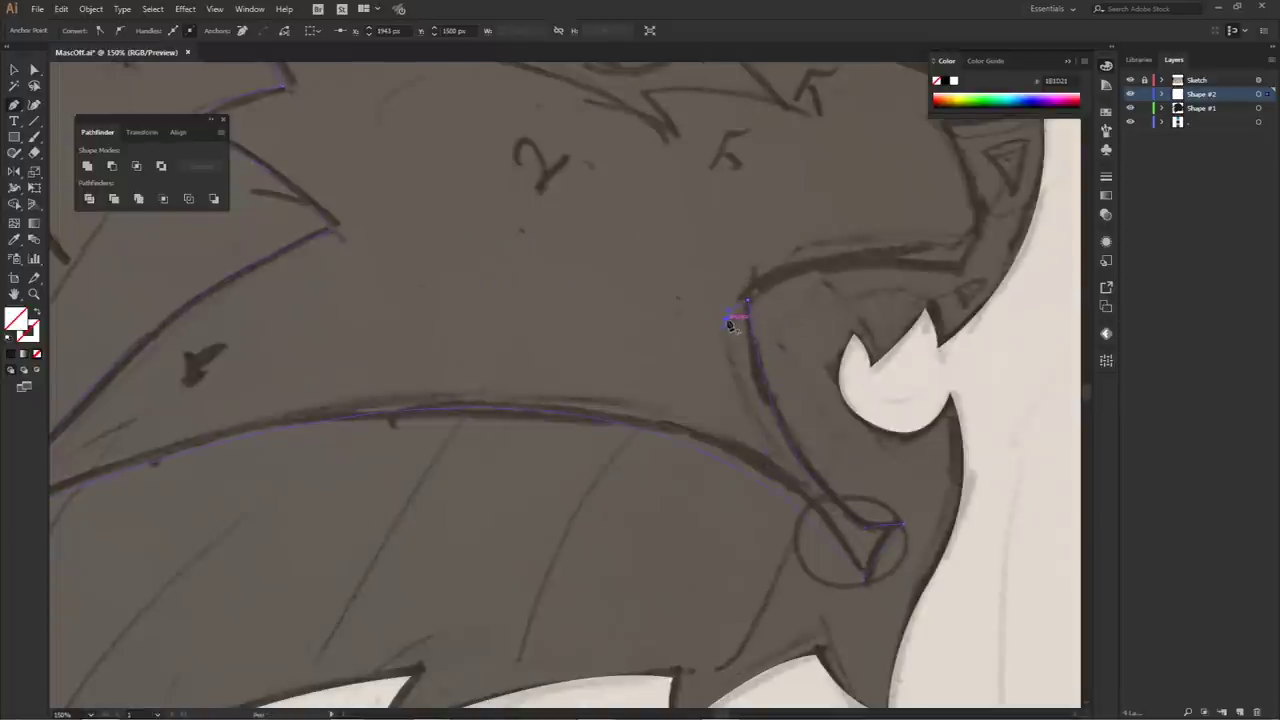
- Try to trace the upper lip as one curve from the mouth corner to the front of the muzzle
left_click_drag(957, 271, 1078, 283)
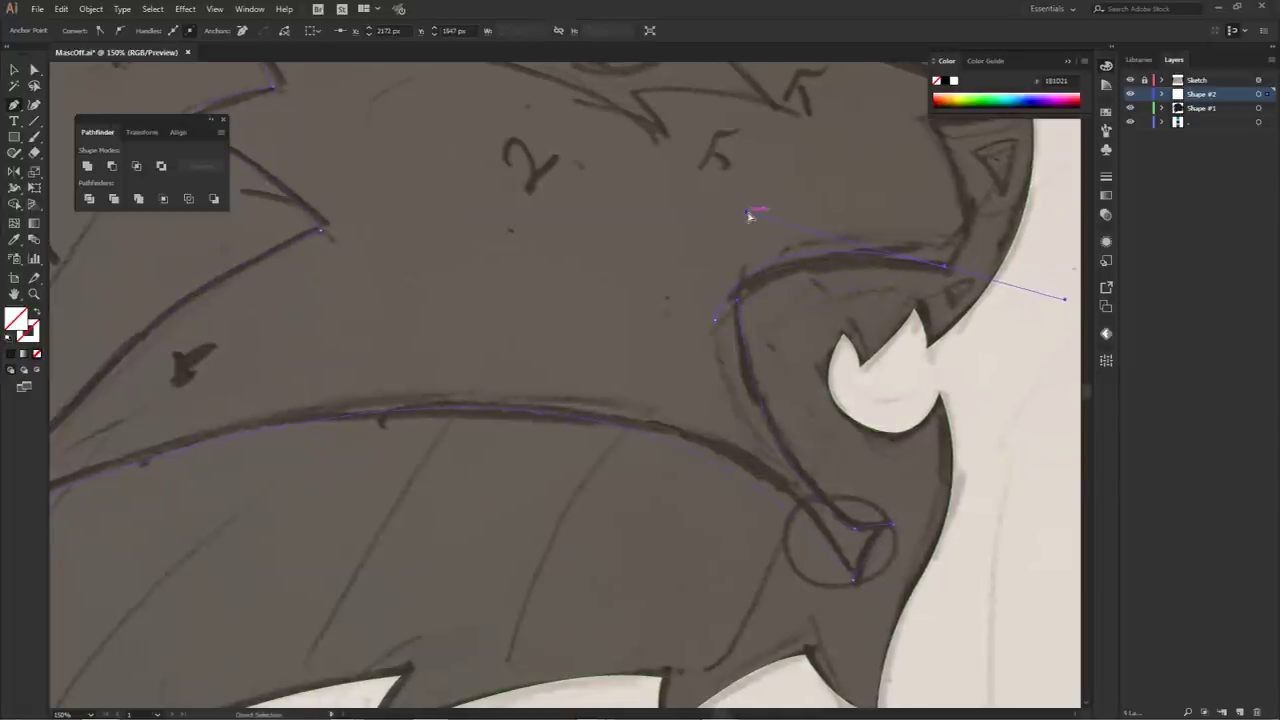
left_click_drag(830, 223, 717, 283)
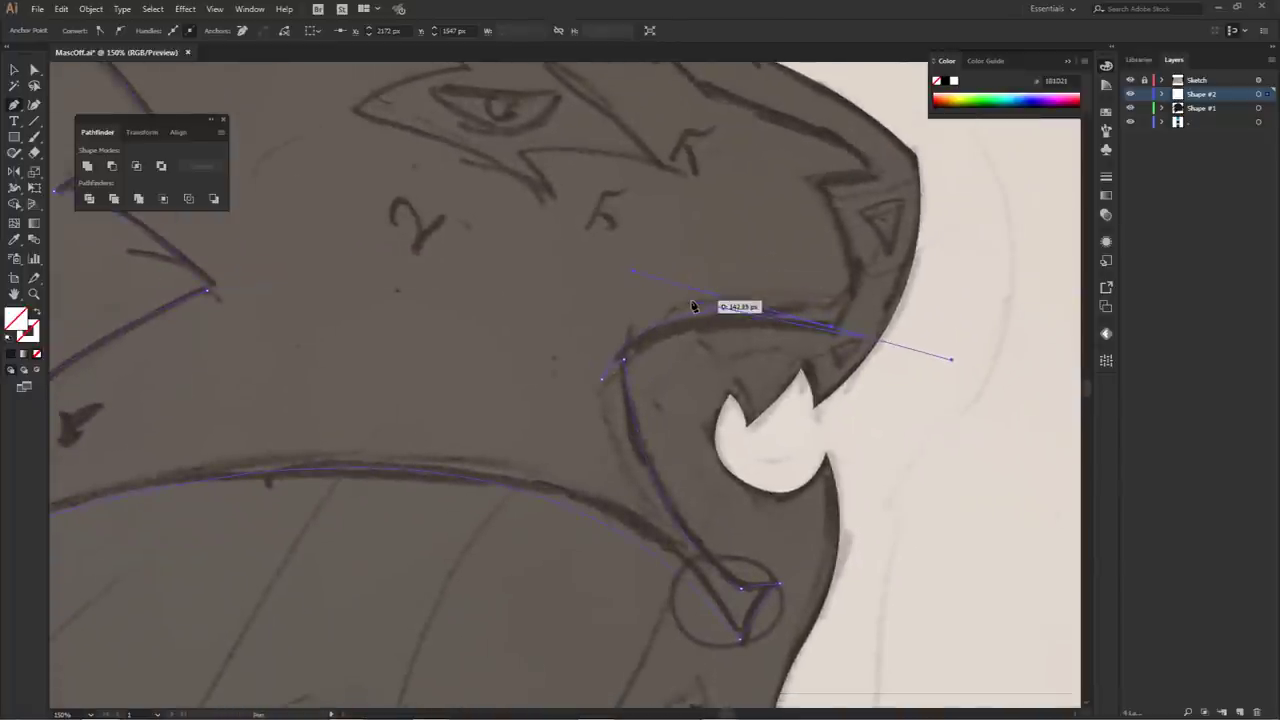
left_click_drag(660, 335, 608, 375)
key("ctrl+z")
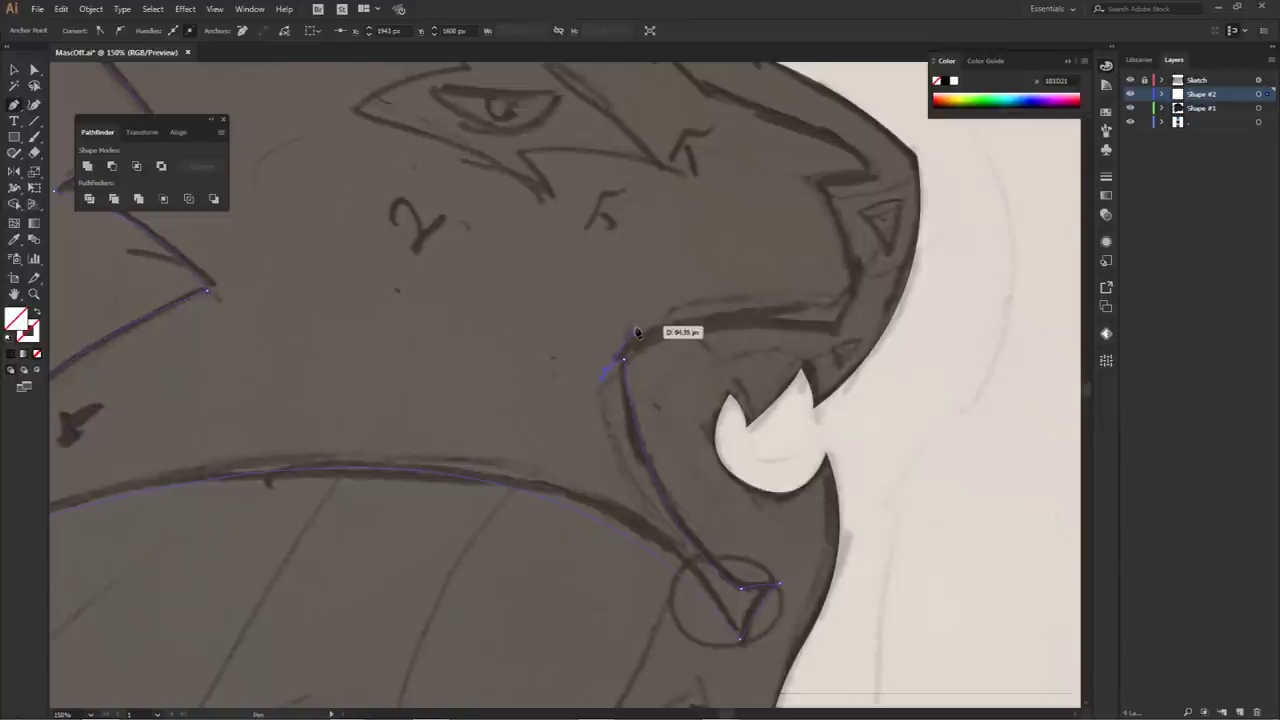
- Round the upper mouth corner with an extra point and trace the upper lip line to the front of the muzzle
left_click_drag(631, 331, 670, 303)
left_click_drag(596, 360, 641, 319)
left_click_drag(829, 328, 880, 336)
left_click_drag(733, 318, 732, 313)
left_click_drag(641, 319, 596, 354)
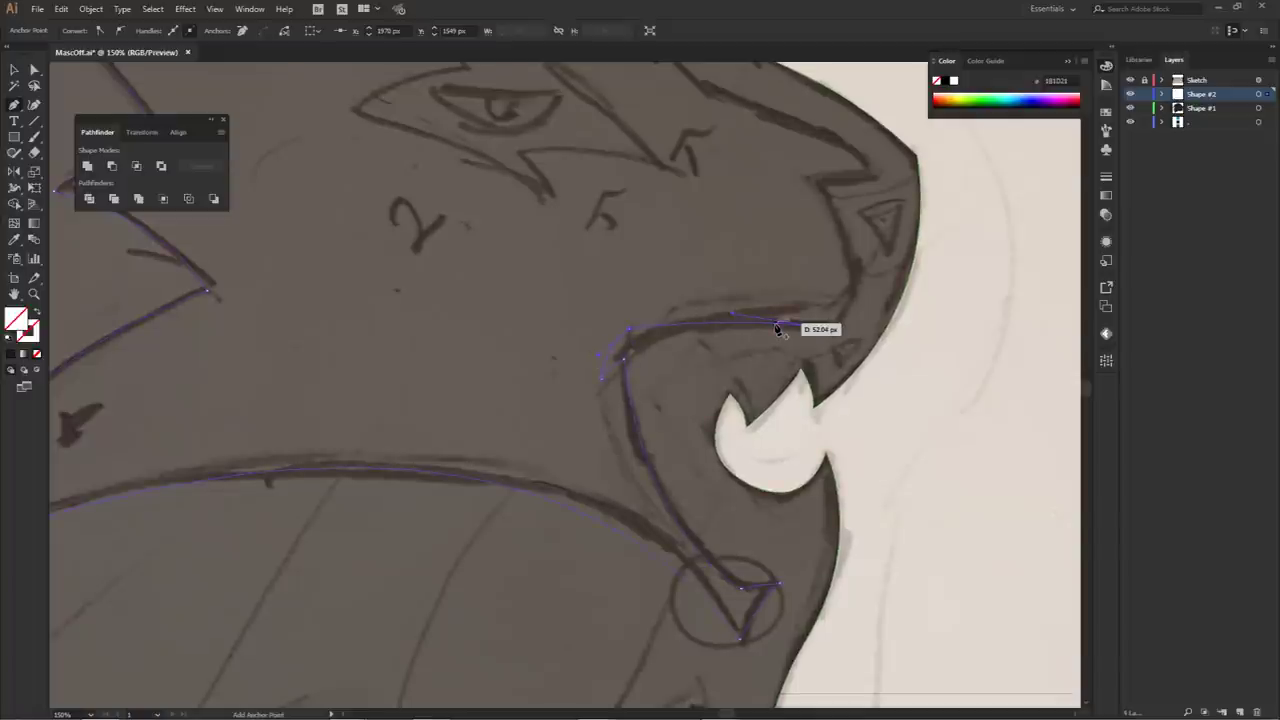
left_click_drag(778, 330, 829, 331)
left_click(830, 328)
- Trace the front of the muzzle up behind the nose and along the top edge of the nostril area
left_click_drag(856, 282, 859, 263)
left_click(856, 282)
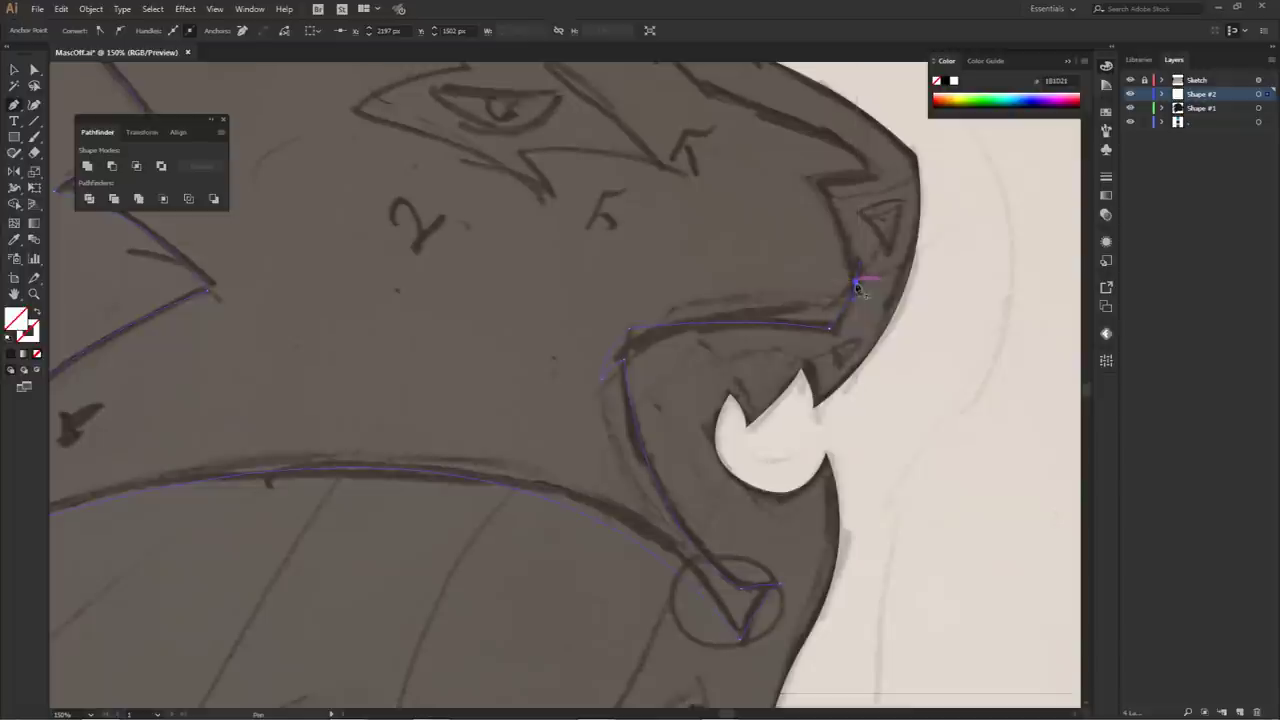
left_click(821, 185)
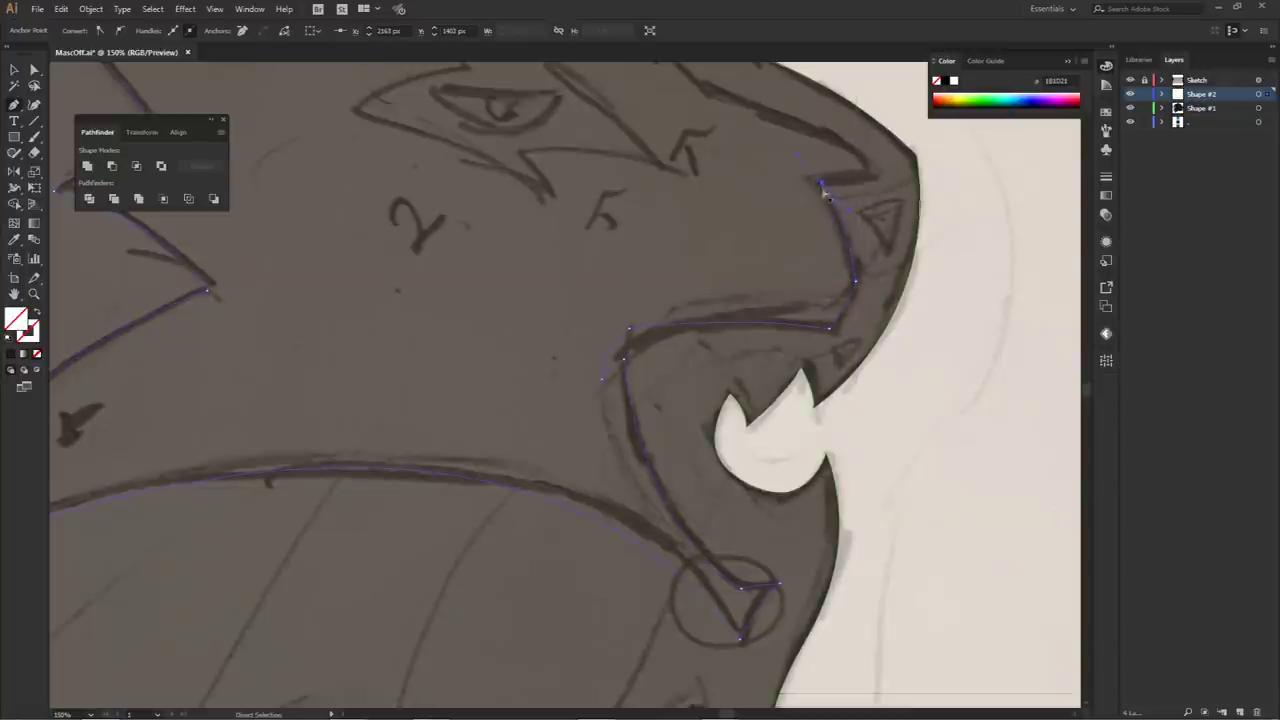
left_click(871, 185)
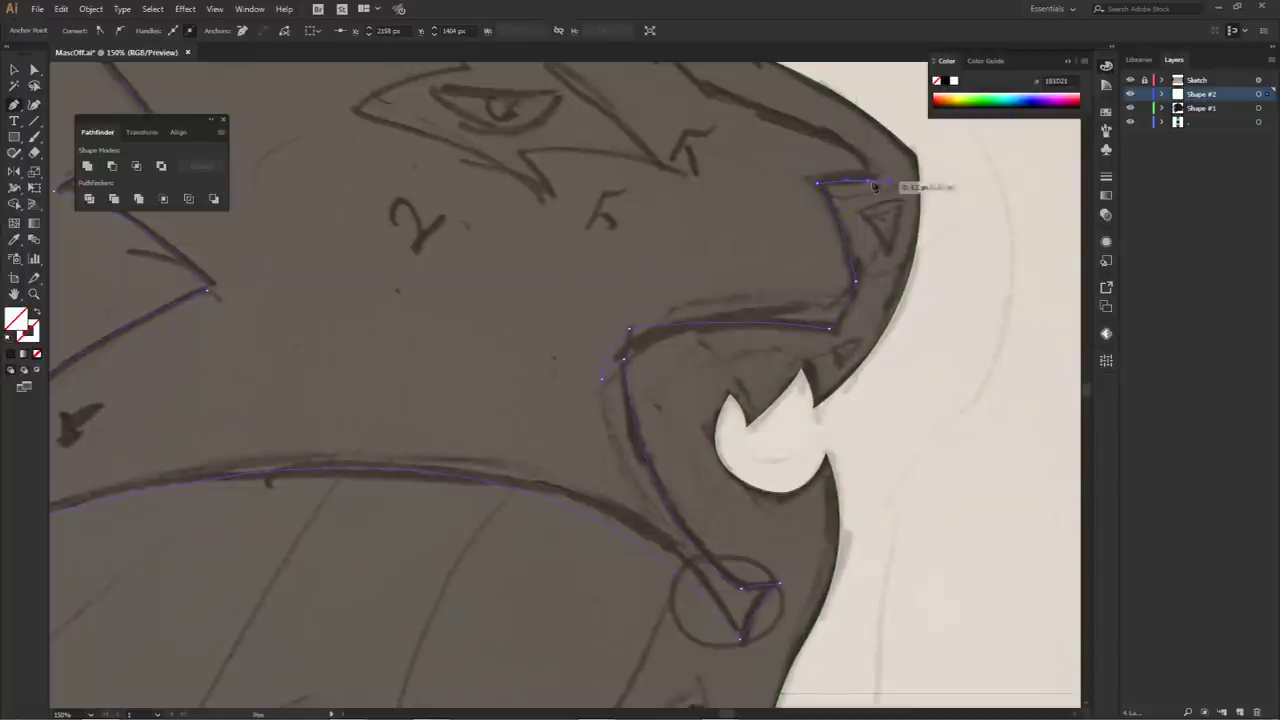
- Trace the nose bridge up to the brow spike, its notch, and the curve back to the forehead tuft's tip
key("ctrl+minus")
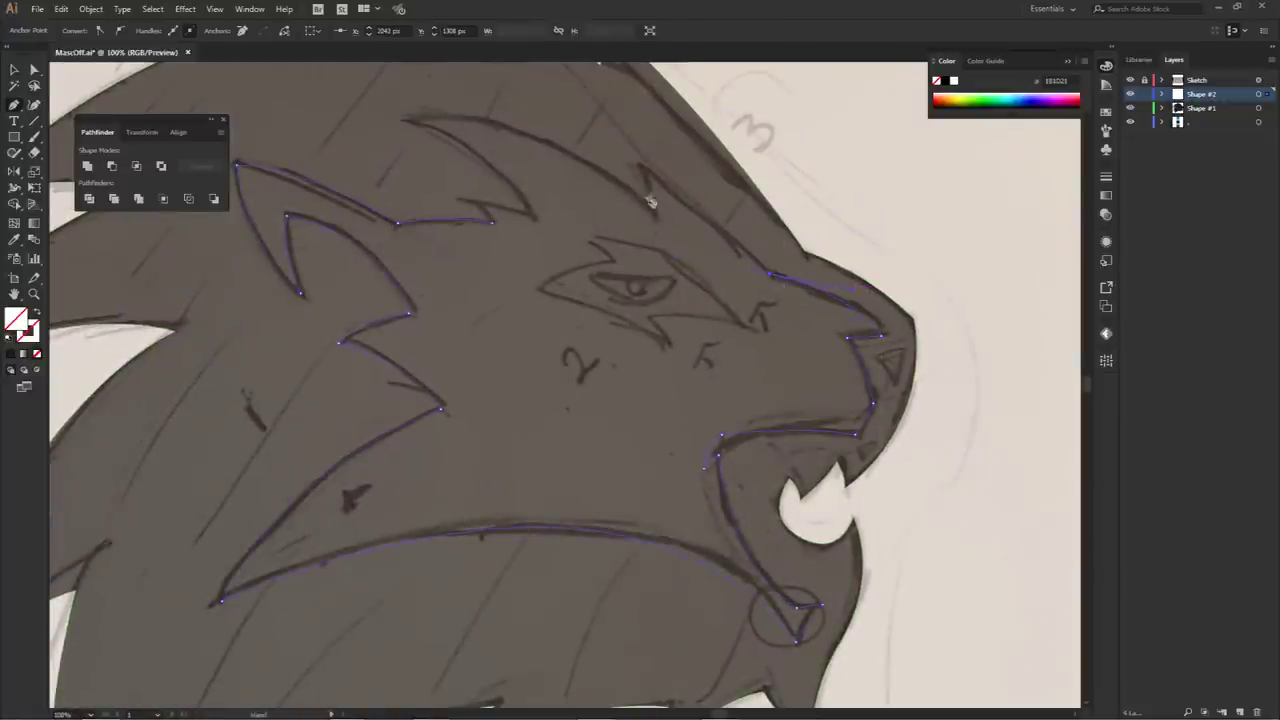
left_click_drag(706, 255, 765, 302)
left_click_drag(698, 211, 648, 186)
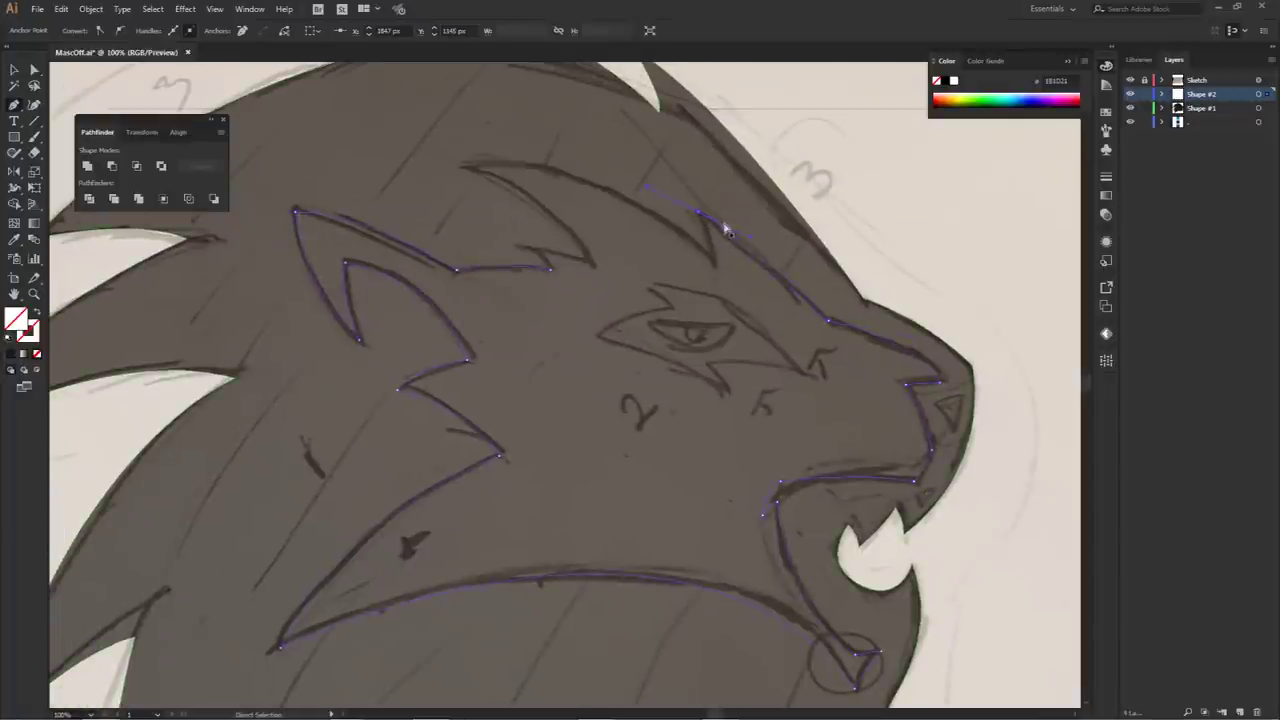
left_click(714, 265)
left_click_drag(530, 166, 486, 166)
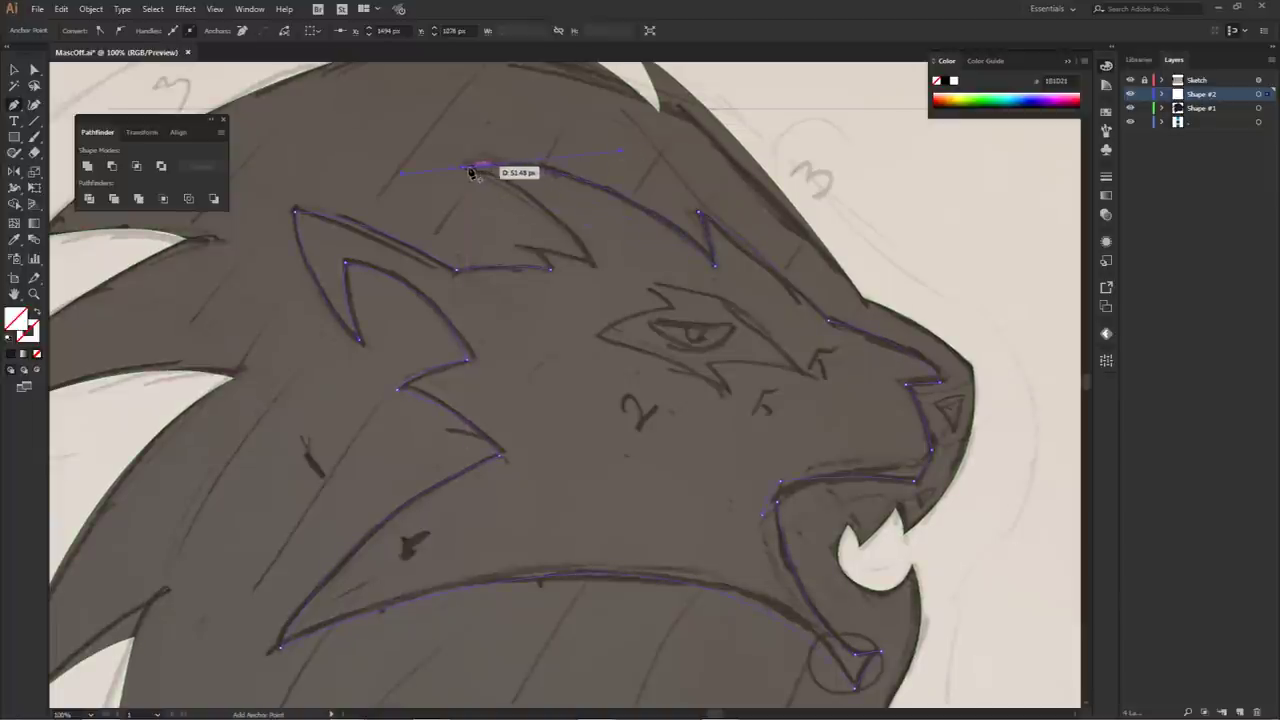
- Trace the underside of the forehead tuft and the small spike below it, closing the face outline
left_click(593, 264)
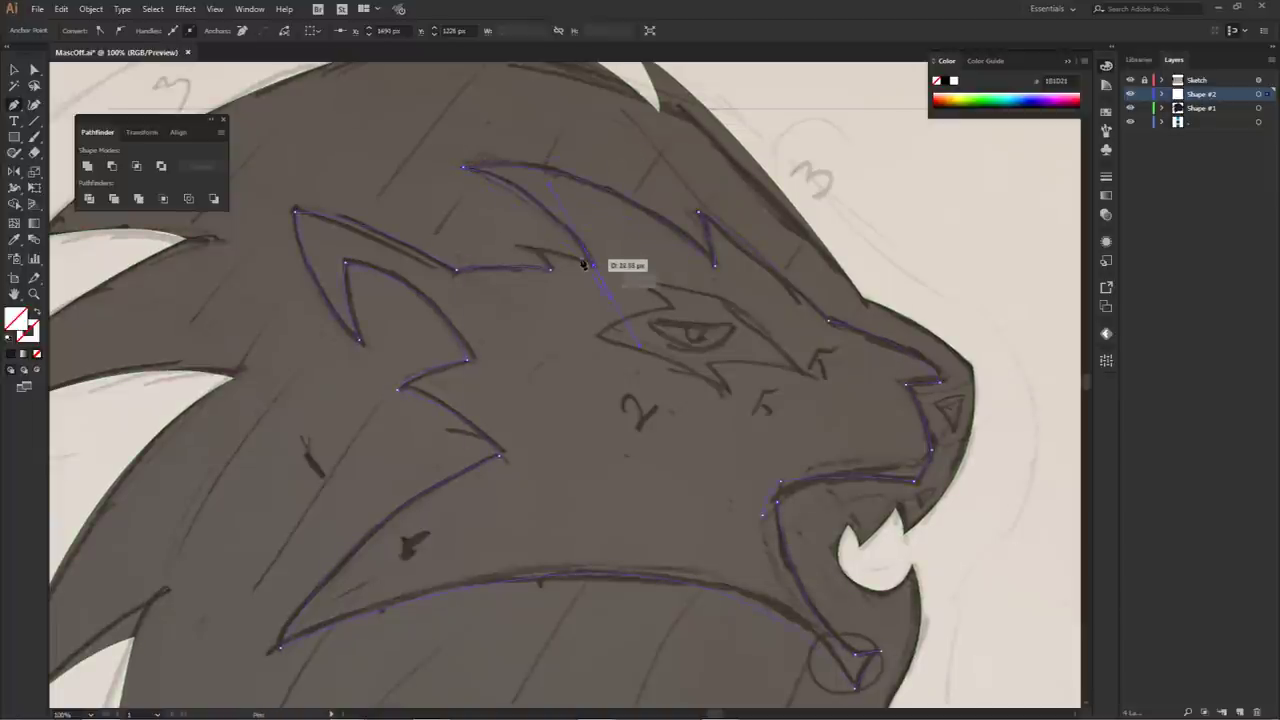
left_click(519, 248)
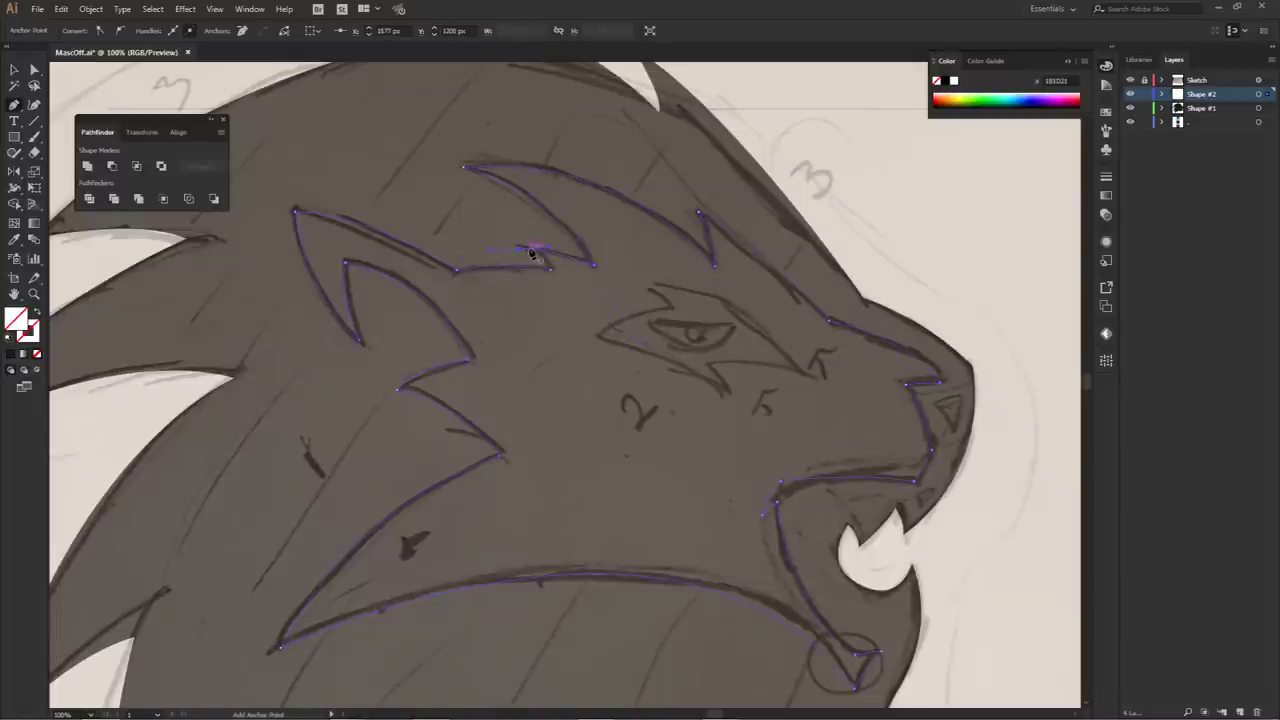
left_click_drag(520, 249, 557, 287)
- Fill the face shape with the dark grey palette swatch and hide the Sketch layer
scroll(557, 287, "down", 3)
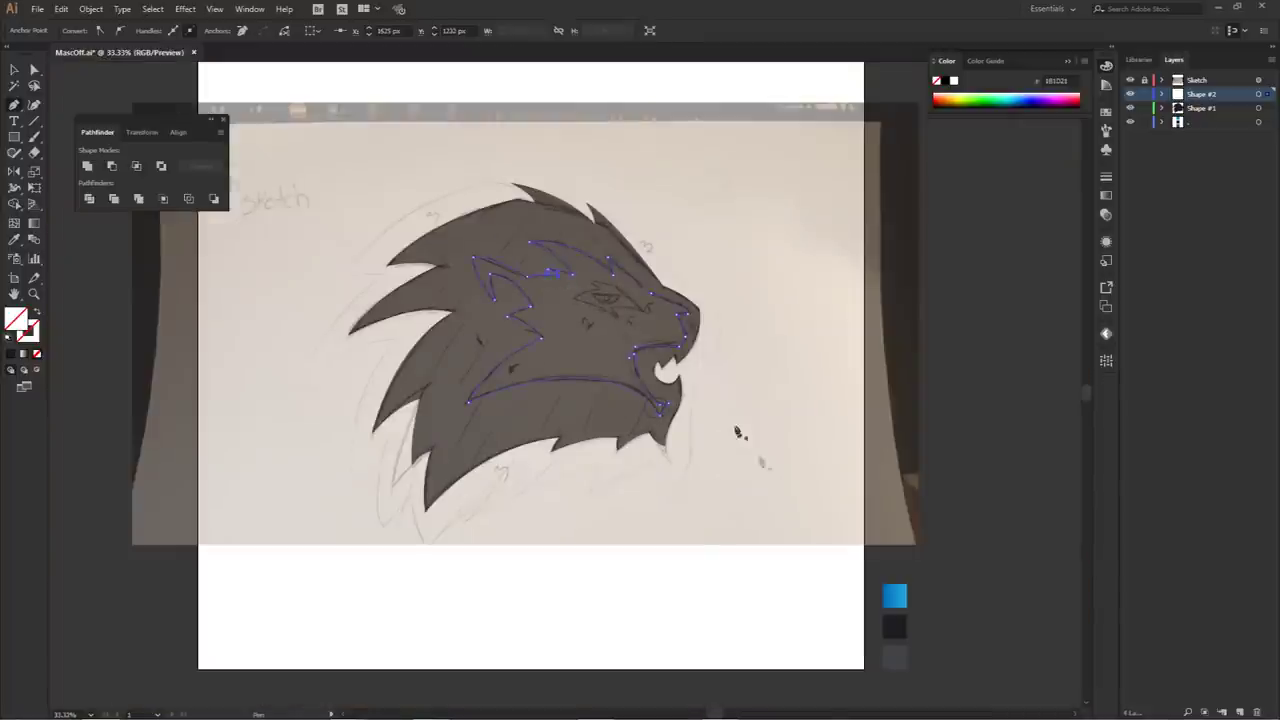
key("i")
left_click(896, 654)
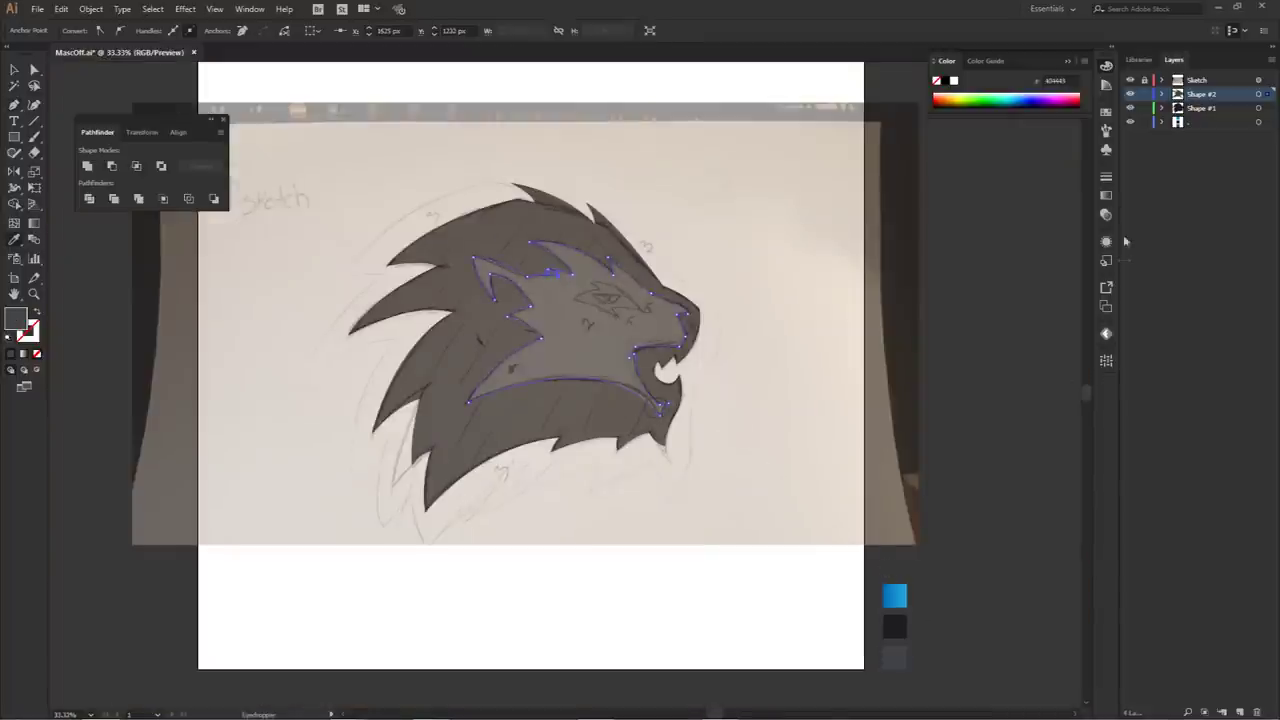
left_click(1130, 80)
key("a")
left_click(772, 193)
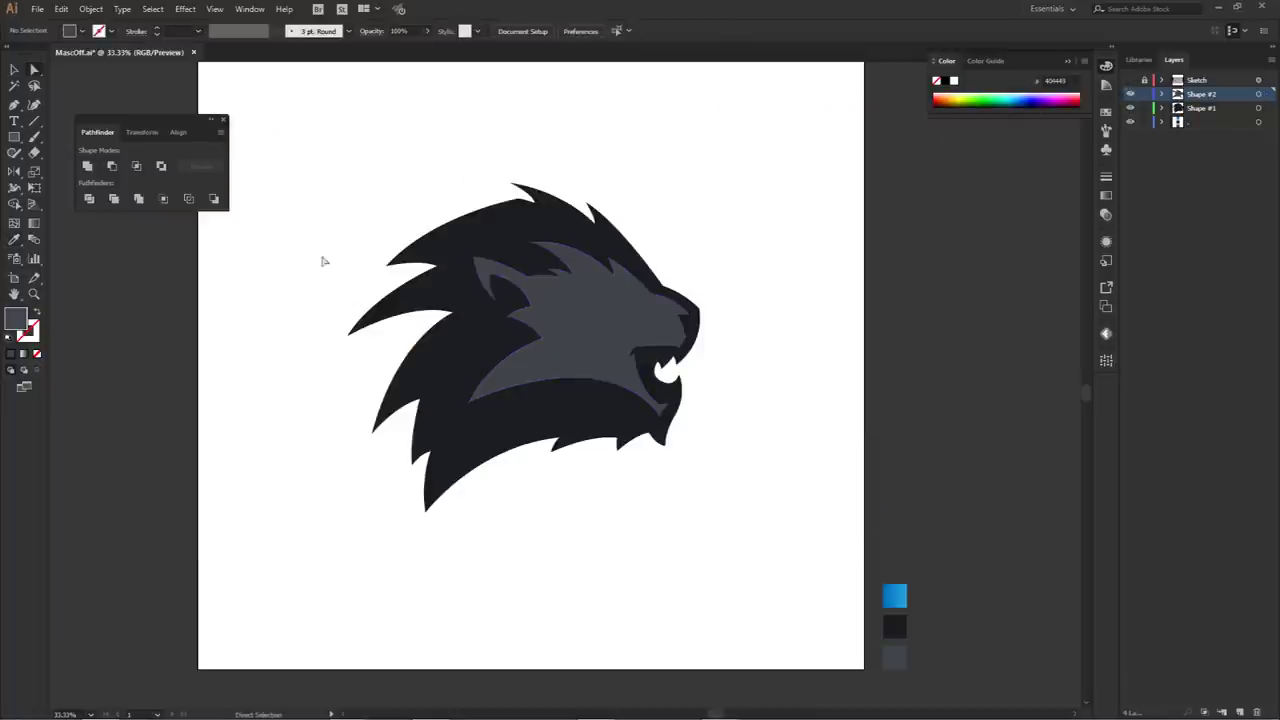
- Refine the curve at the tip of the small spike beneath the forehead tuft
scroll(585, 275, "up", 3, "alt")
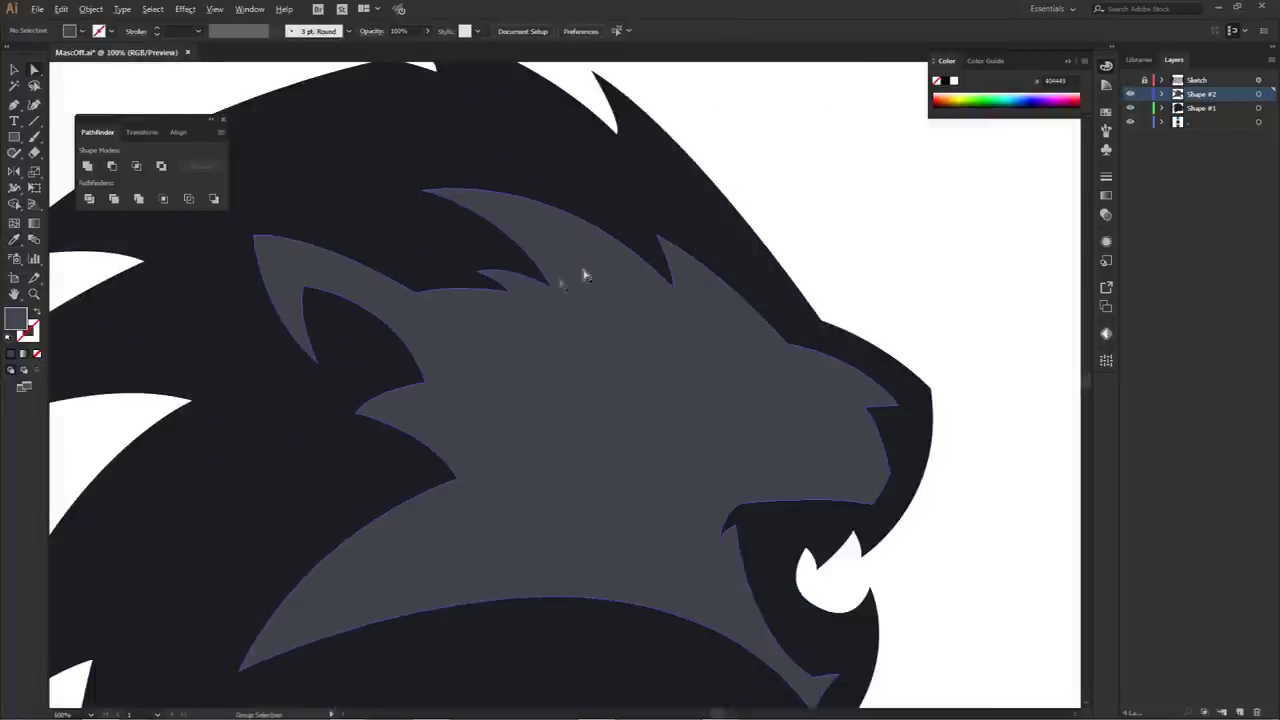
left_click(478, 272)
left_click_drag(516, 267, 517, 270)
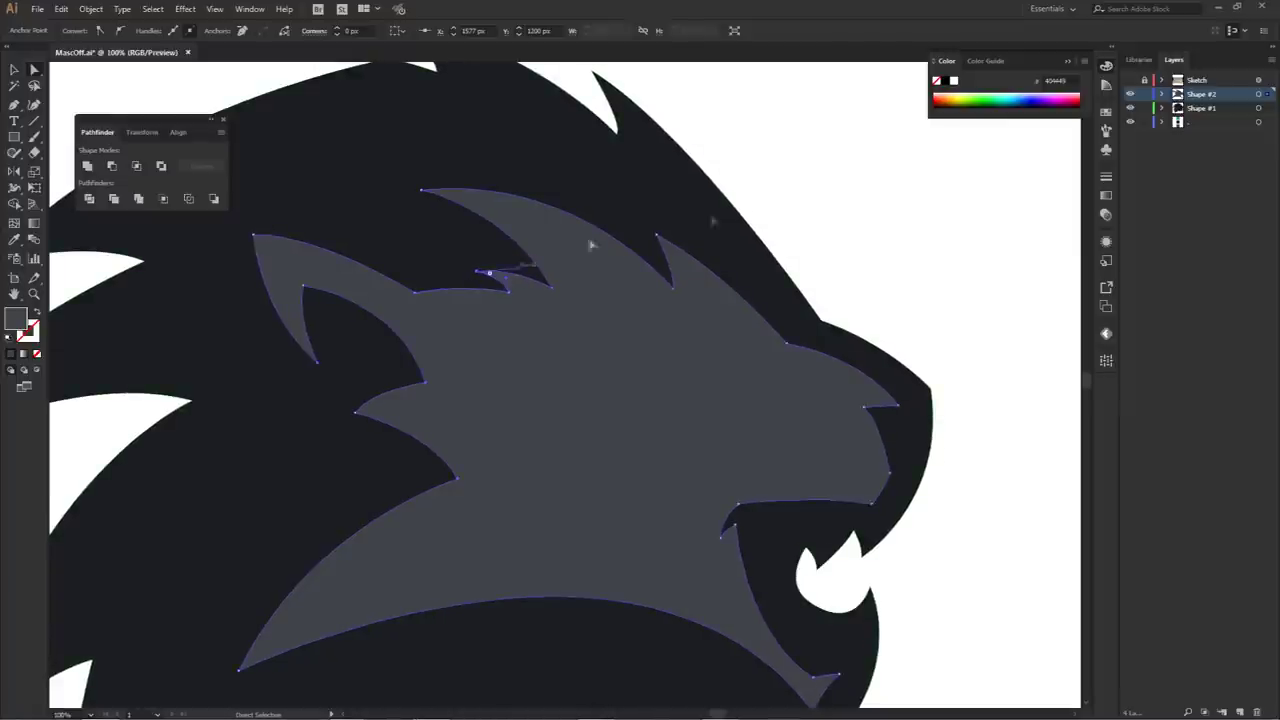
left_click(808, 201)
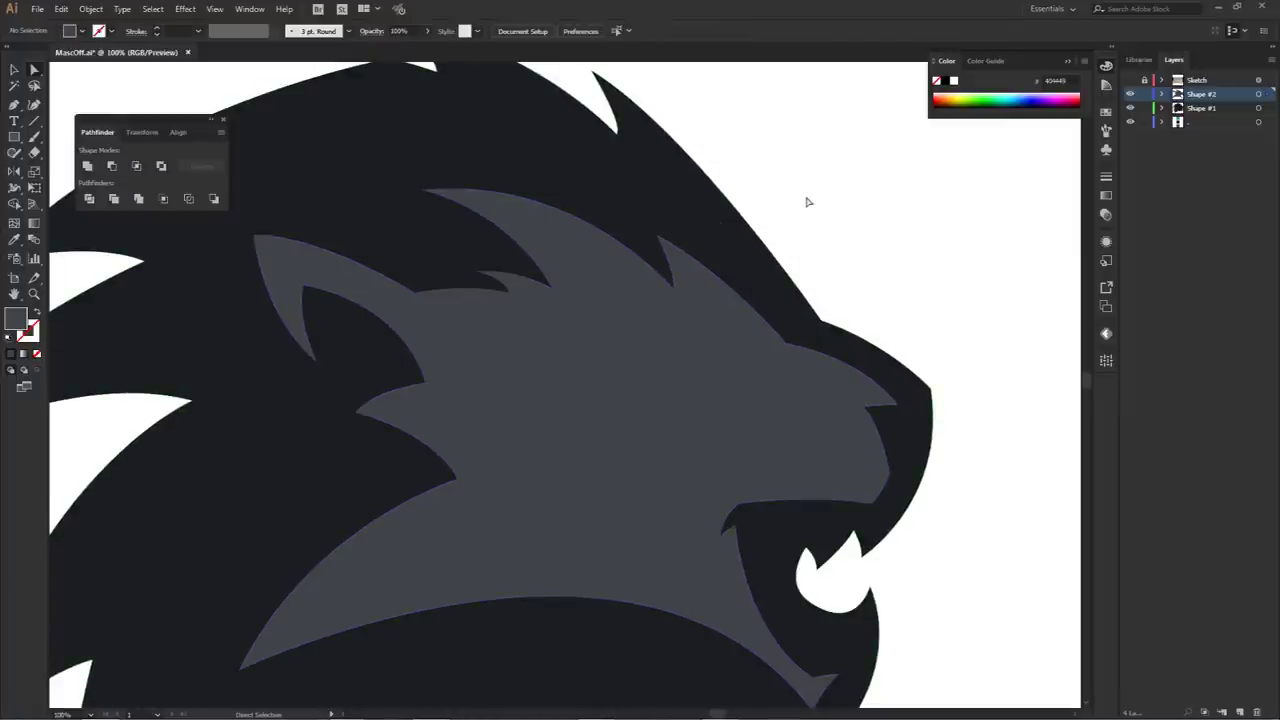
- Extend the face shape's lower rear cheek tip toward the mane edge and adjust its curve handle
scroll(808, 201, "down", 2)
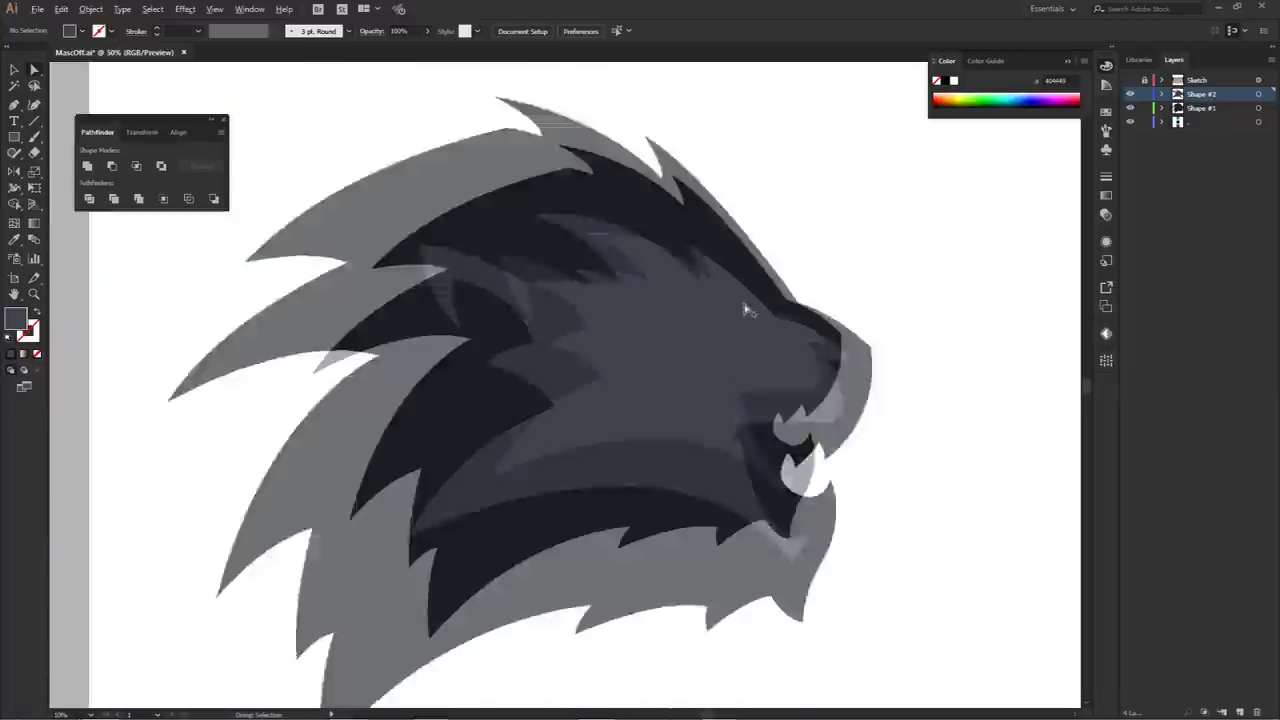
left_click_drag(574, 426, 510, 483)
left_click_drag(548, 408, 567, 367)
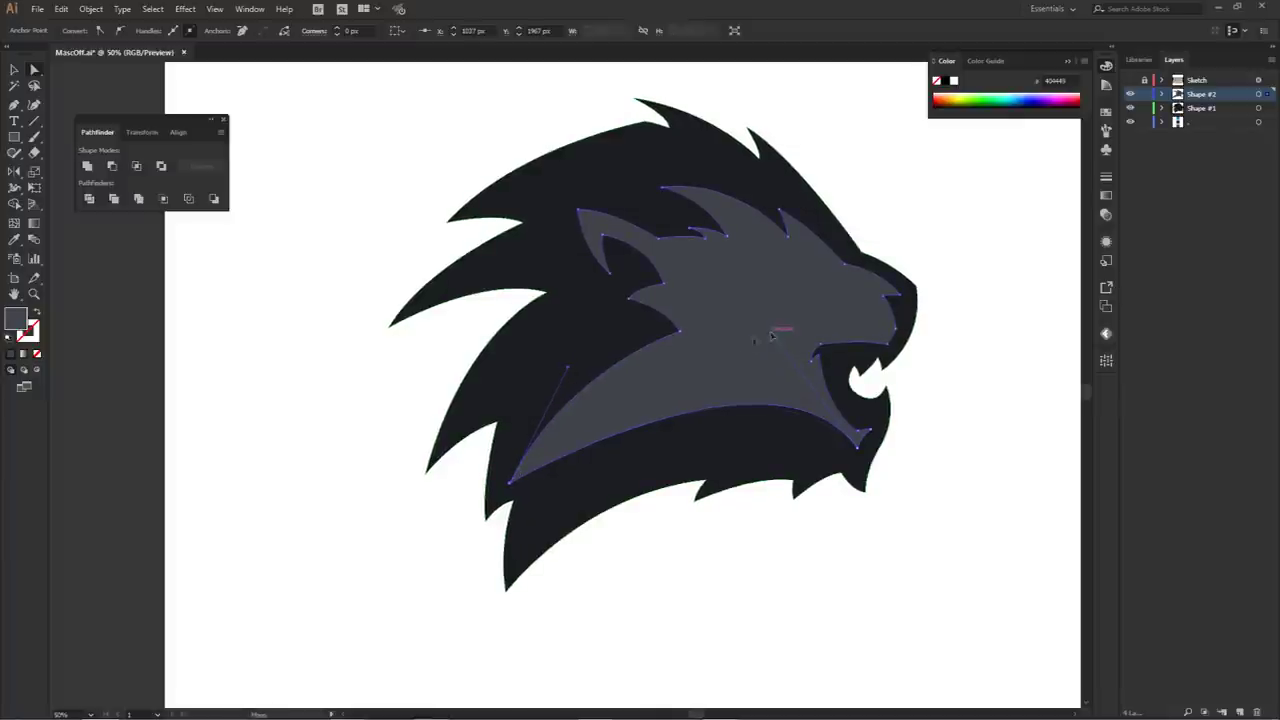
left_click(648, 528)
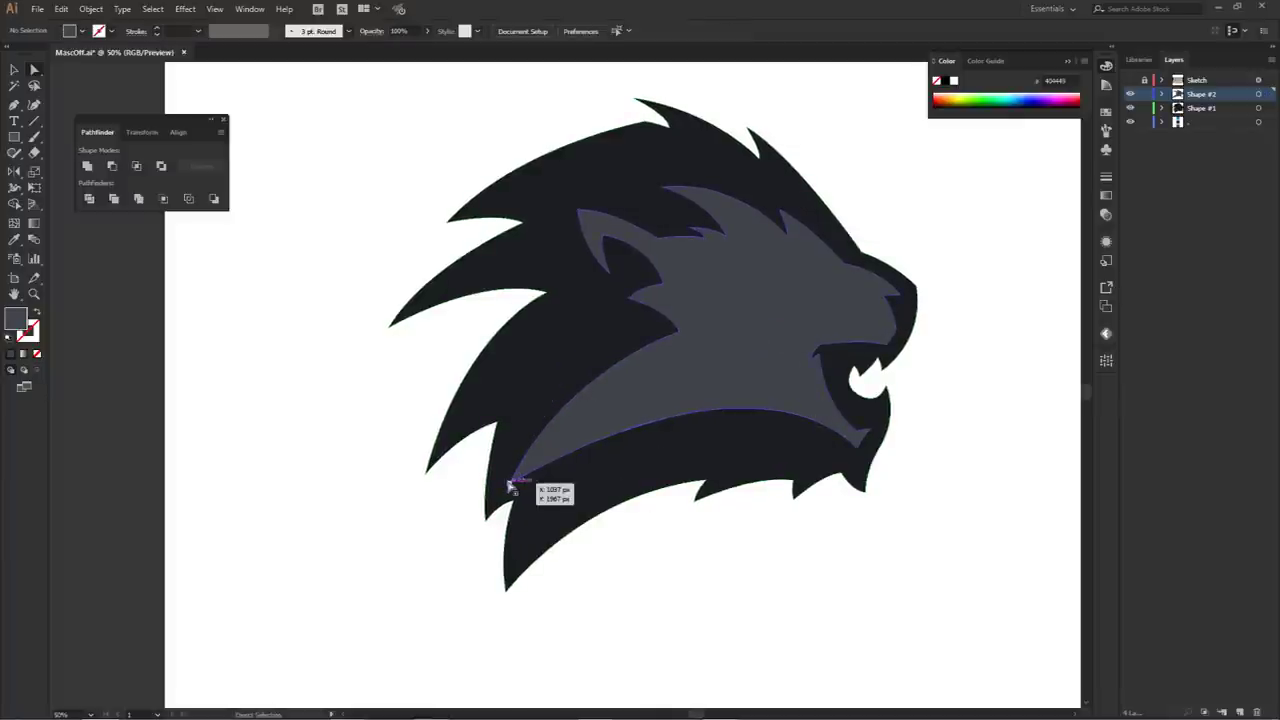
left_click(514, 481)
left_click_drag(514, 503, 503, 482)
mouse_move(568, 361)
left_mouse_down()
mouse_move(578, 357)
mouse_move(554, 380)
left_mouse_up()
left_click(672, 532)
- Move the mane notch nearest the cheek tip on Shape #1 inward, about 34 px across and 22 px up
mouse_move(768, 588)
left_mouse_down()
mouse_move(723, 582)
mouse_move(706, 604)
mouse_move(754, 609)
left_mouse_up()
scroll(545, 488, "up", 1)
left_click(463, 432)
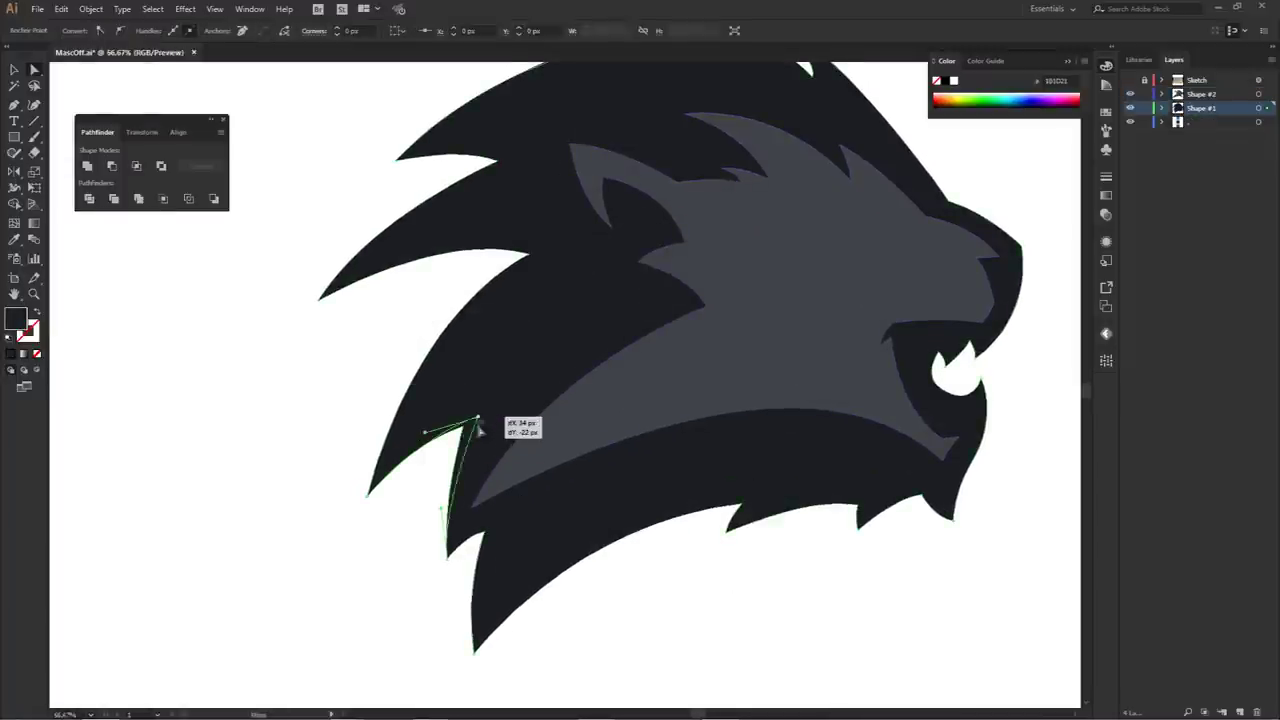
left_click(420, 523)
key("ctrl+0")
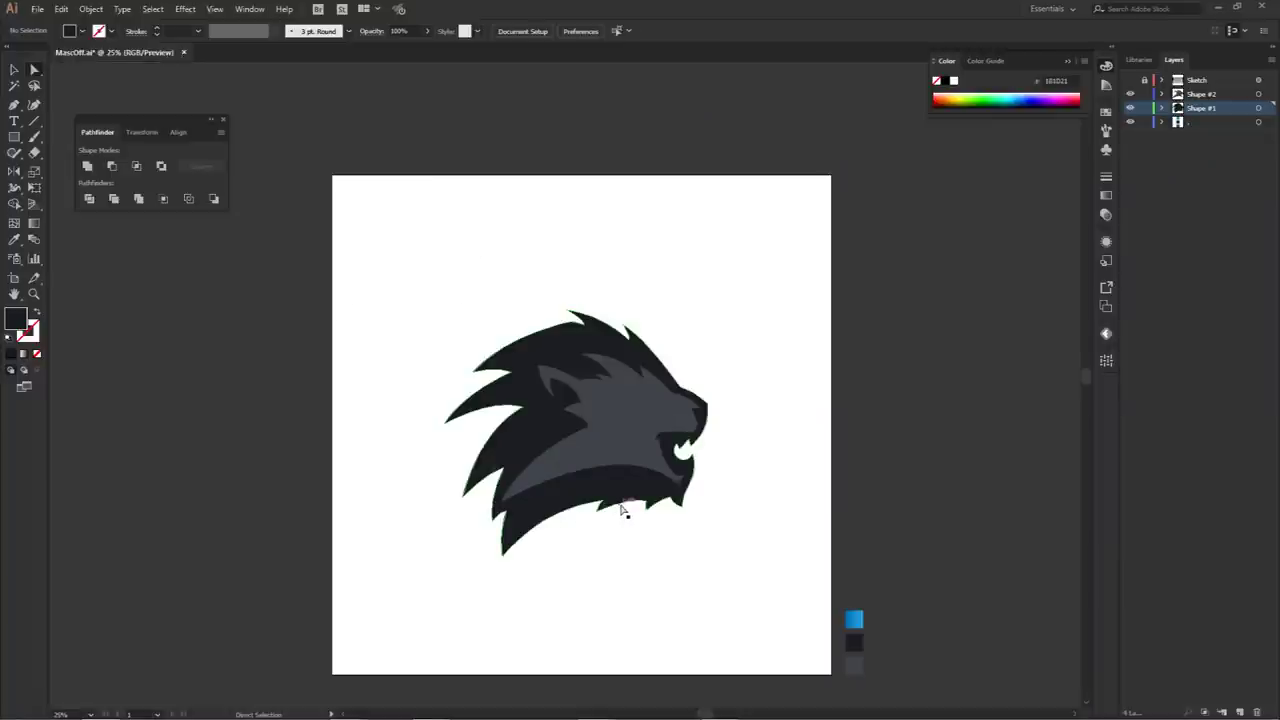
- Pull the face shape's lower rear cheek tip back inward from the mane edge and readjust its curve
scroll(484, 505, "up", 2)
left_click_drag(512, 507, 536, 484)
left_click_drag(586, 380, 585, 391)
left_click(886, 240)
scroll(900, 471, "down", 1)
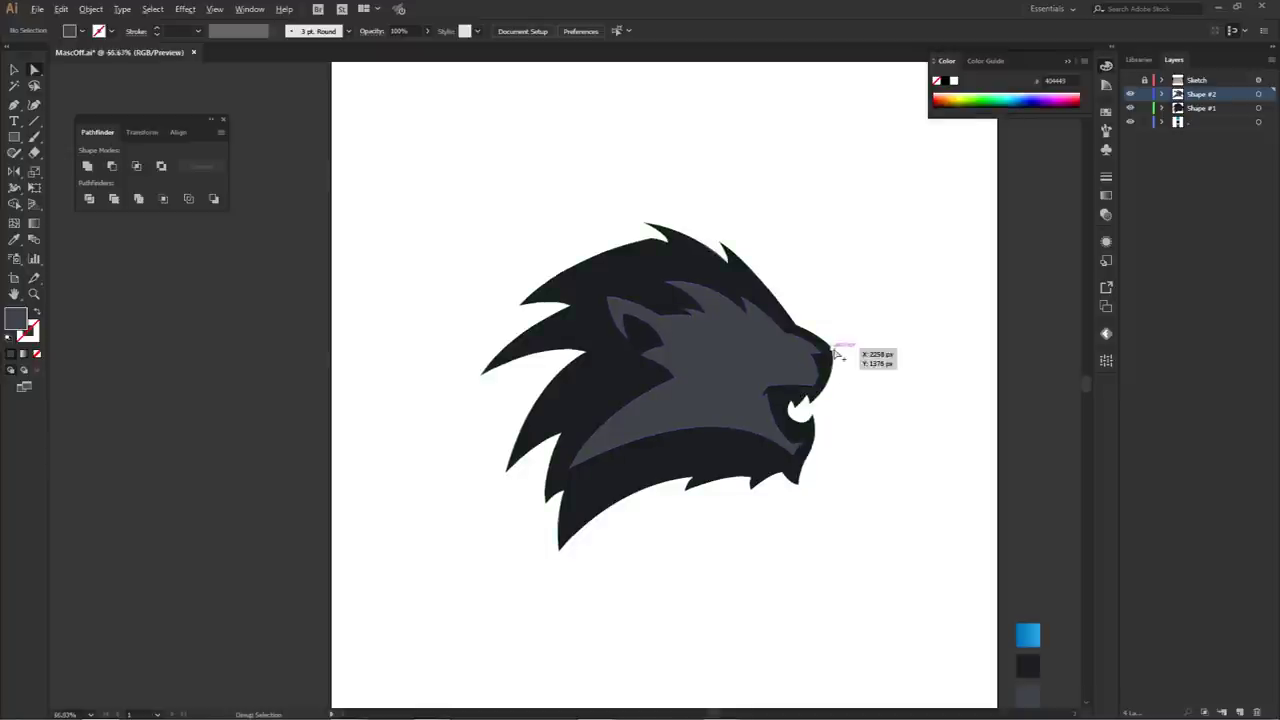
- Reshape the muzzle curve below the nose notch by adjusting the notch point's handle
scroll(800, 362, "up", 3)
left_click(797, 357)
left_click_drag(797, 360, 811, 380)
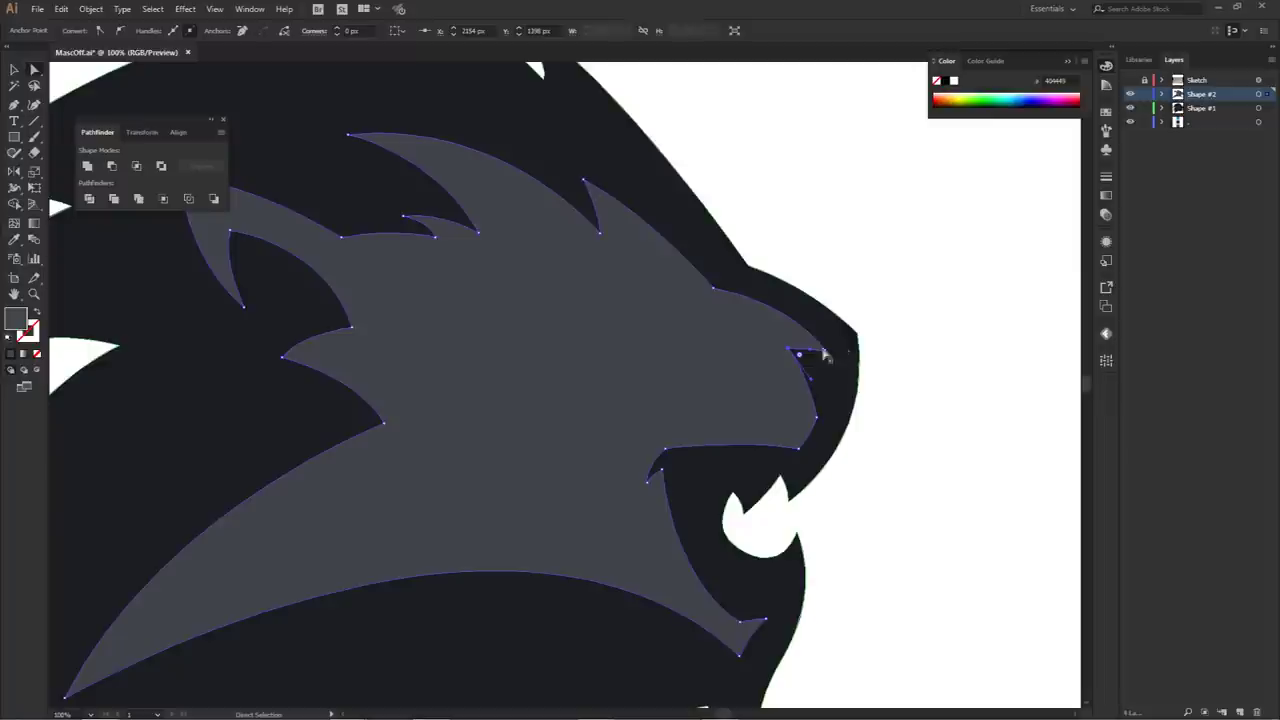
left_click(904, 348)
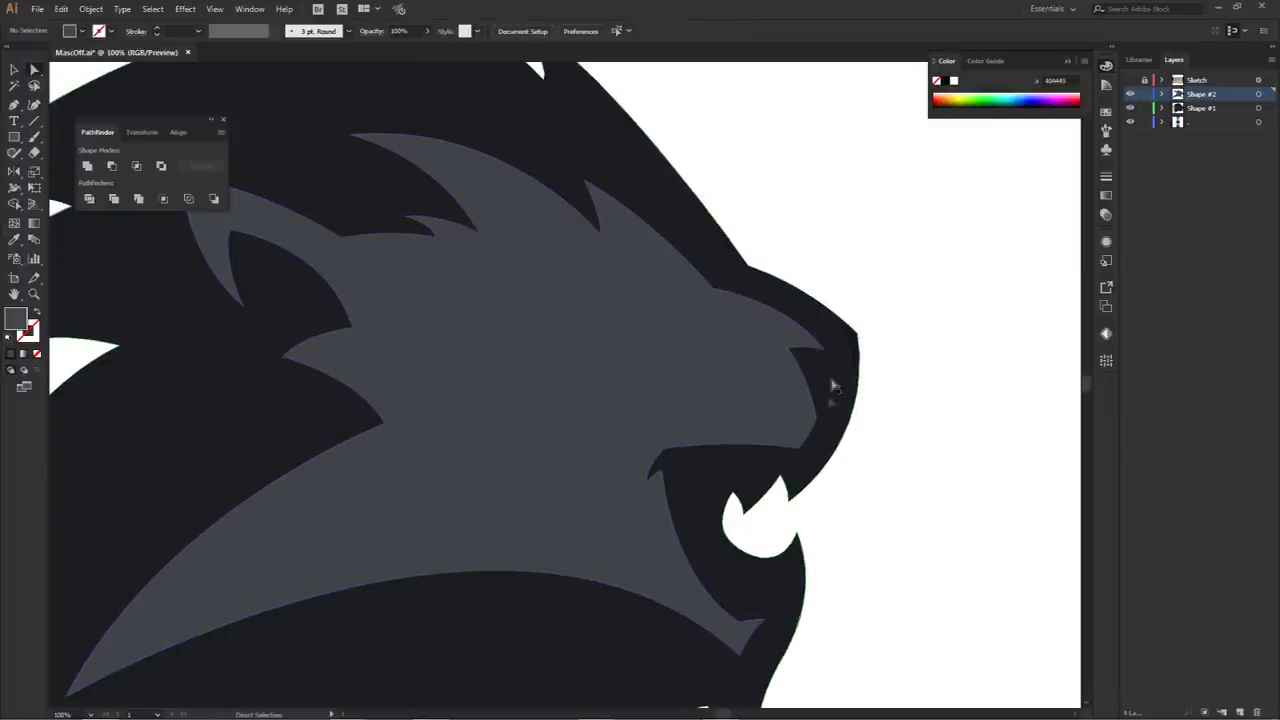
scroll(902, 401, "down", 3)
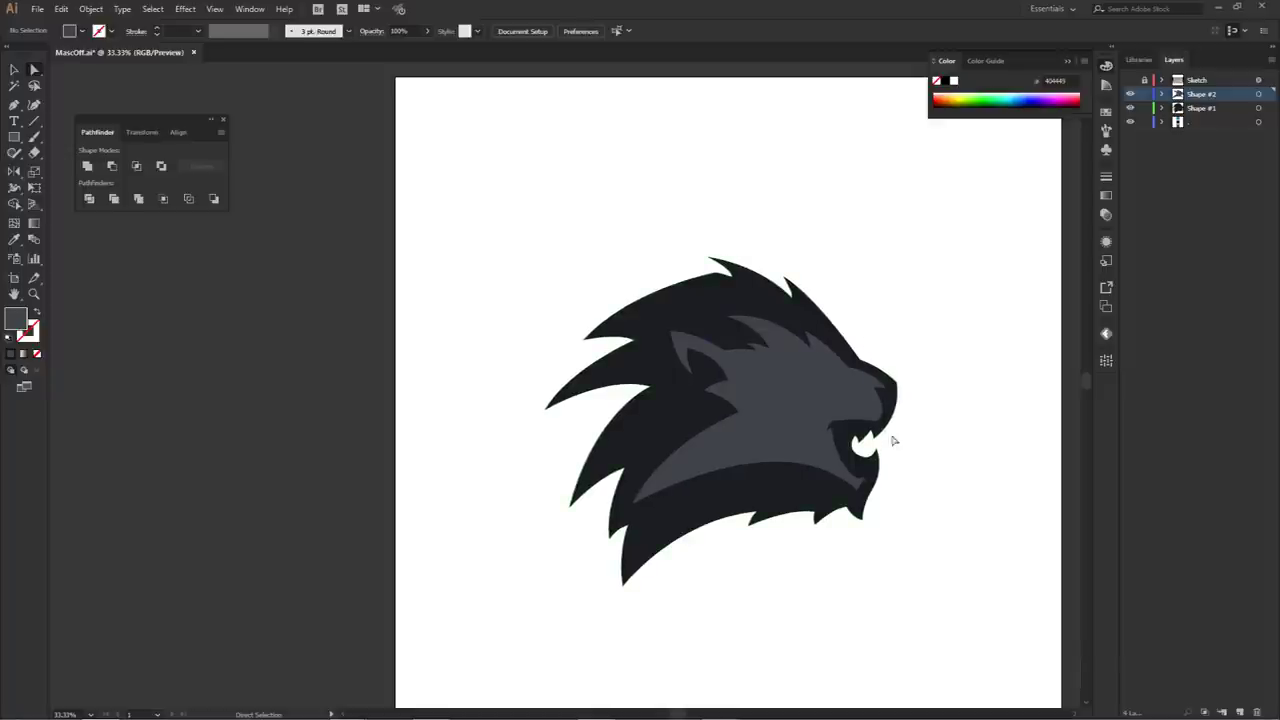
- Move the face shape's front muzzle point outward, closer to the silhouette edge below the nose
scroll(885, 433, "up", 2)
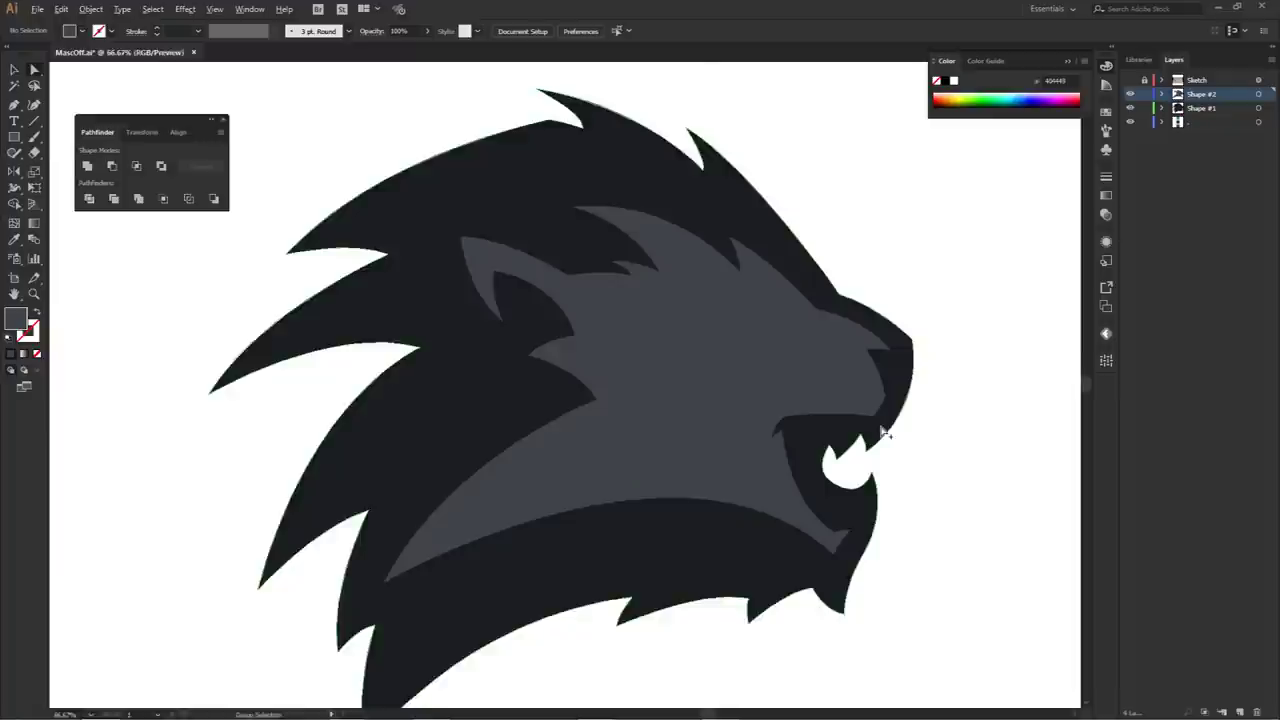
scroll(885, 433, "up", 1)
left_click(887, 381)
mouse_move(888, 381)
left_mouse_down()
mouse_move(895, 373)
mouse_move(897, 391)
left_mouse_up()
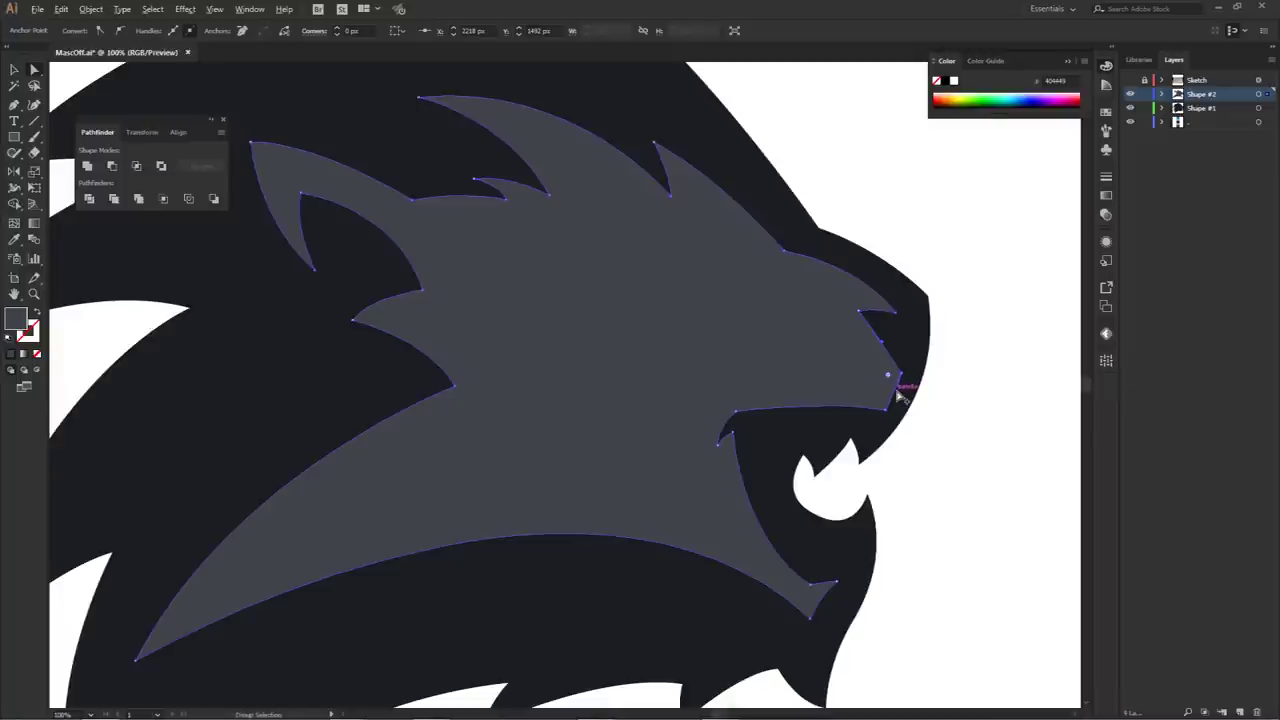
scroll(897, 396, "up", 2)
left_click(982, 388)
scroll(983, 393, "down", 1)
scroll(984, 394, "down", 2)
left_click_drag(978, 450, 927, 407)
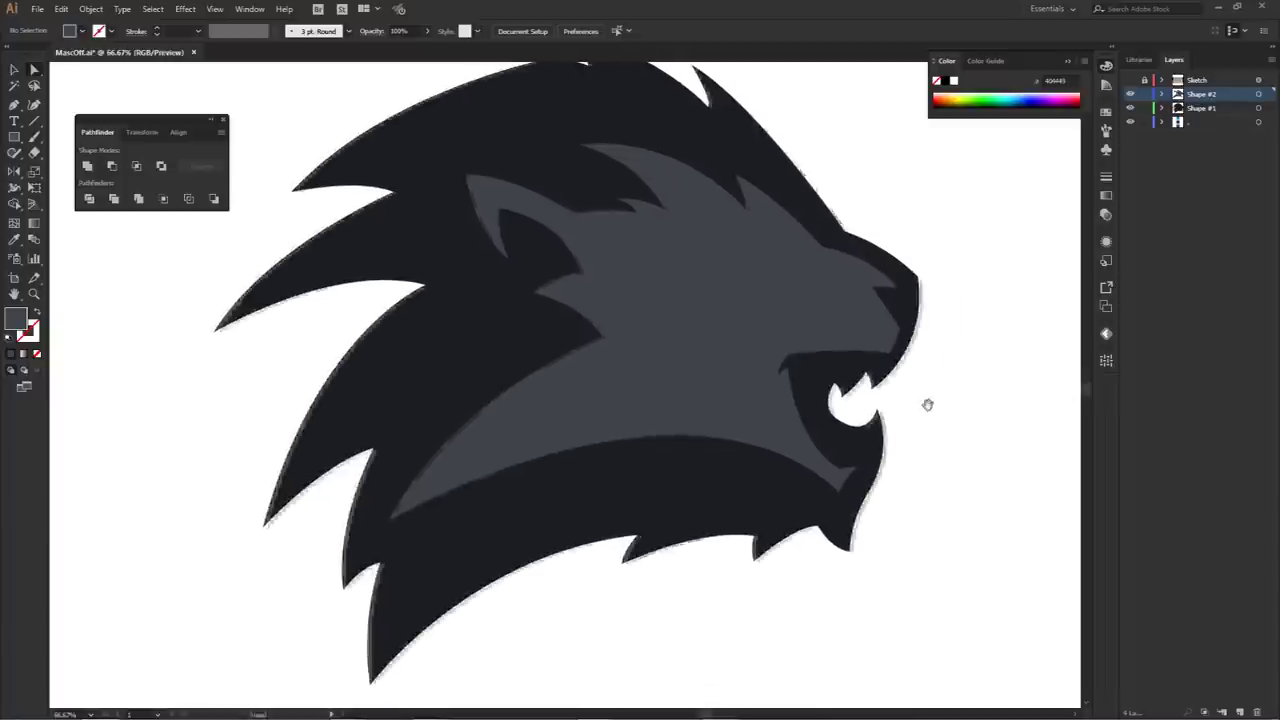
left_click(466, 366)
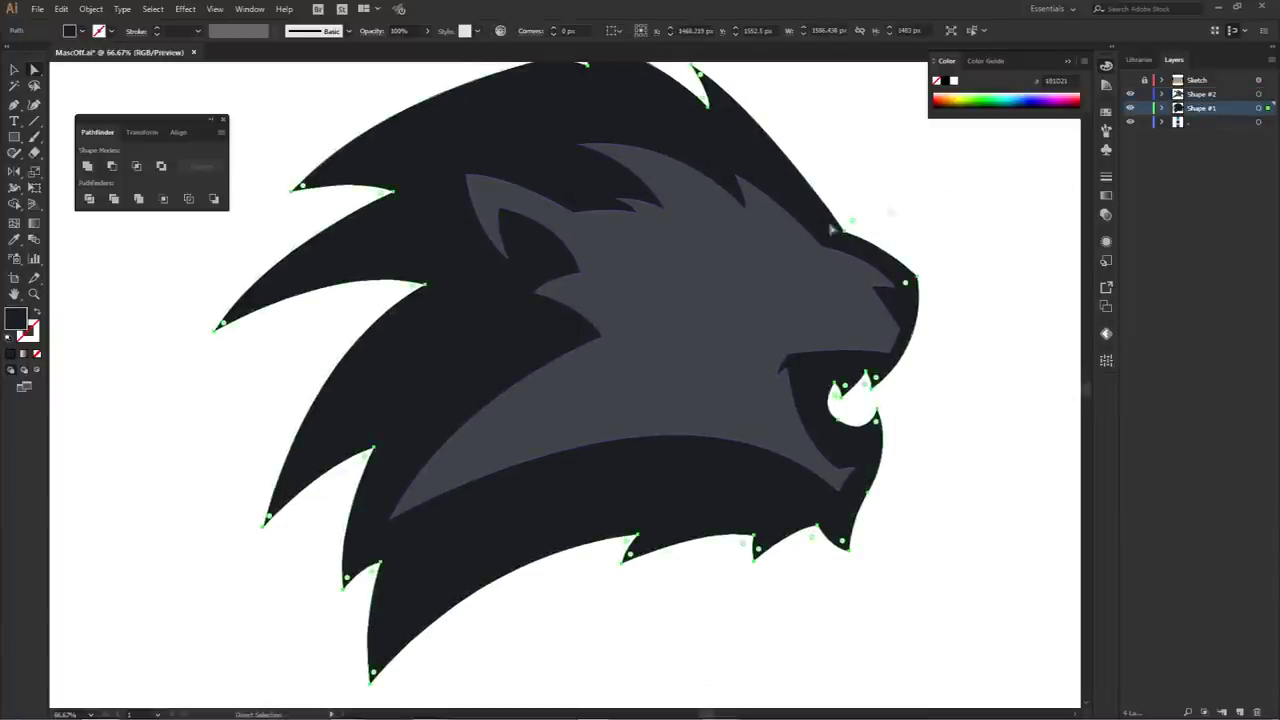
left_click(731, 274)
scroll(869, 198, "down", 2)
left_click(867, 206)
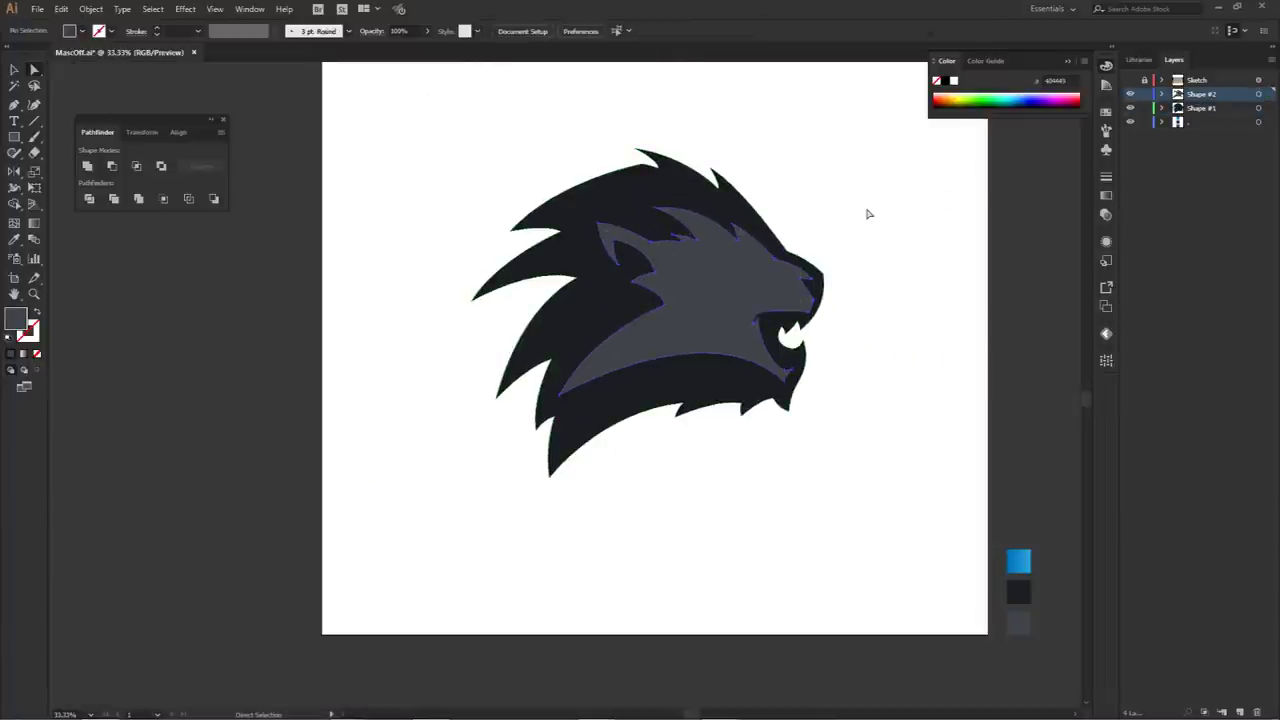
- Create a new layer named Shape #3 directly below Shape #1
left_click(1202, 121)
left_click(1242, 709)
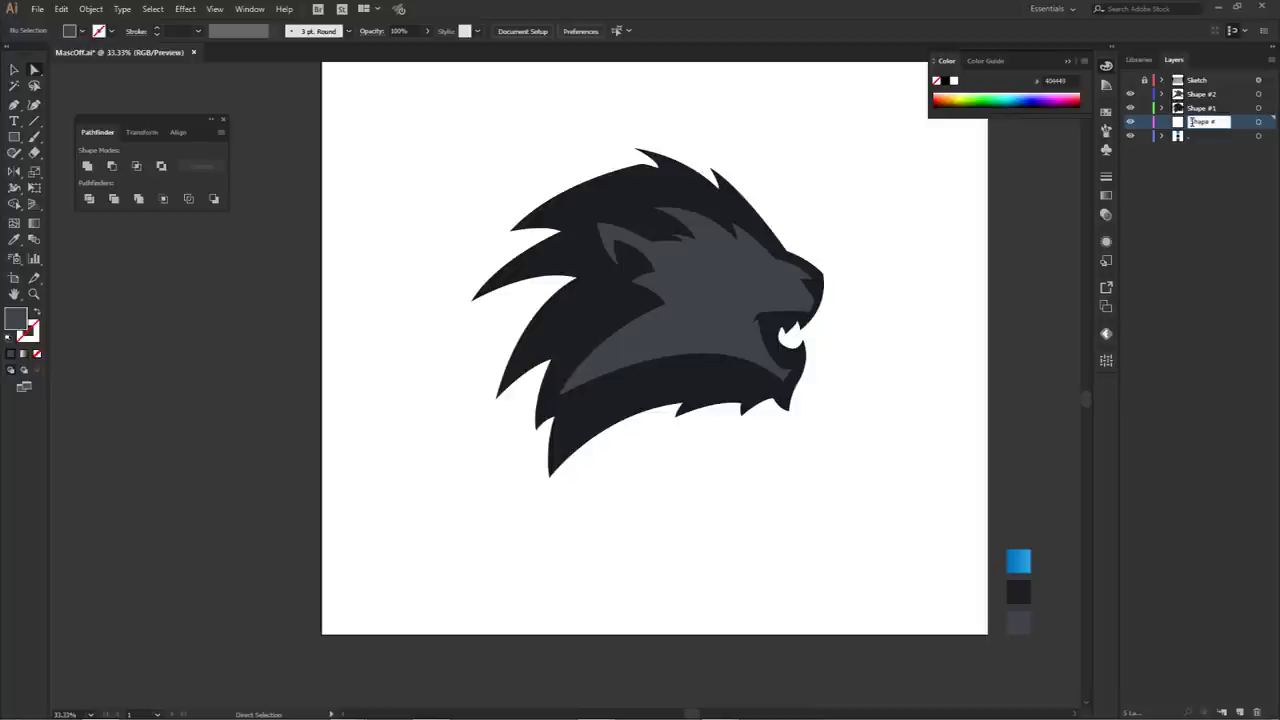
key("p")
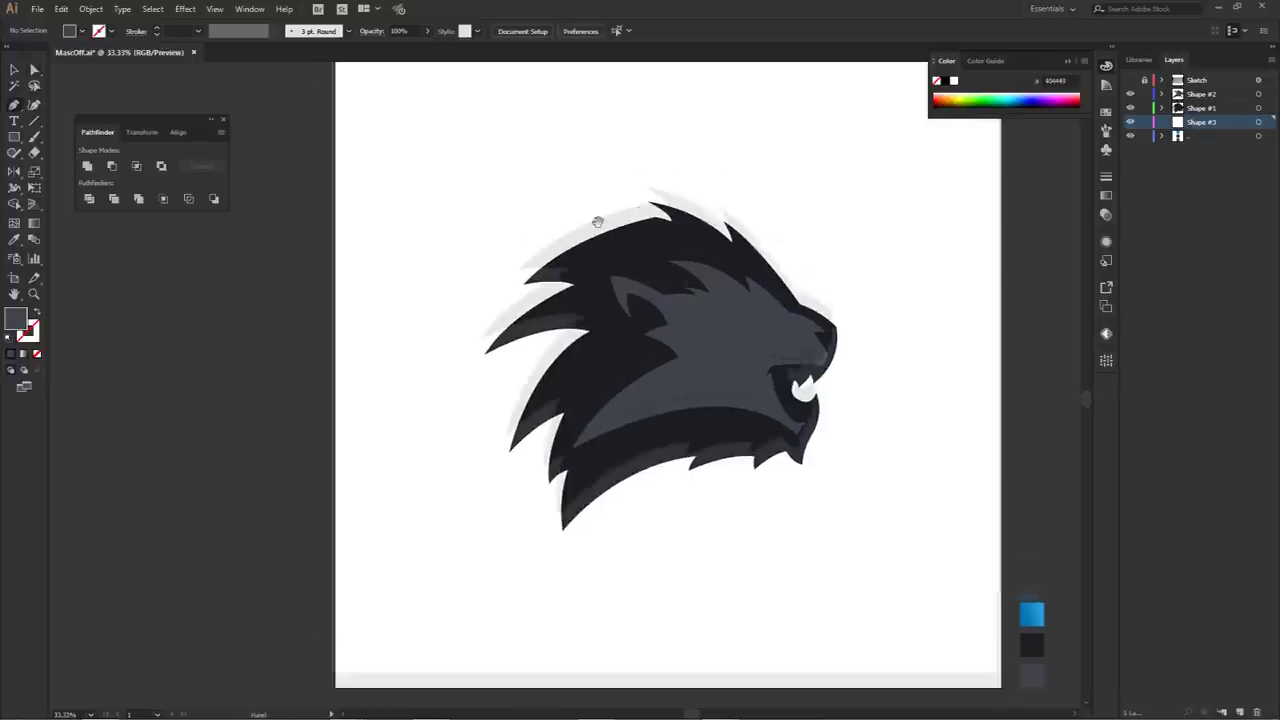
- Give the Shape #1 head silhouette a linear gradient stroke running from magenta to green
left_click(1203, 110)
key("a")
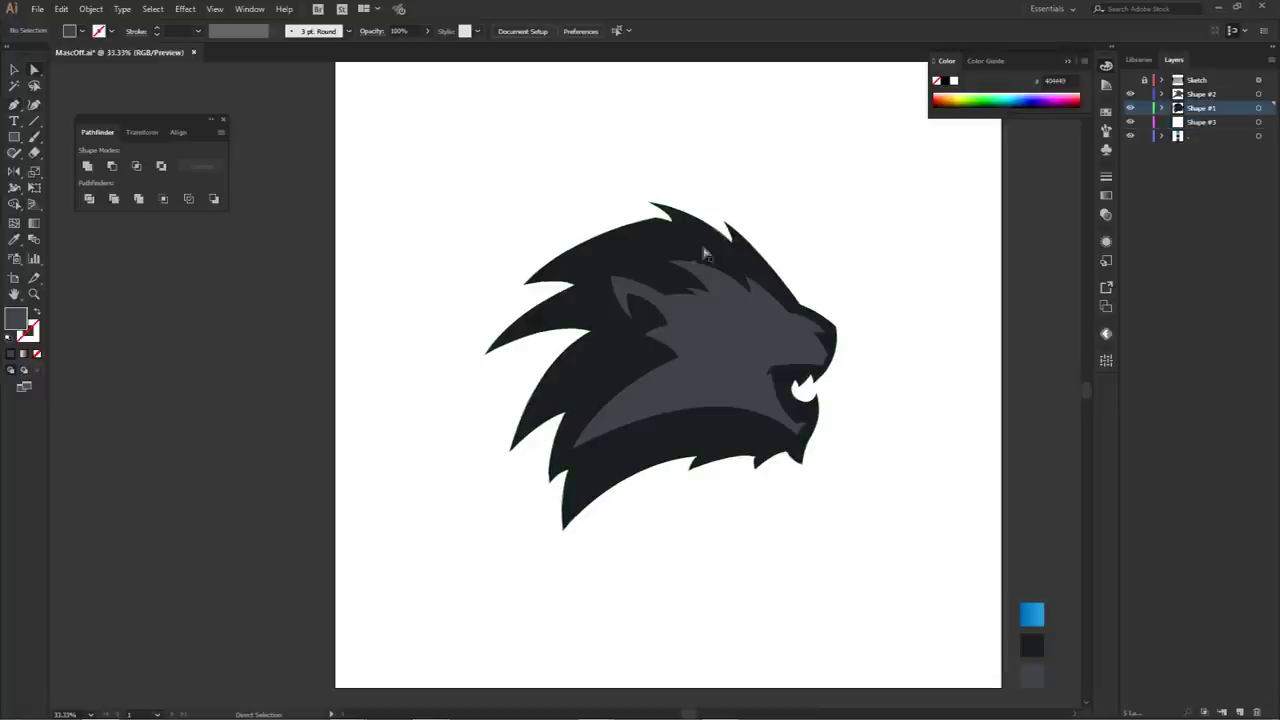
left_click(642, 259)
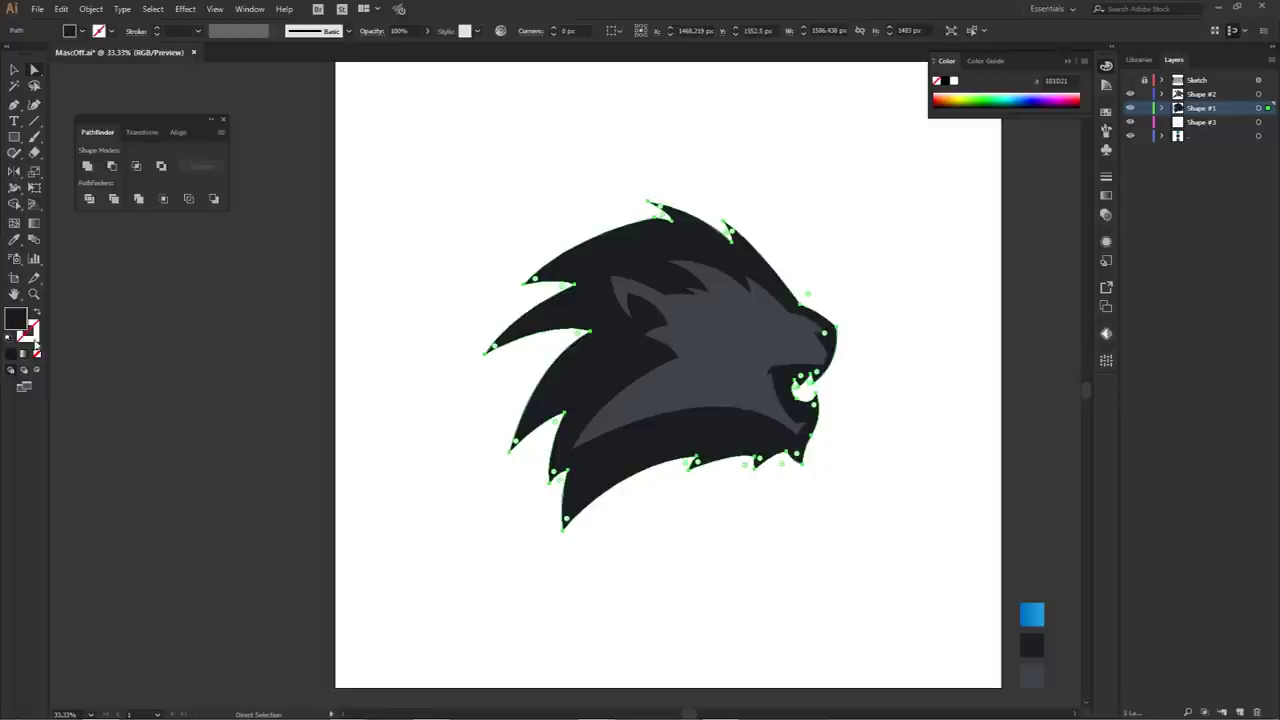
left_click(23, 354)
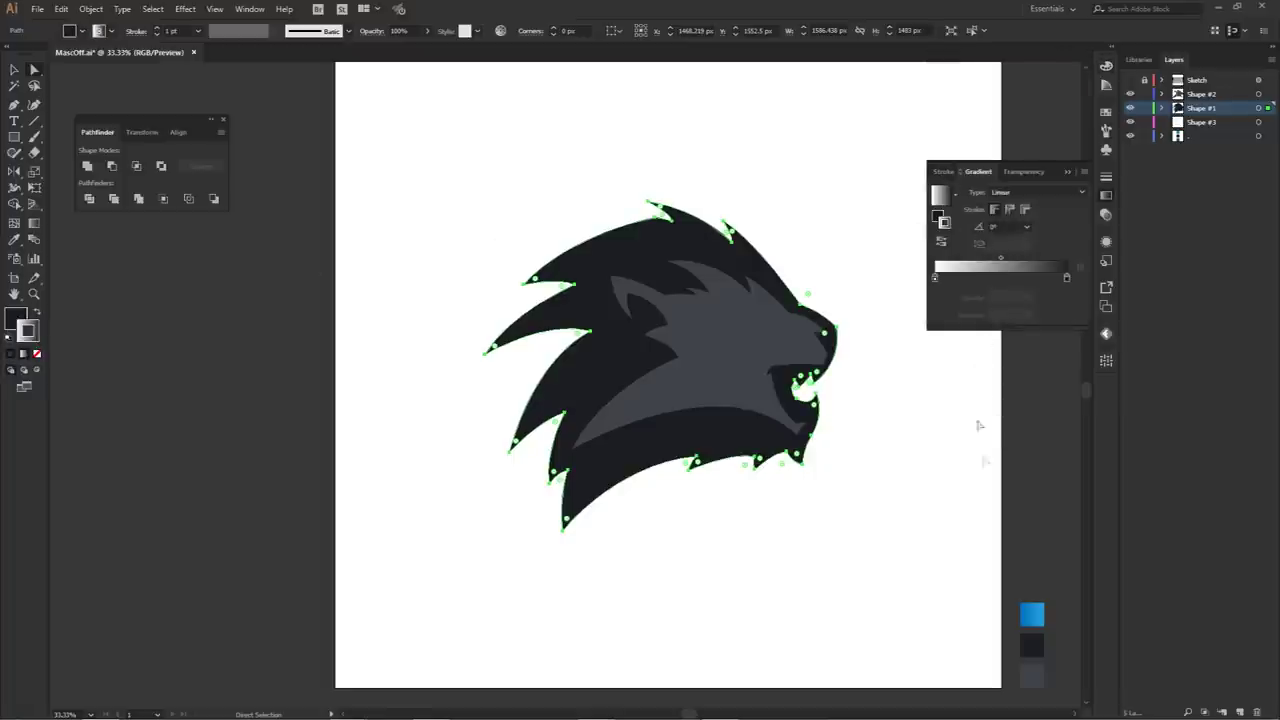
double_click(935, 279)
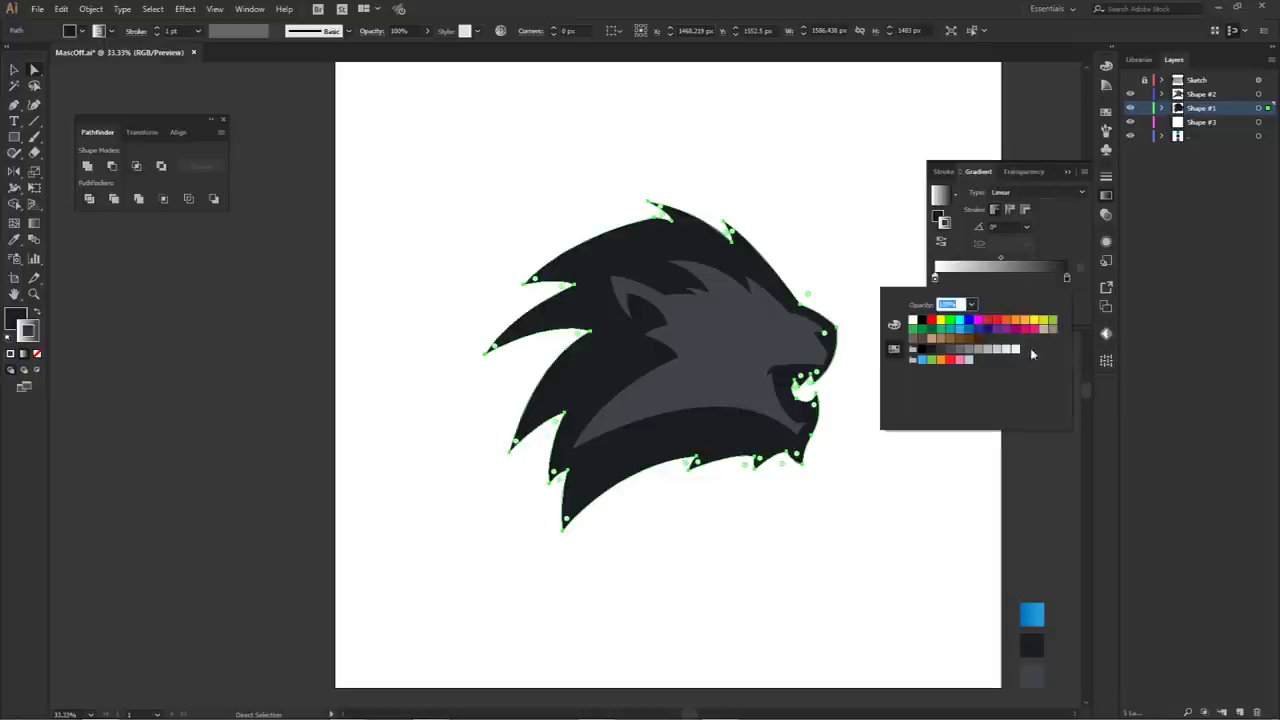
left_click(1017, 330)
left_click(1067, 277)
double_click(1067, 277)
left_click(1054, 318)
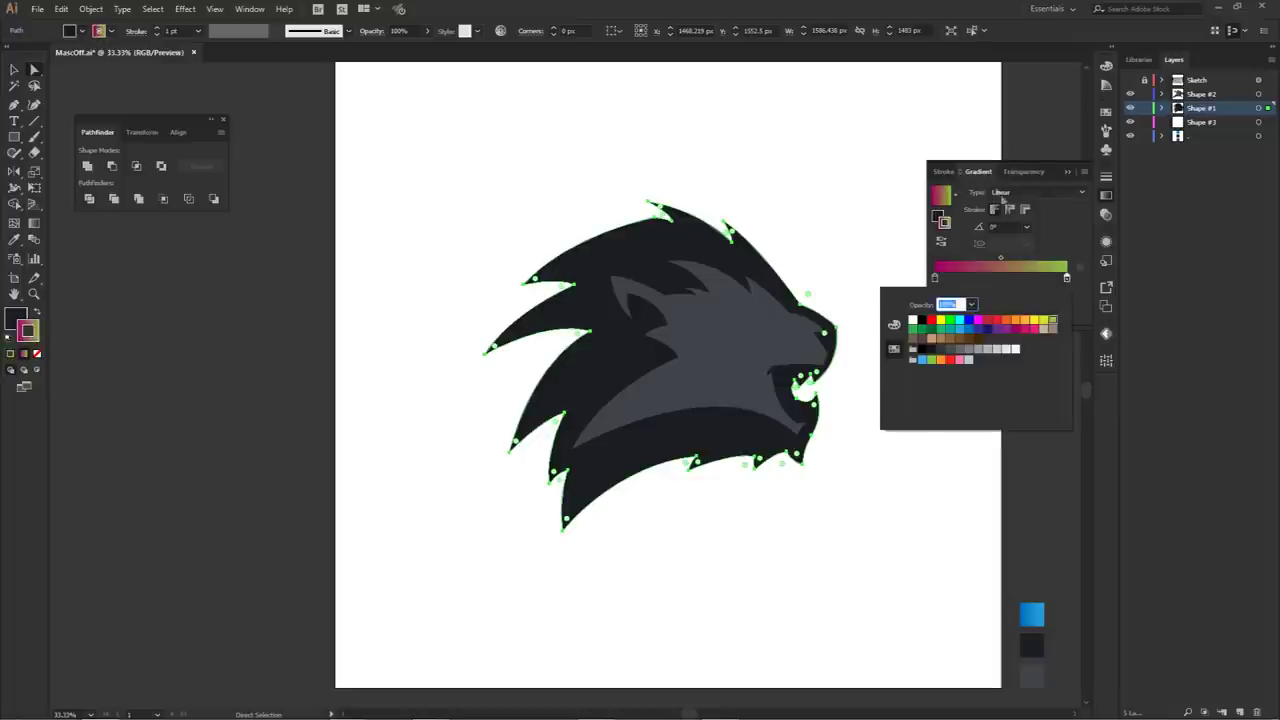
- Set the head silhouette's gradient stroke weight to 44 pt
left_click(944, 172)
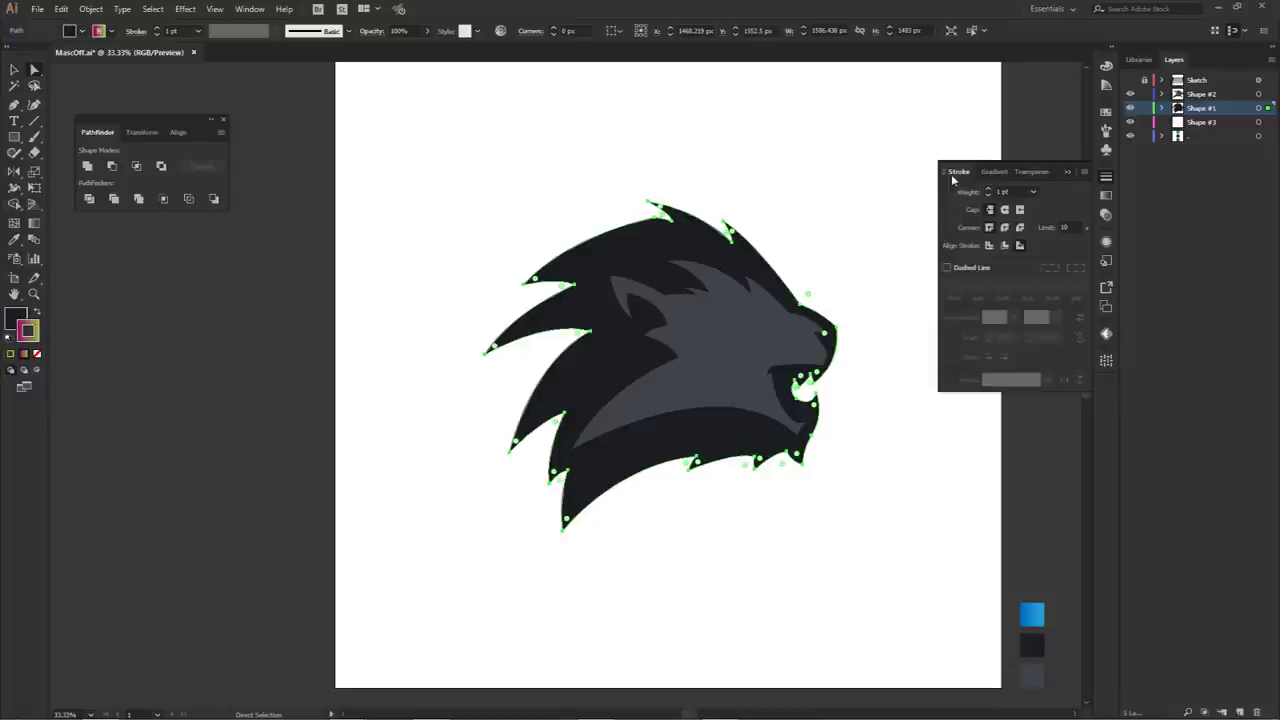
left_click(988, 189)
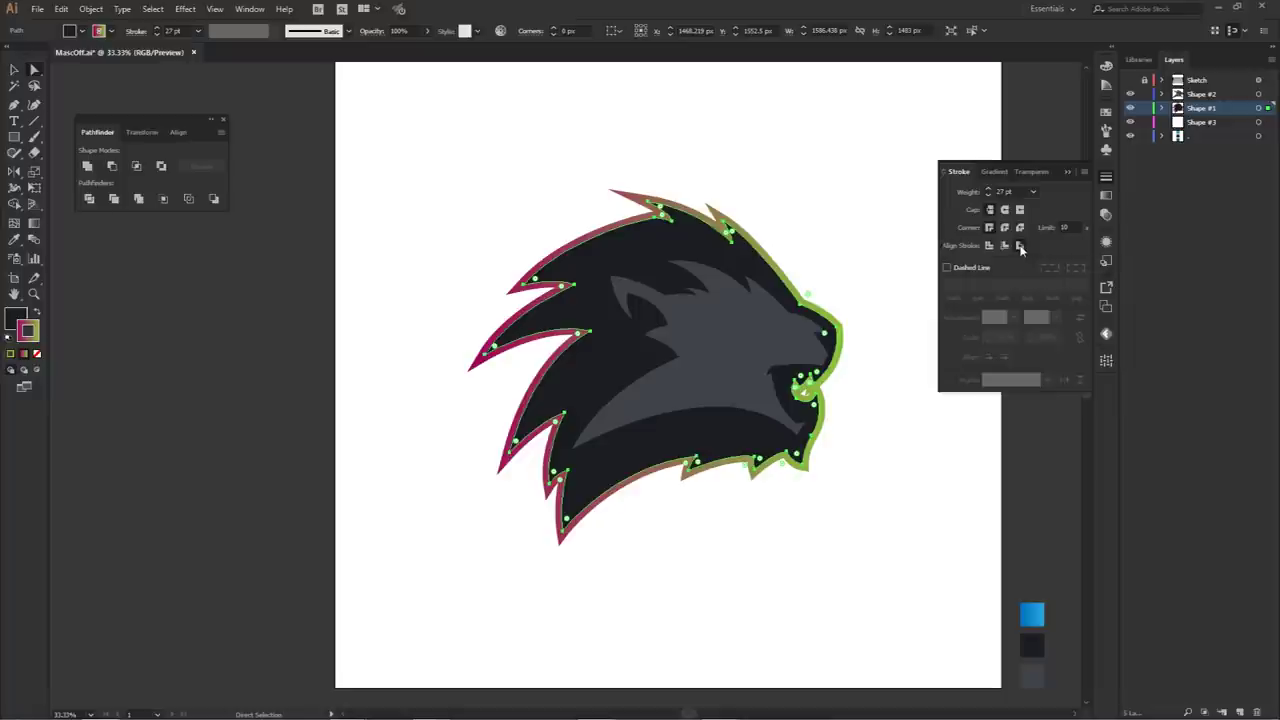
left_click_drag(989, 193, 989, 193)
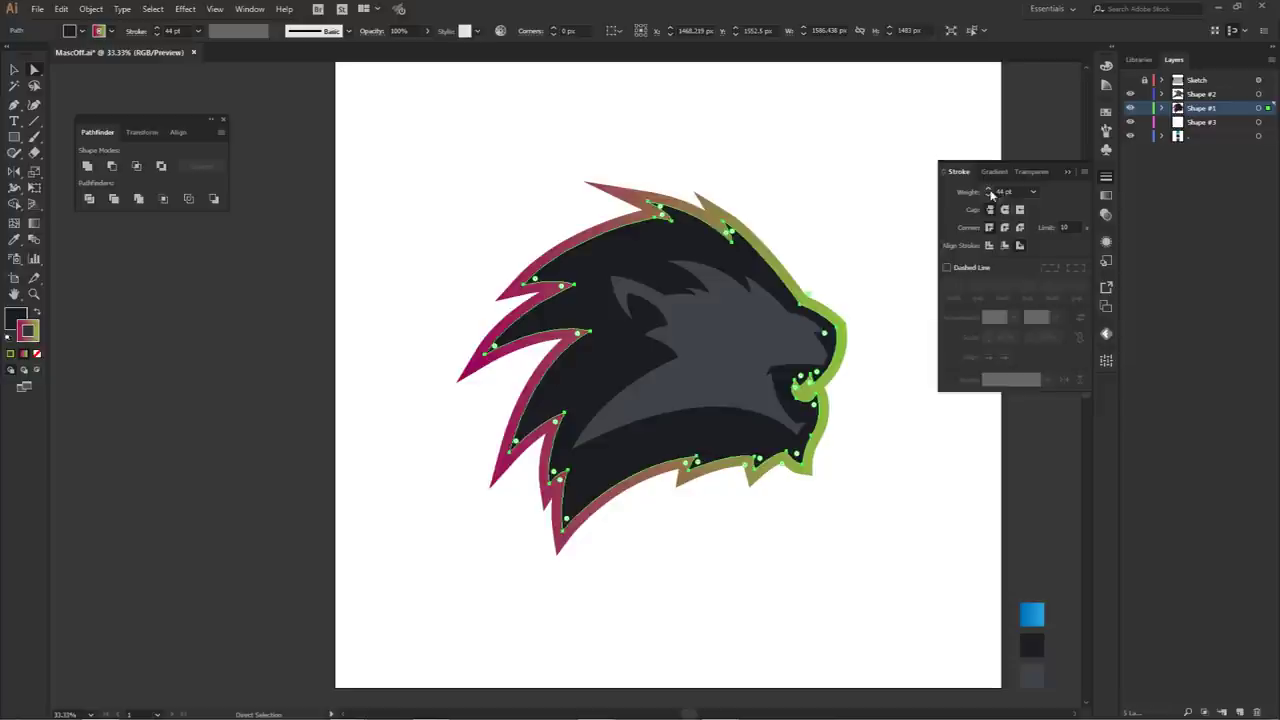
left_click(896, 196)
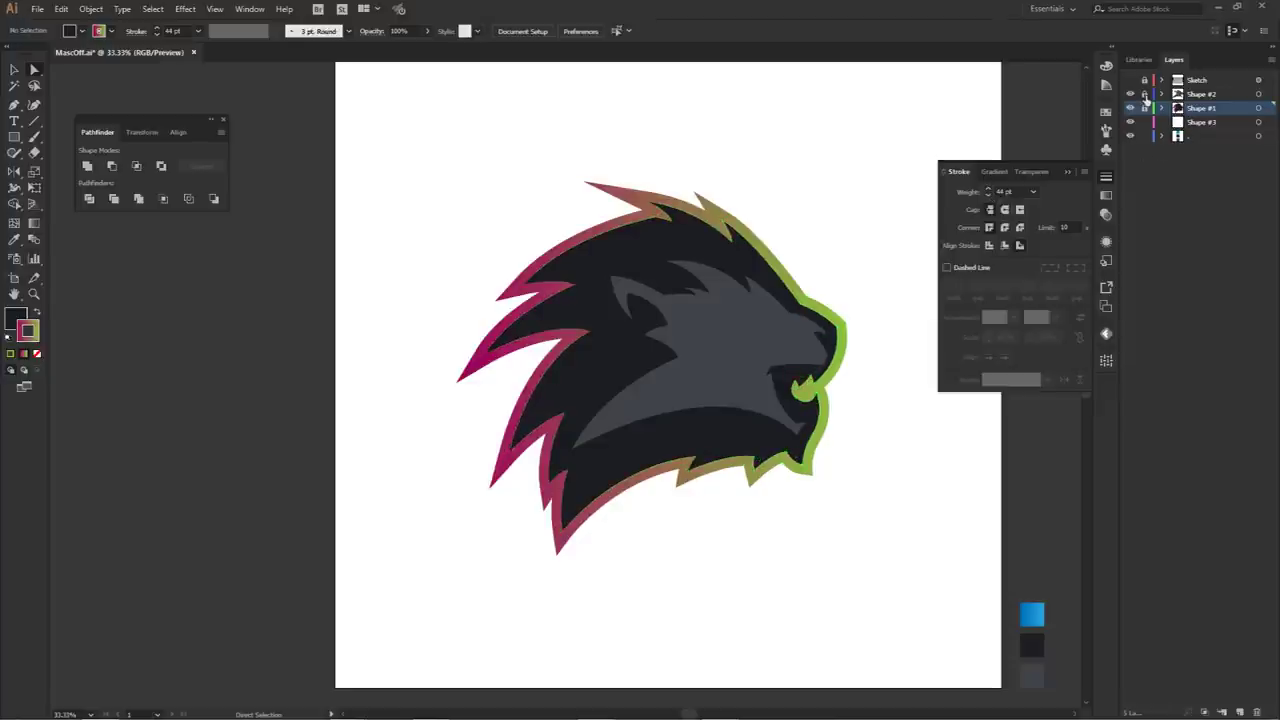
- Start the outer outline on the Shape #3 layer with the Pen tool, unfilled, from the upper mane notch to the first back spike's tip
left_click(1207, 124)
key("p")
scroll(508, 232, "up", 3)
left_click_drag(790, 204, 594, 135)
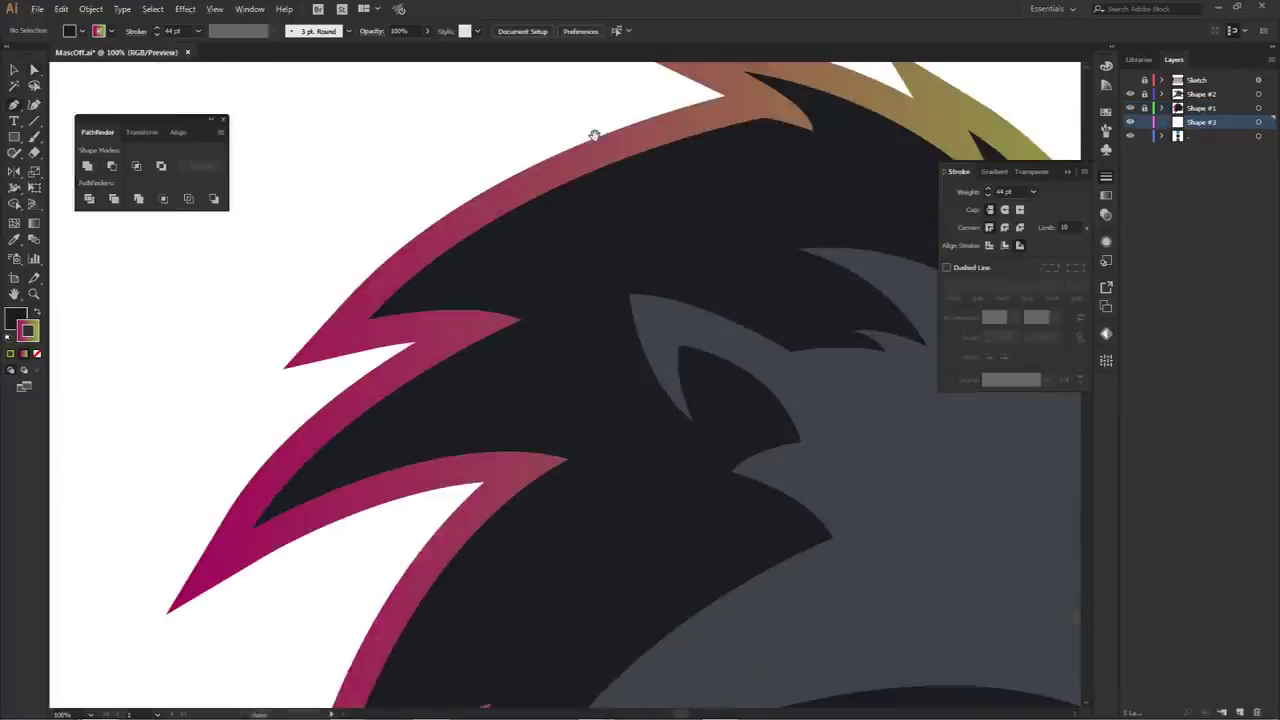
left_click(724, 98)
left_click_drag(321, 351, 381, 378)
left_click(37, 354)
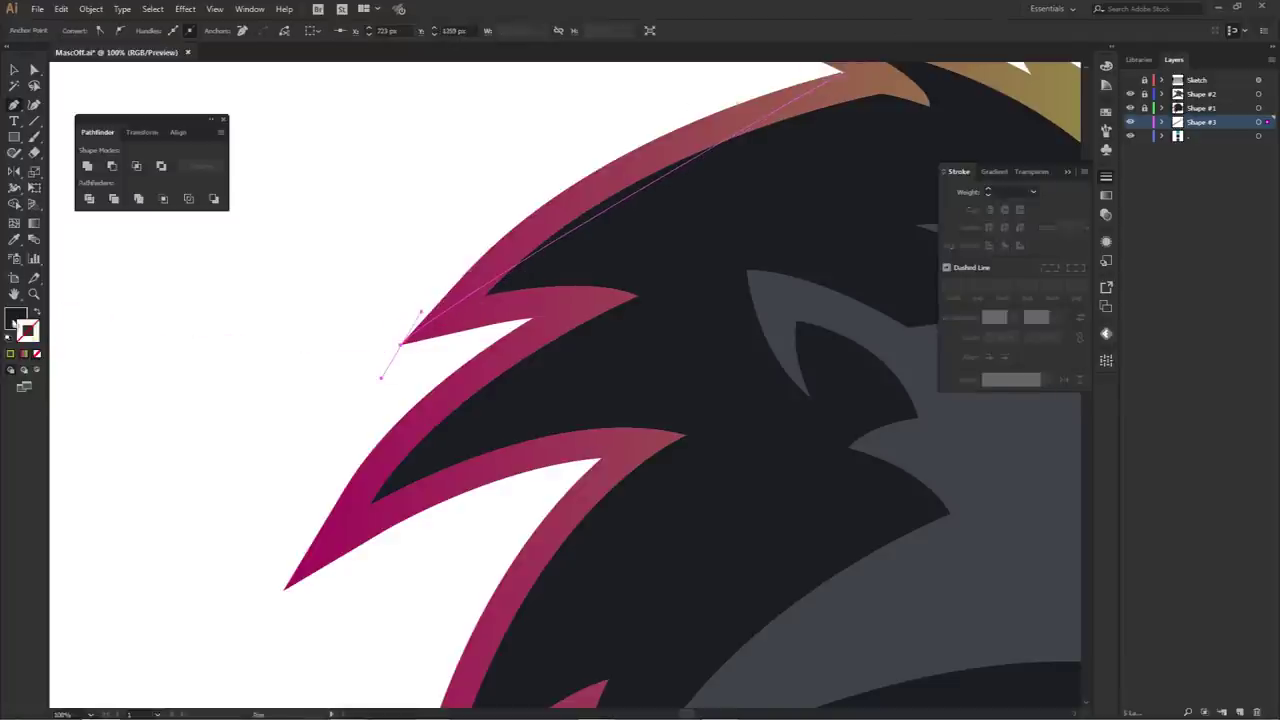
mouse_move(421, 313)
left_mouse_down()
mouse_move(634, 126)
mouse_move(590, 107)
mouse_move(553, 128)
left_mouse_up()
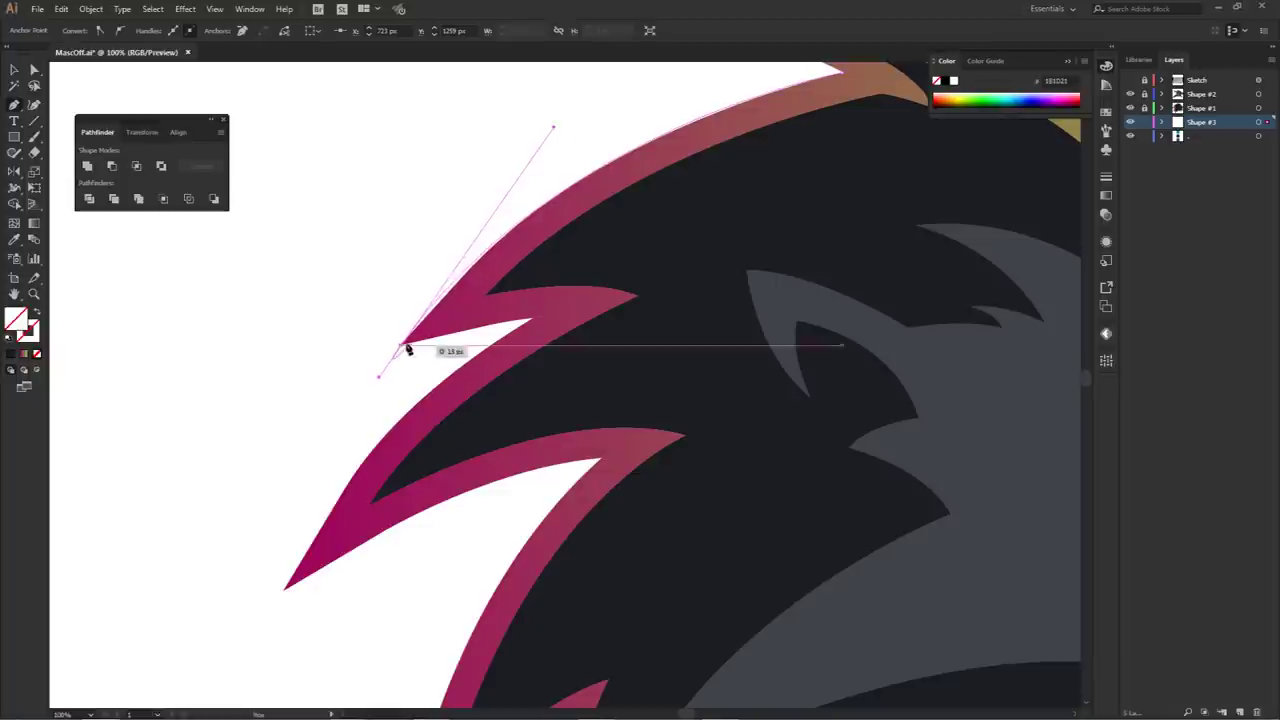
left_click_drag(410, 349, 514, 213)
- Continue the outline from the first back spike through the notch below it, around the second spike's tip to the following notch
left_click_drag(605, 204, 632, 187)
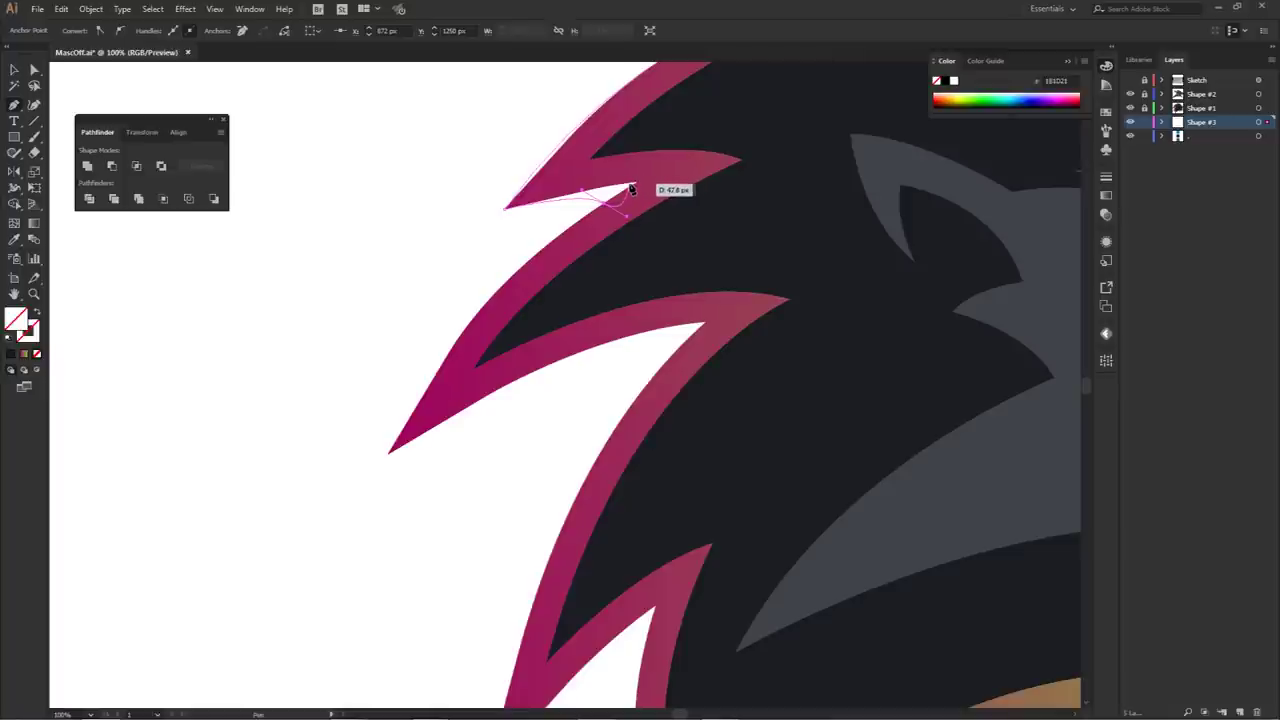
left_click(604, 203)
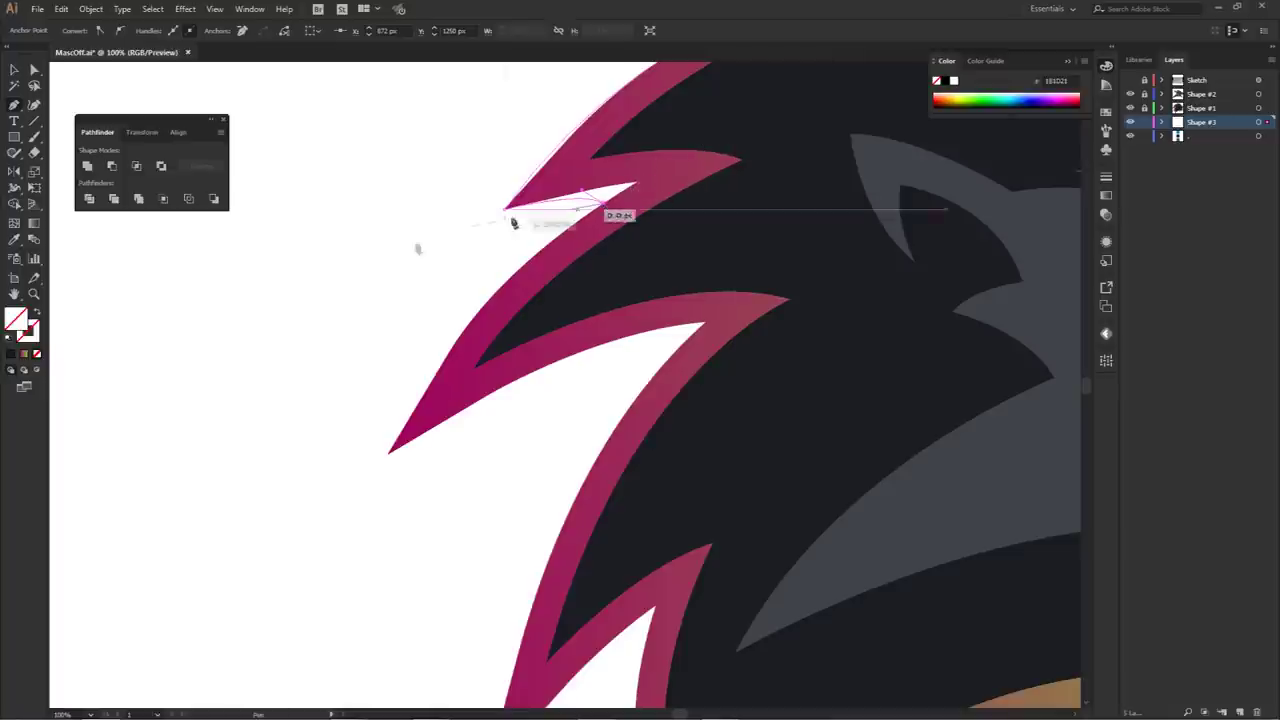
left_click_drag(387, 455, 378, 482)
left_click_drag(398, 430, 487, 249)
left_click(390, 456)
left_click_drag(707, 327, 825, 328)
left_click(706, 324)
- Extend the outline down along the third back spike of the mane and into the notch beneath it
scroll(713, 350, "down", 1)
left_click_drag(713, 350, 715, 178)
left_click_drag(573, 463, 606, 230)
left_click(564, 461)
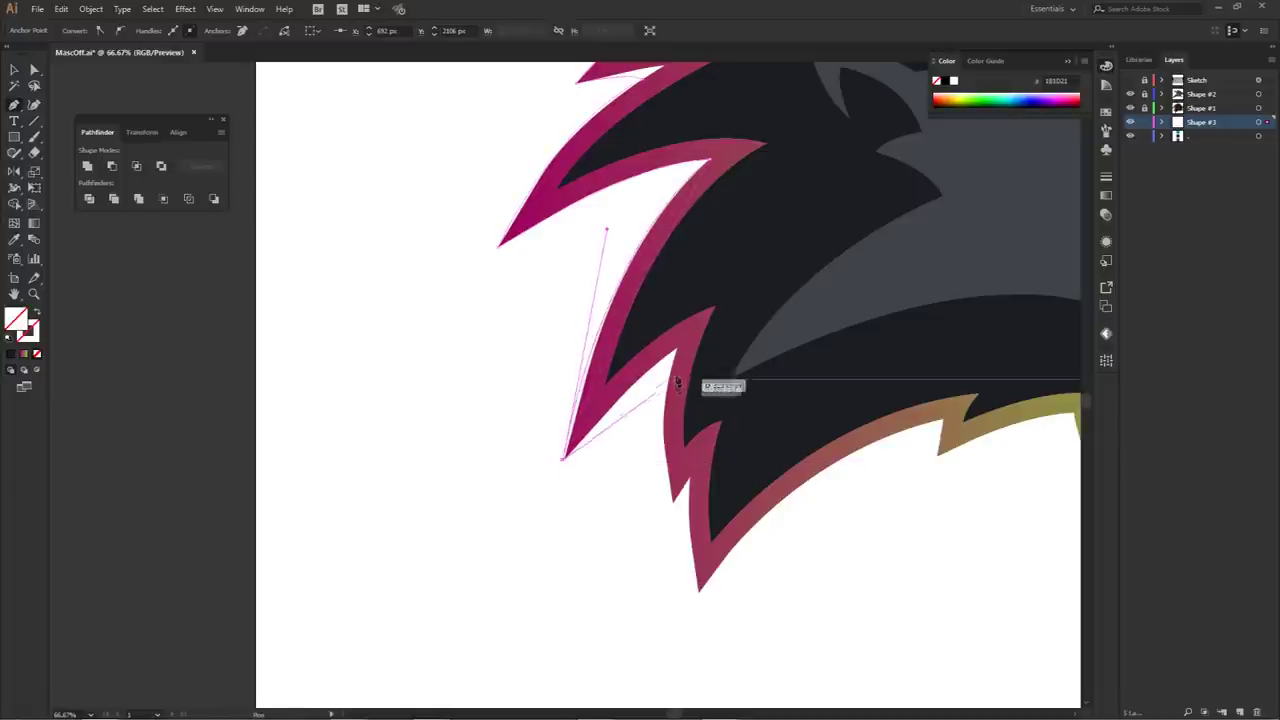
left_click_drag(674, 361, 720, 342)
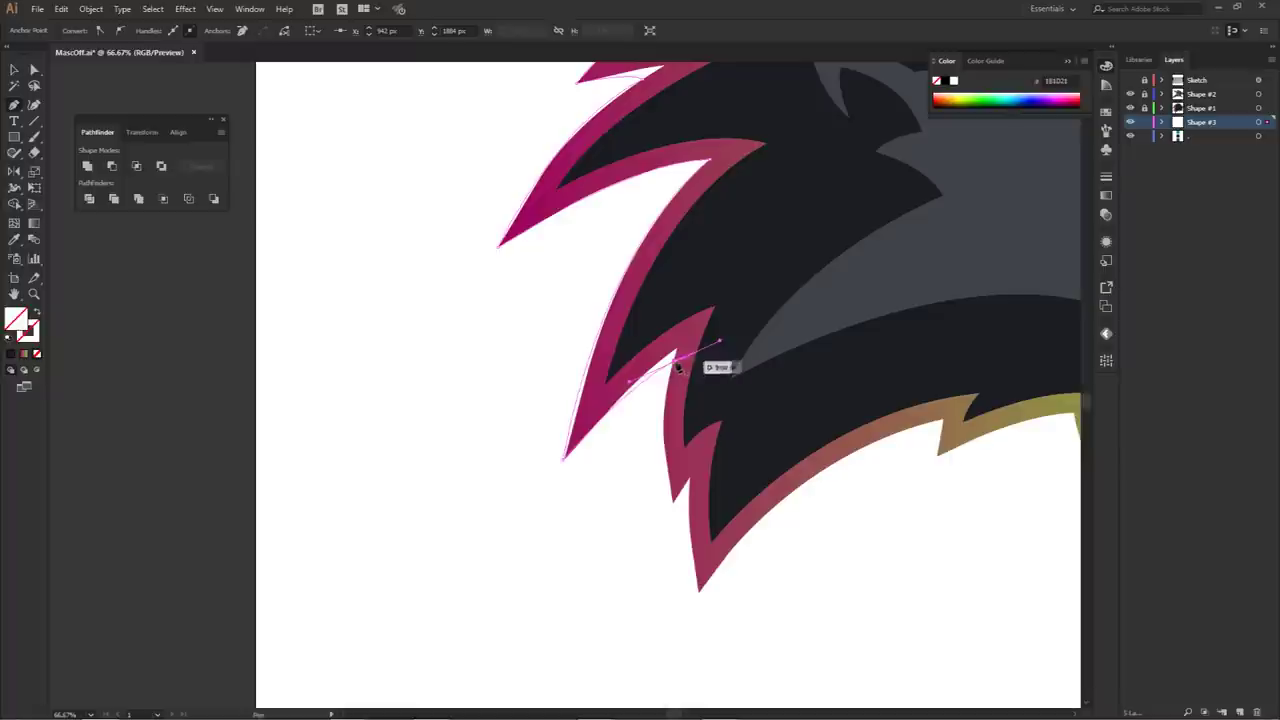
- Trace the outline around the small lower mane spike and its notch to the lowest tip of the neck
left_click_drag(671, 507, 690, 590)
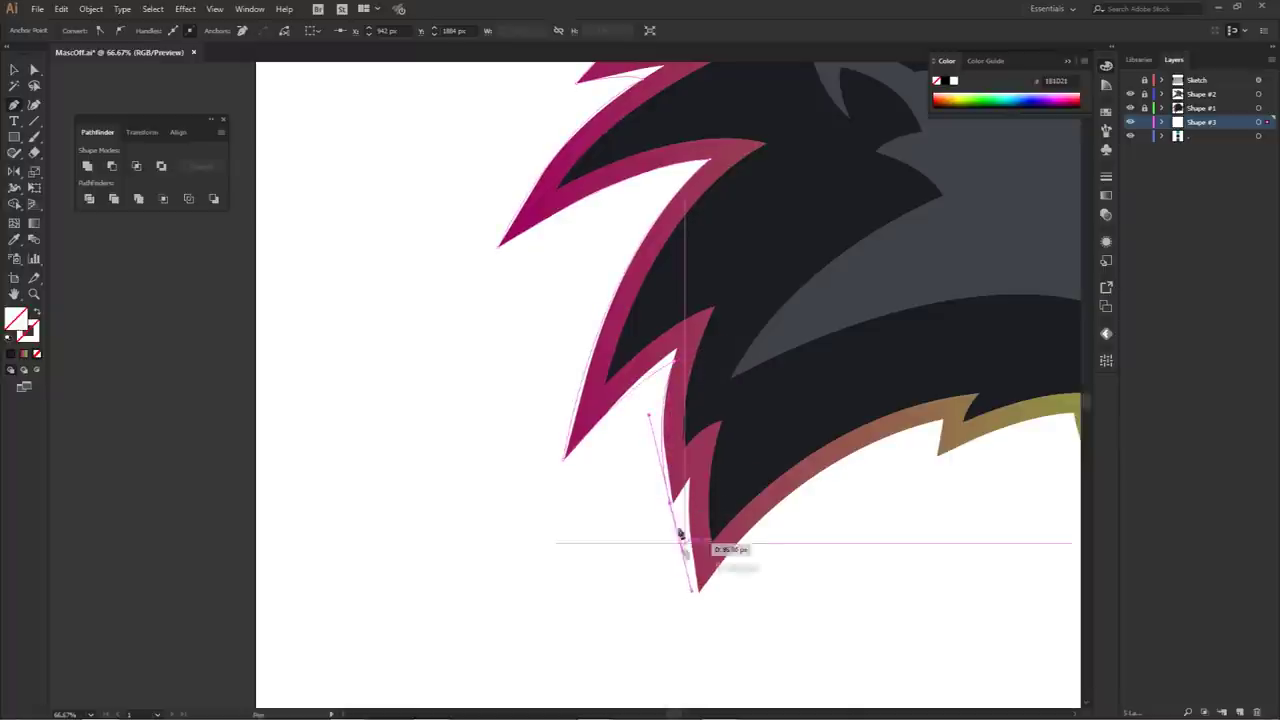
left_click(671, 505)
left_click_drag(689, 486, 695, 489)
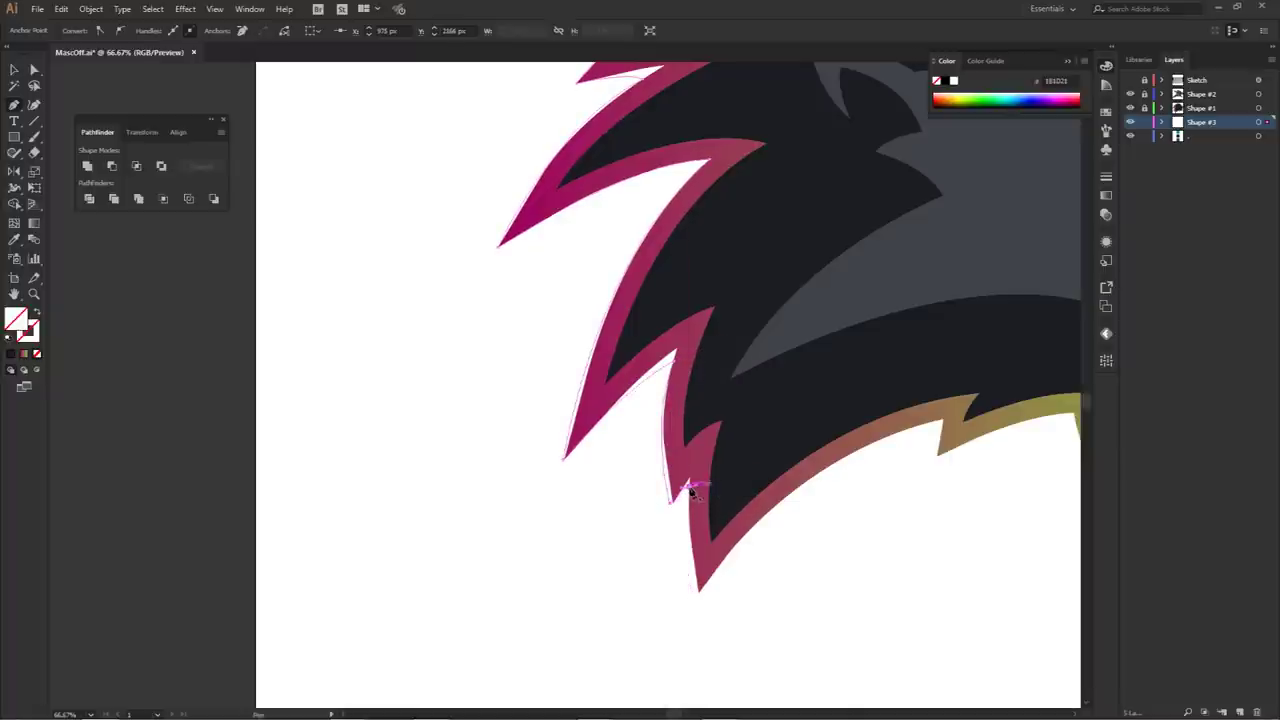
left_click_drag(700, 589, 711, 640)
left_click(698, 593)
- Trace the outline along the jagged lower edge of the neck, following both small spikes to the chin
left_click_drag(786, 531, 513, 426)
left_click_drag(668, 316, 866, 299)
left_click(668, 316)
left_click(663, 352)
left_click(801, 309)
left_click_drag(811, 352, 817, 371)
left_click(811, 352)
left_click(877, 304)
left_click_drag(877, 304, 669, 355)
left_click(938, 327)
- Carry the outline up from the chin along the lower jaw, around the muzzle to the bridge of the nose
left_click_drag(689, 269, 731, 440)
left_click(690, 181)
left_click_drag(750, 282, 872, 379)
left_click(751, 281)
left_click_drag(791, 328, 925, 408)
left_click(791, 328)
- Trace the outline around the two crest spikes on top of the head and close the path at its starting notch
left_click_drag(702, 199, 654, 180)
left_click_drag(750, 218, 836, 256)
left_click(702, 199)
left_click(722, 237)
left_click_drag(482, 180, 420, 179)
left_click_drag(544, 181, 649, 186)
left_click(482, 180)
left_click_drag(600, 236, 637, 262)
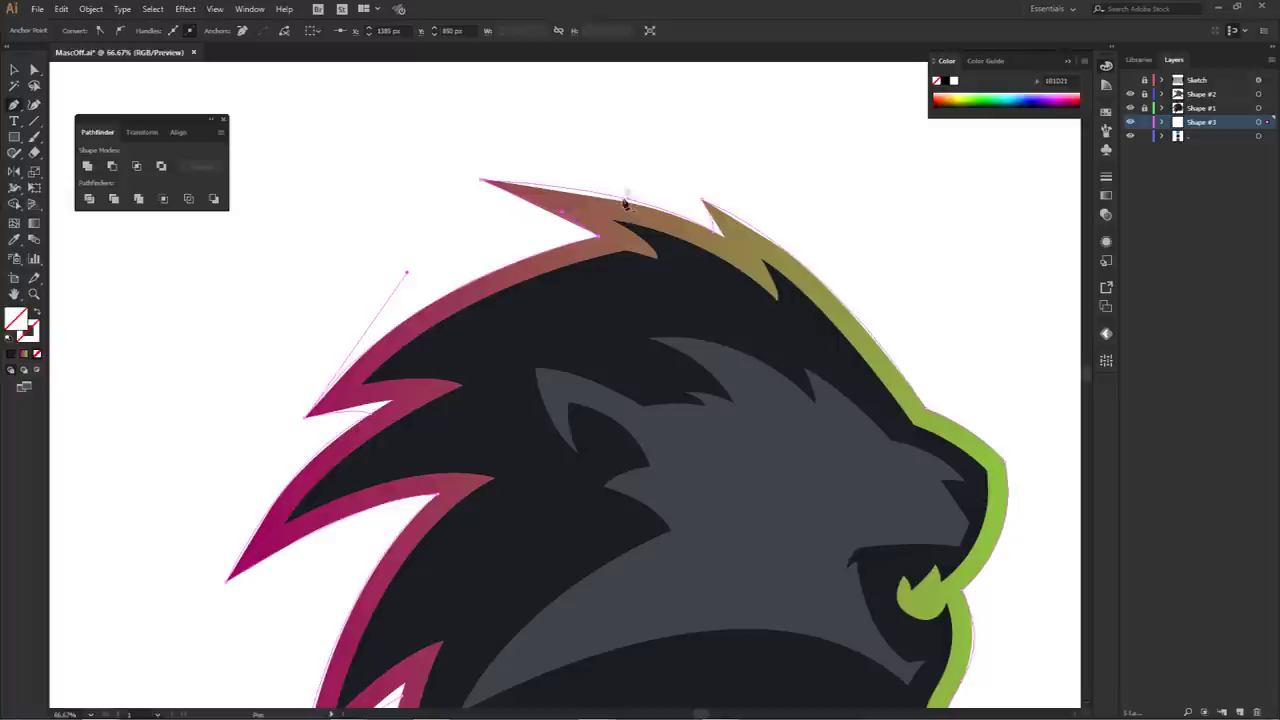
- Fill the finished outline shape with the blue gradient sampled from the colour swatch beside the artboard
key("a")
left_click(764, 205)
scroll(798, 258, "down", 2)
left_click_drag(826, 269, 779, 262)
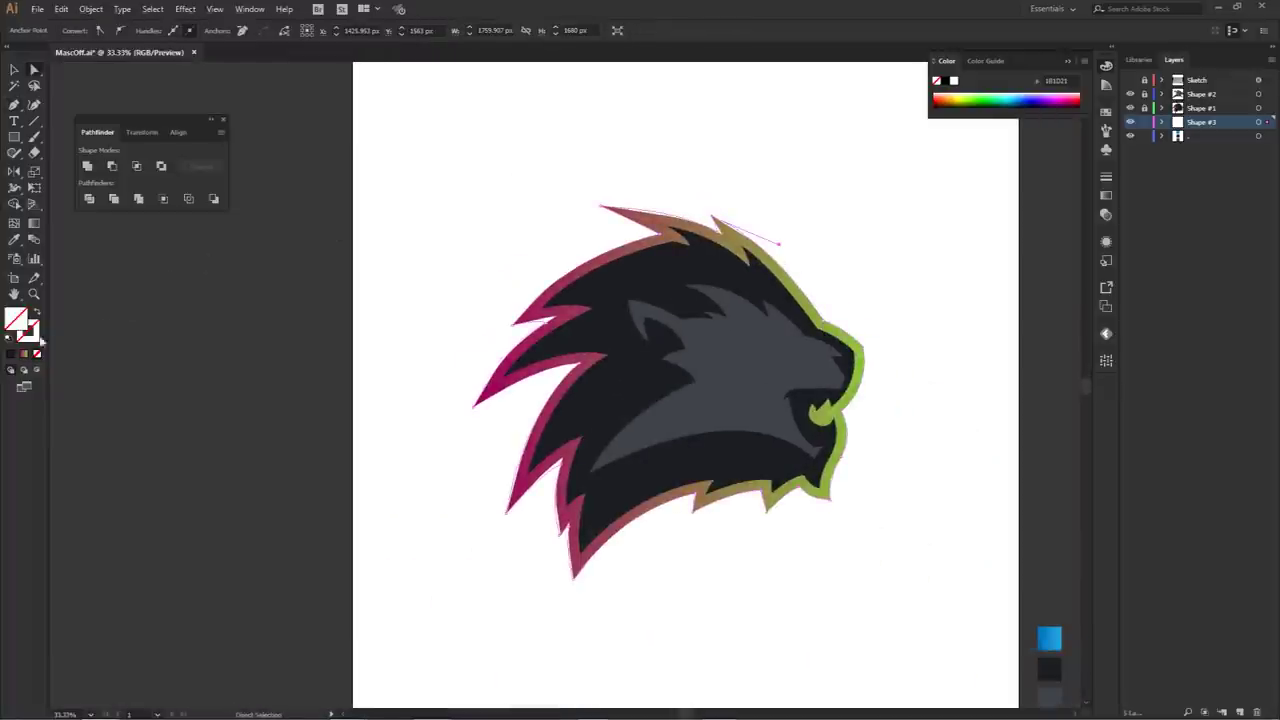
key("i")
left_click(1050, 636)
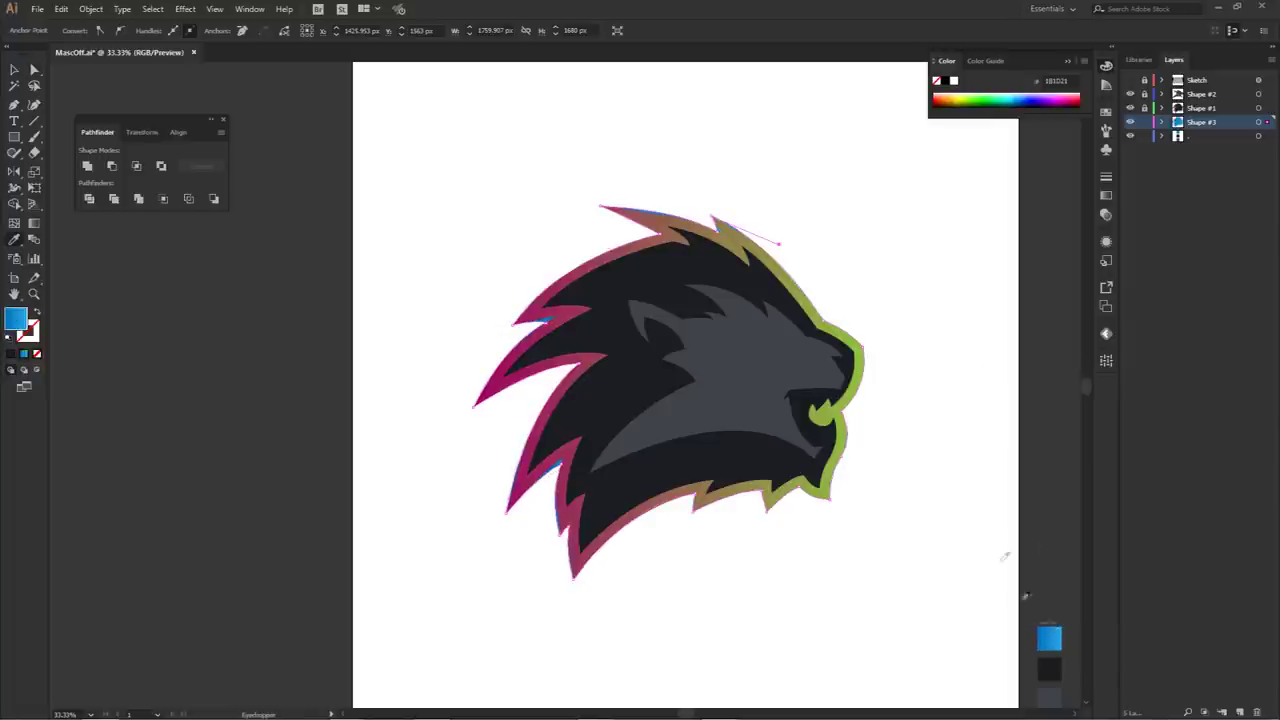
key("a")
left_click(957, 383)
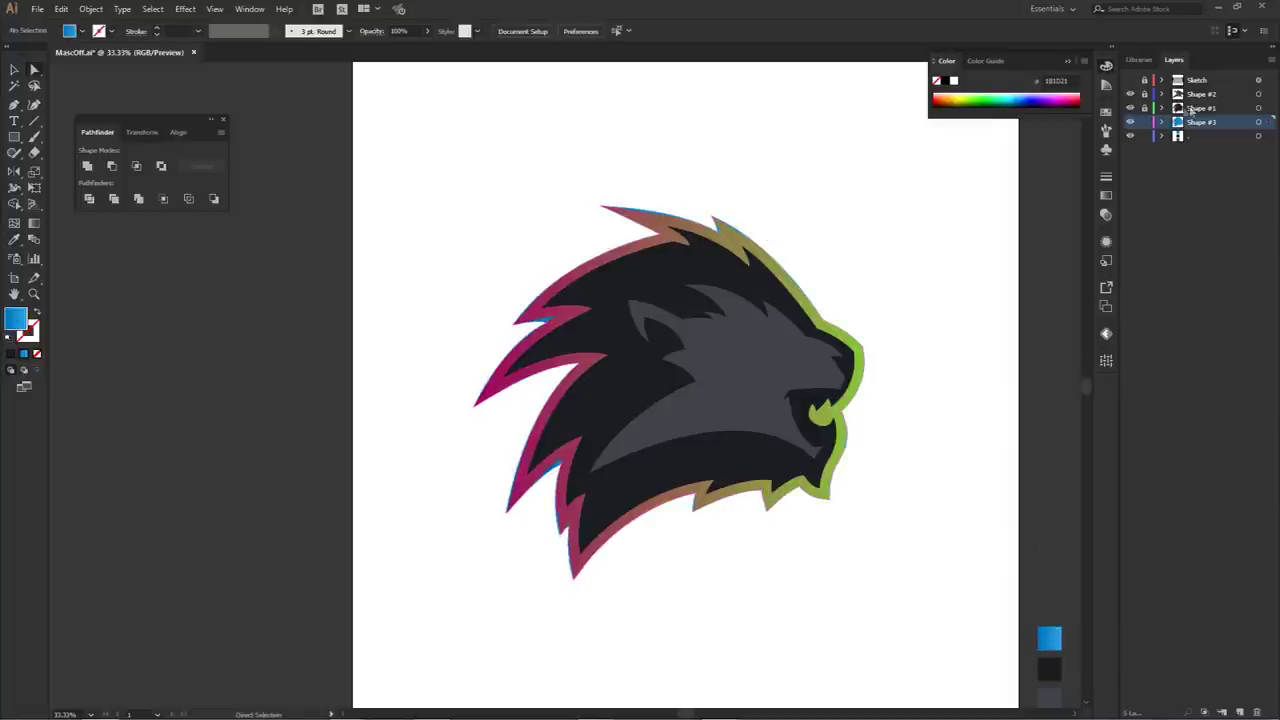
- Remove the magenta-to-green gradient stroke from the Shape #1 head silhouette
left_click(1258, 107)
left_click(30, 332)
left_click(433, 231)
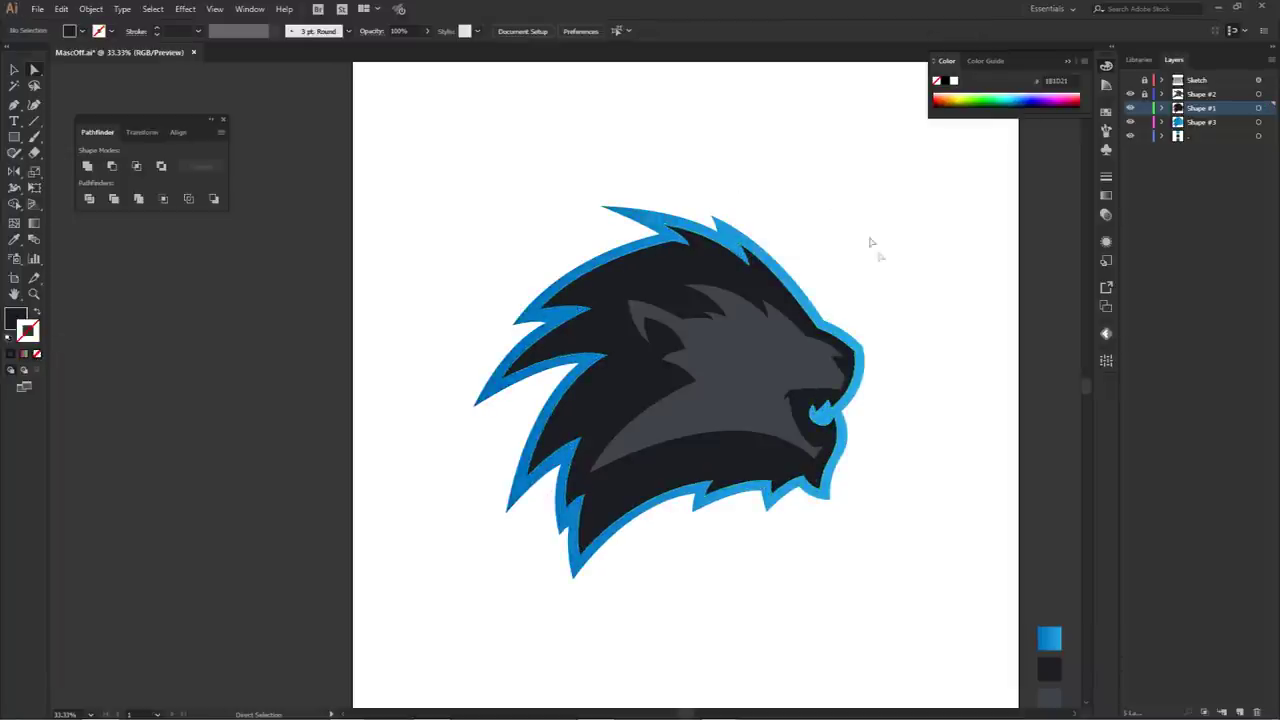
left_click_drag(899, 326, 885, 312)
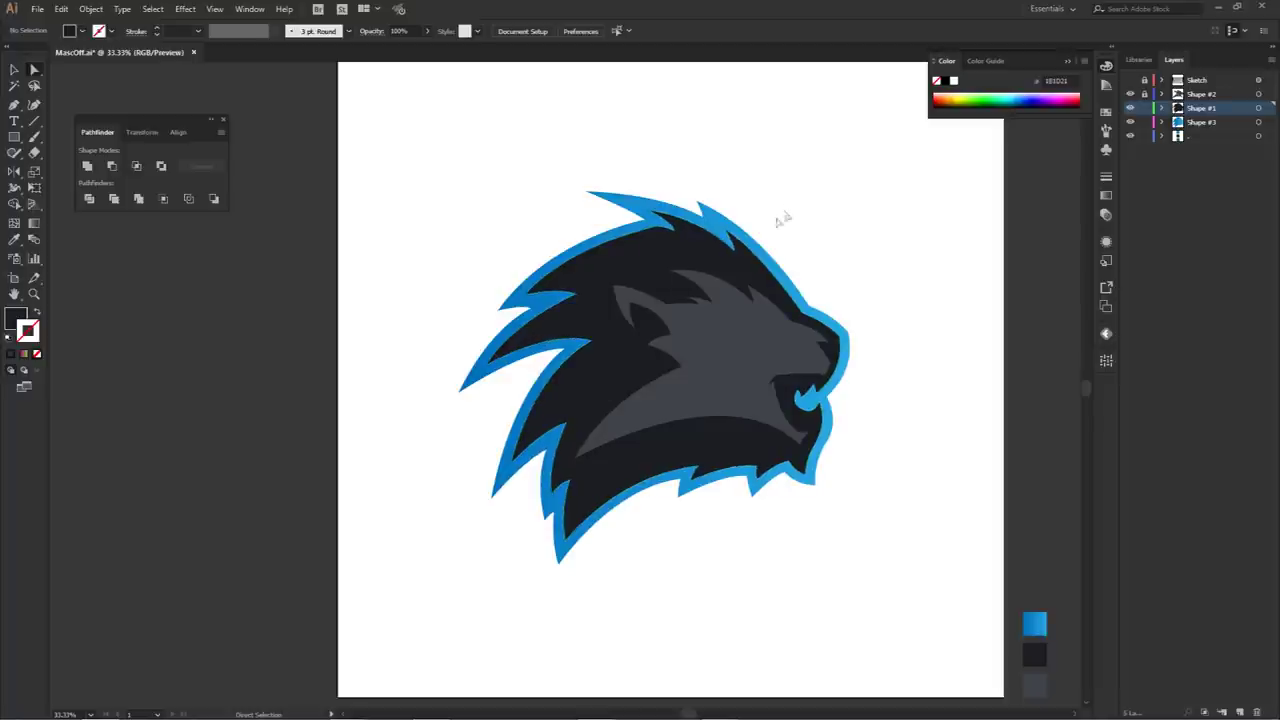
scroll(786, 210, "down", 2)
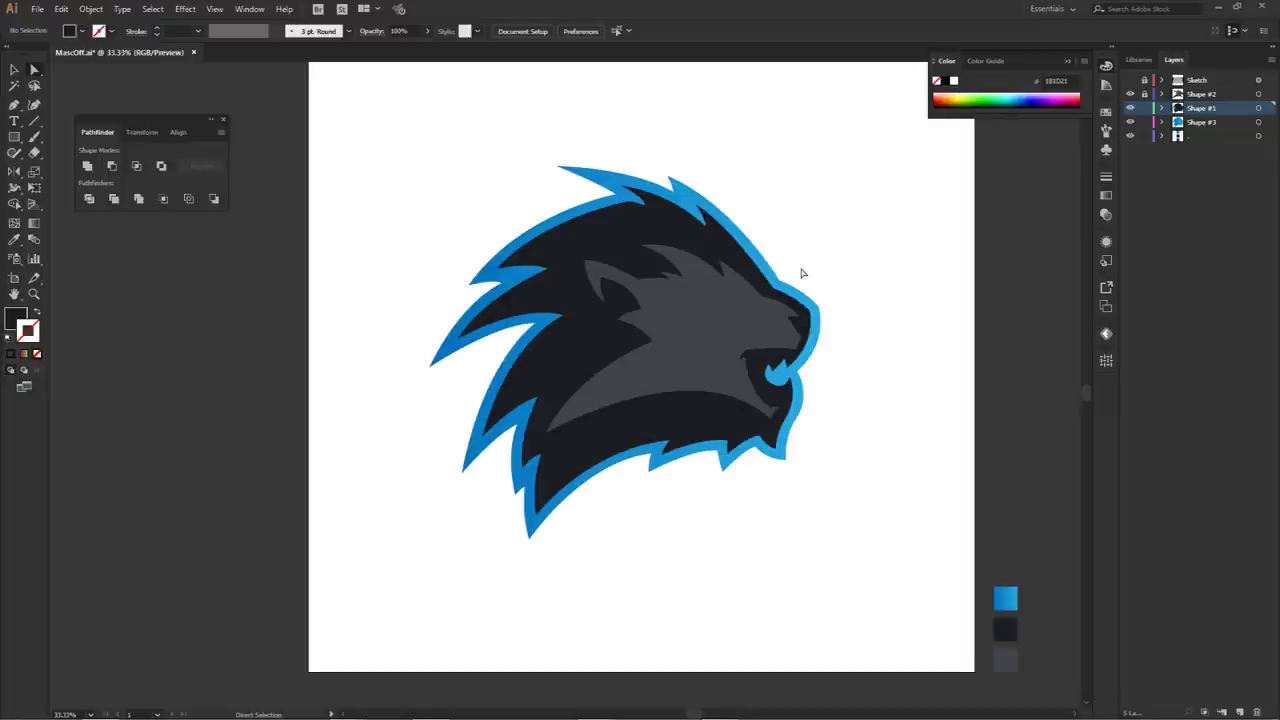
- Create a new layer above Shape #2 and draw a curved, pointed accent shape in the mane behind the cheek
left_click(1198, 94)
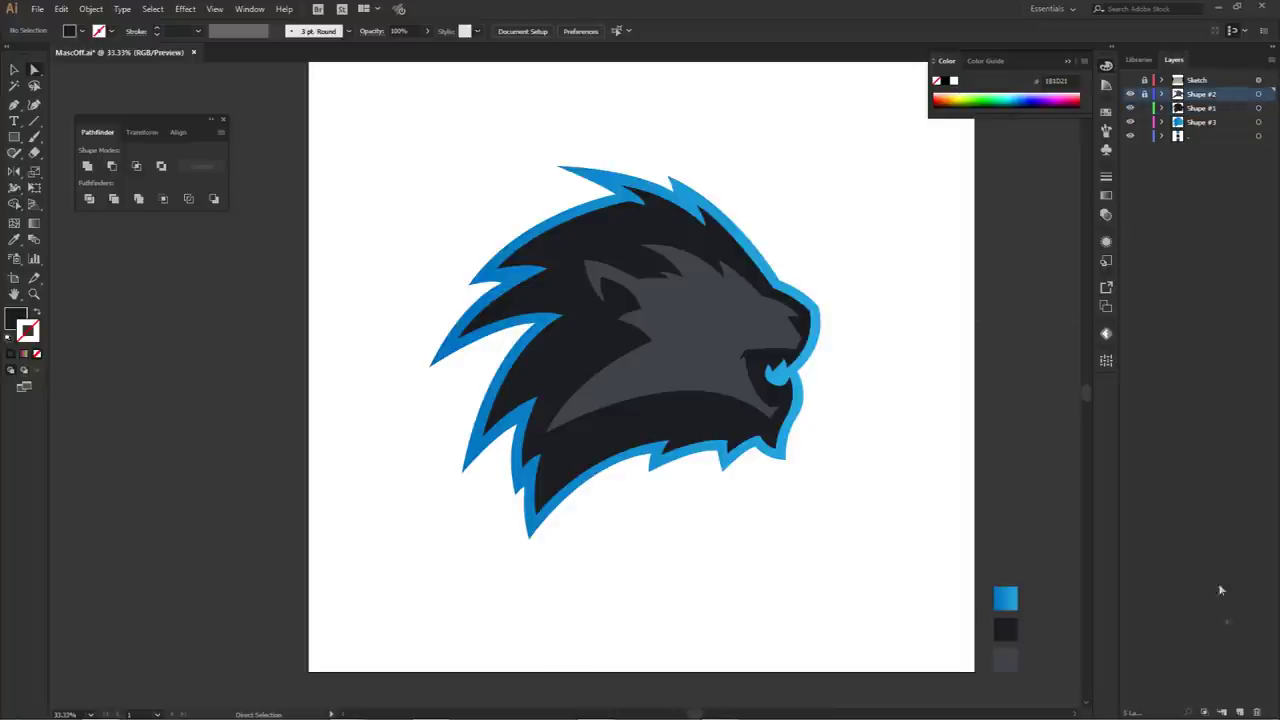
left_click(1240, 712)
key("p")
key("ctrl+plus")
left_click(582, 301)
left_click_drag(627, 326, 654, 348)
left_click(627, 326)
left_click_drag(482, 401, 459, 425)
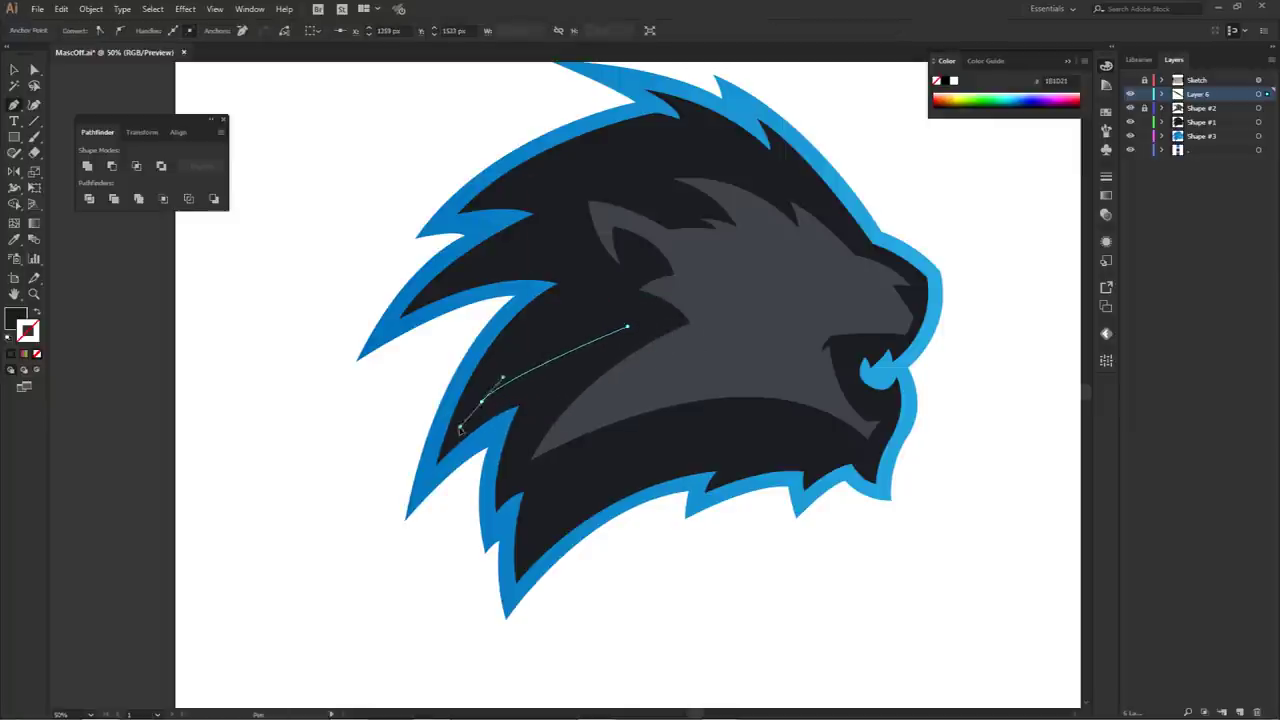
left_click(482, 402)
left_click_drag(503, 377, 537, 359)
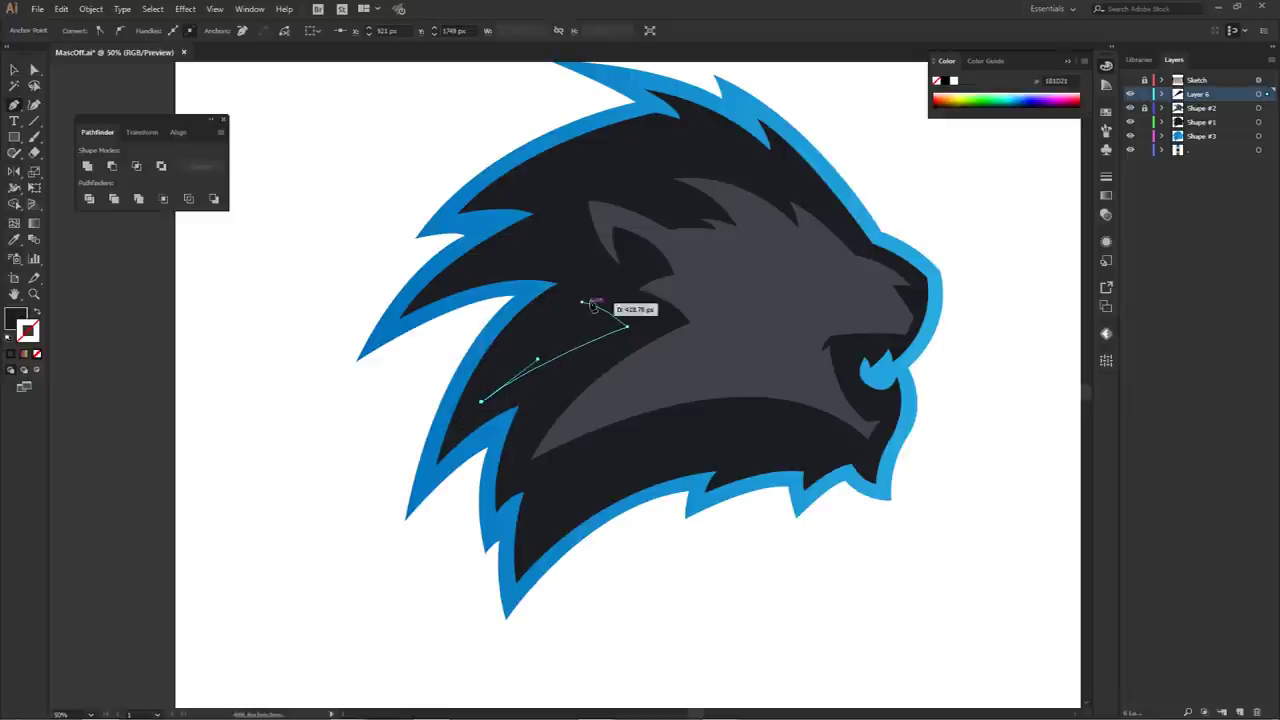
left_click_drag(582, 302, 644, 269)
- Fill the mane accent shape with the artwork's blue gradient using the Eyedropper
key("i")
left_click(738, 483)
key("a")
left_click(752, 506)
key("ctrl+minus")
key("ctrl+minus")
left_click_drag(774, 456, 870, 481)
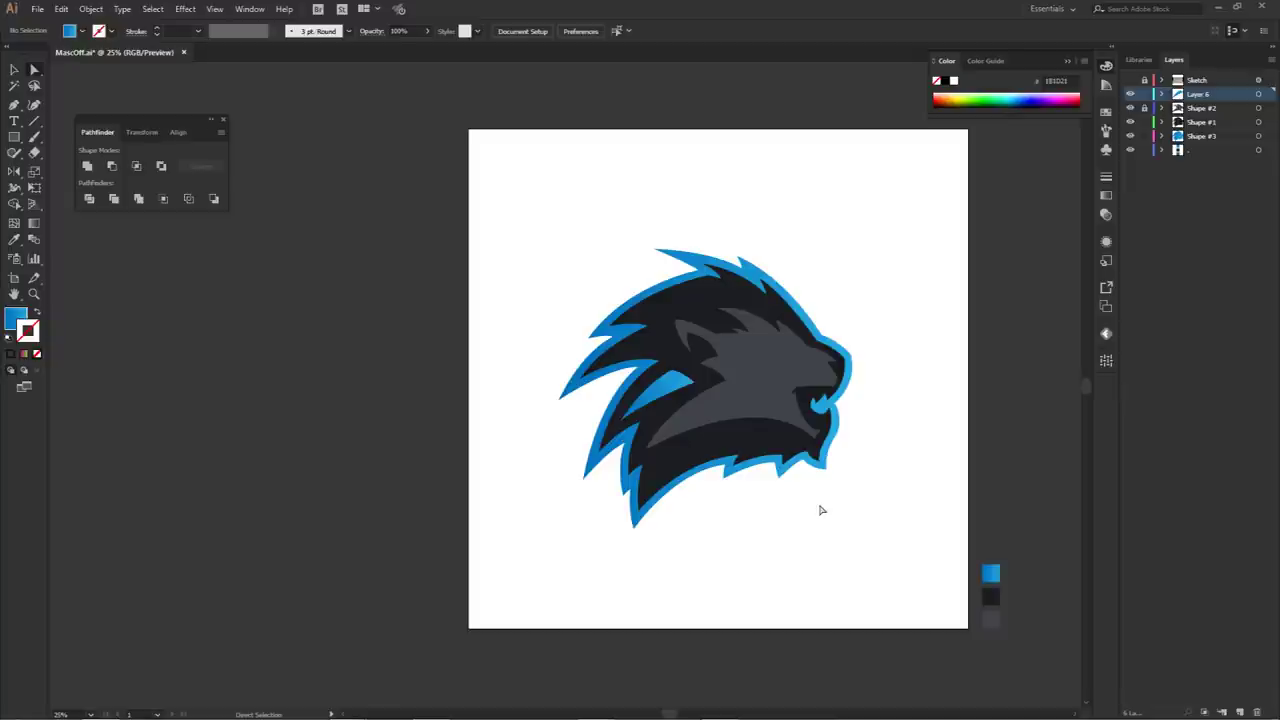
- Draw a small blue triangular nostril accent with a curved upper edge inside the dark nose area
scroll(830, 380, "up", 6)
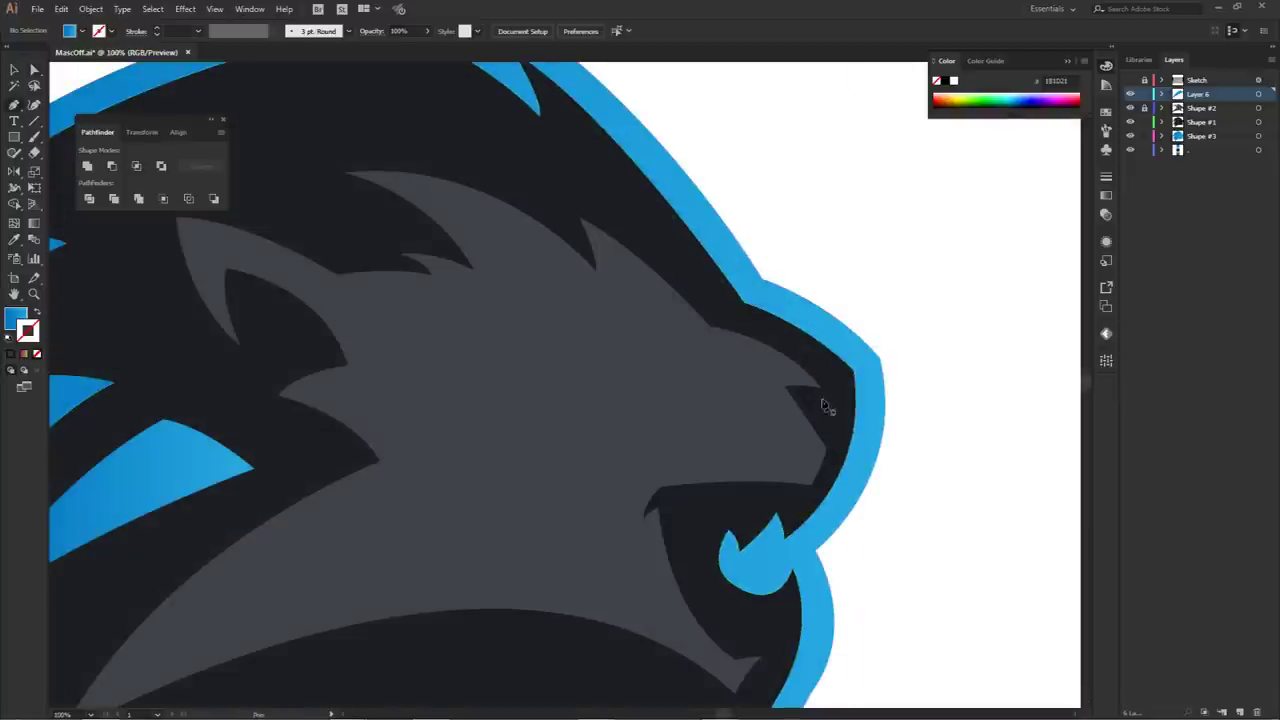
left_click(800, 400)
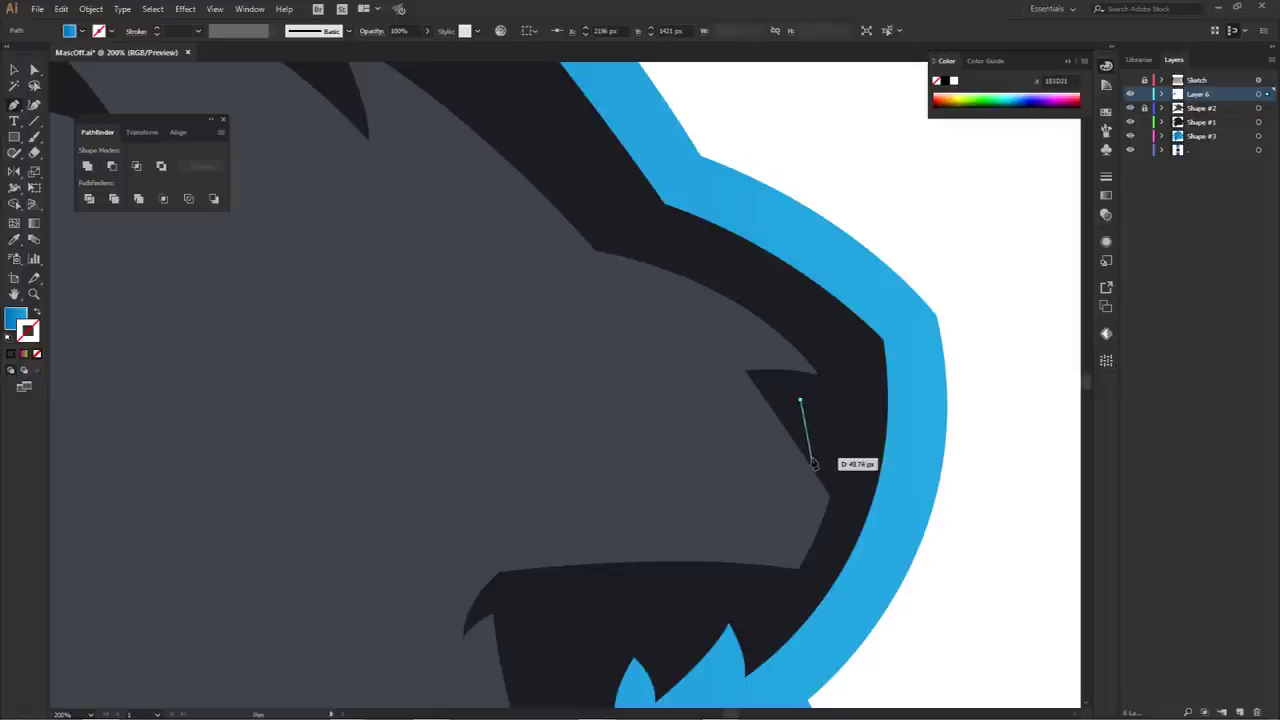
left_click(845, 470)
left_click_drag(845, 470, 795, 394)
left_click(837, 397)
key("a")
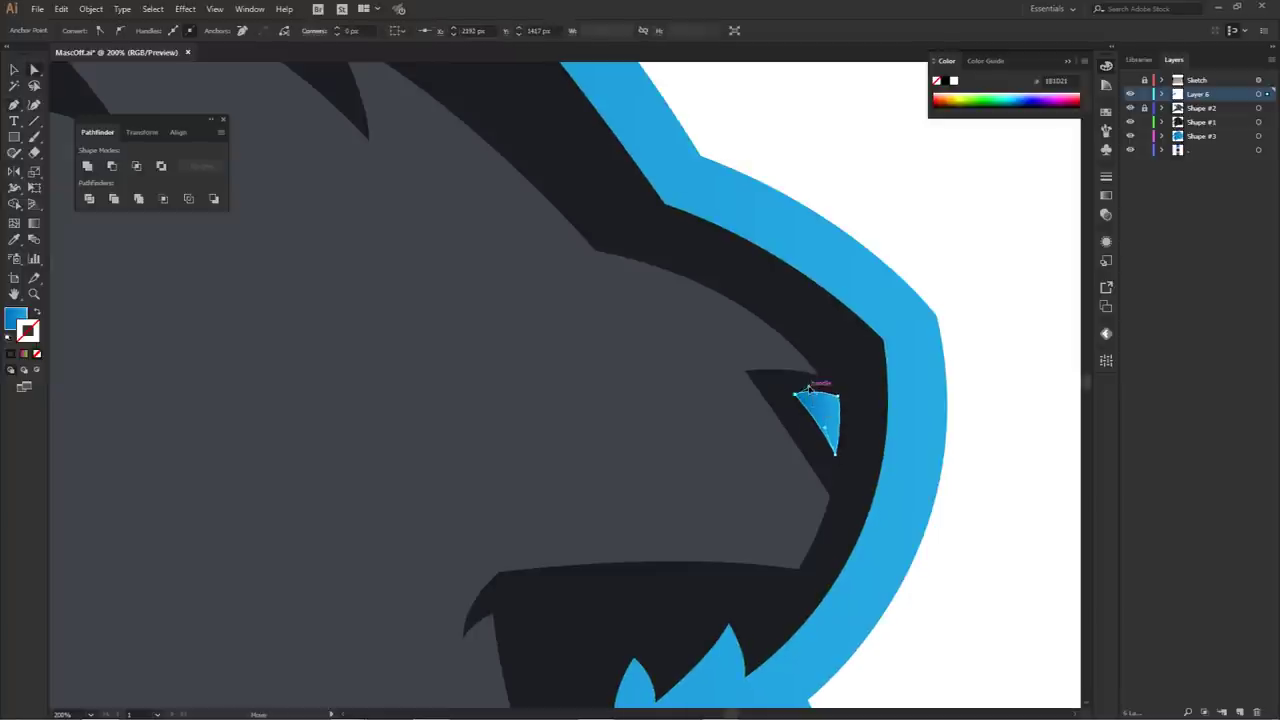
left_click(974, 404)
scroll(976, 480, "down", 3)
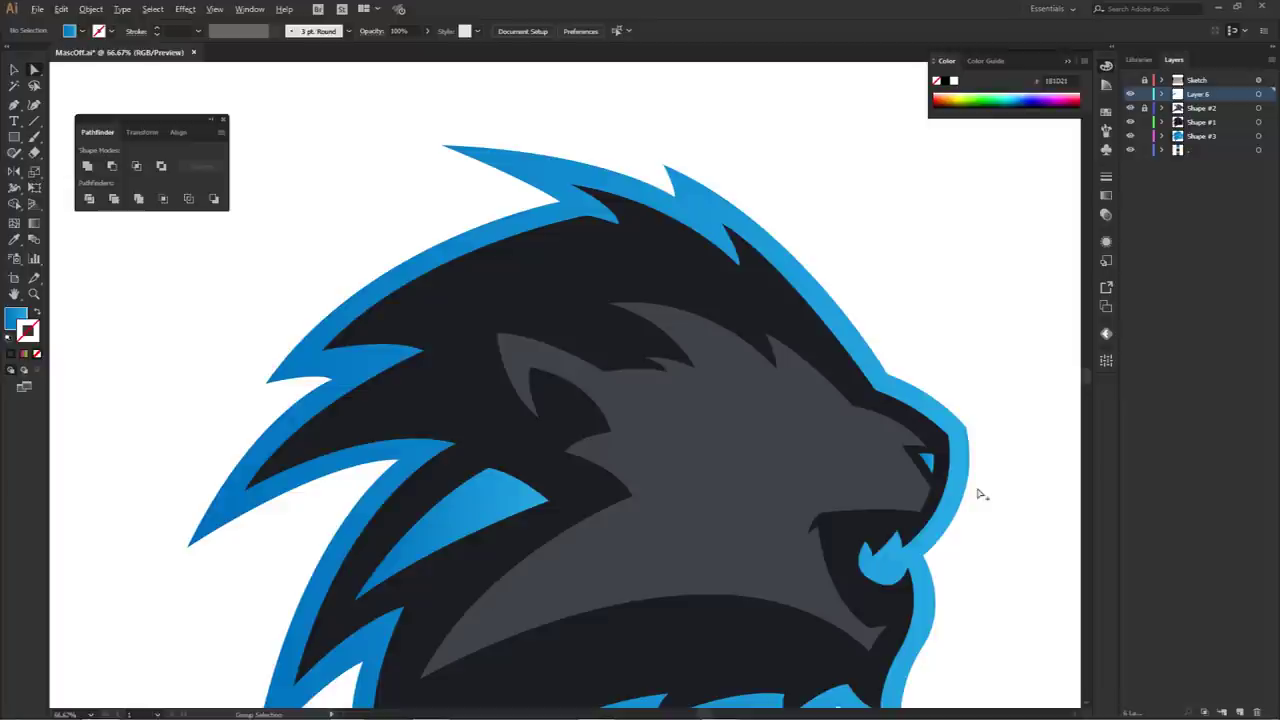
- Show the Sketch layer over the artwork and rename Layer 6 as ADD ONS
left_click_drag(993, 530, 923, 410)
scroll(963, 437, "down", 1)
left_click(1131, 80)
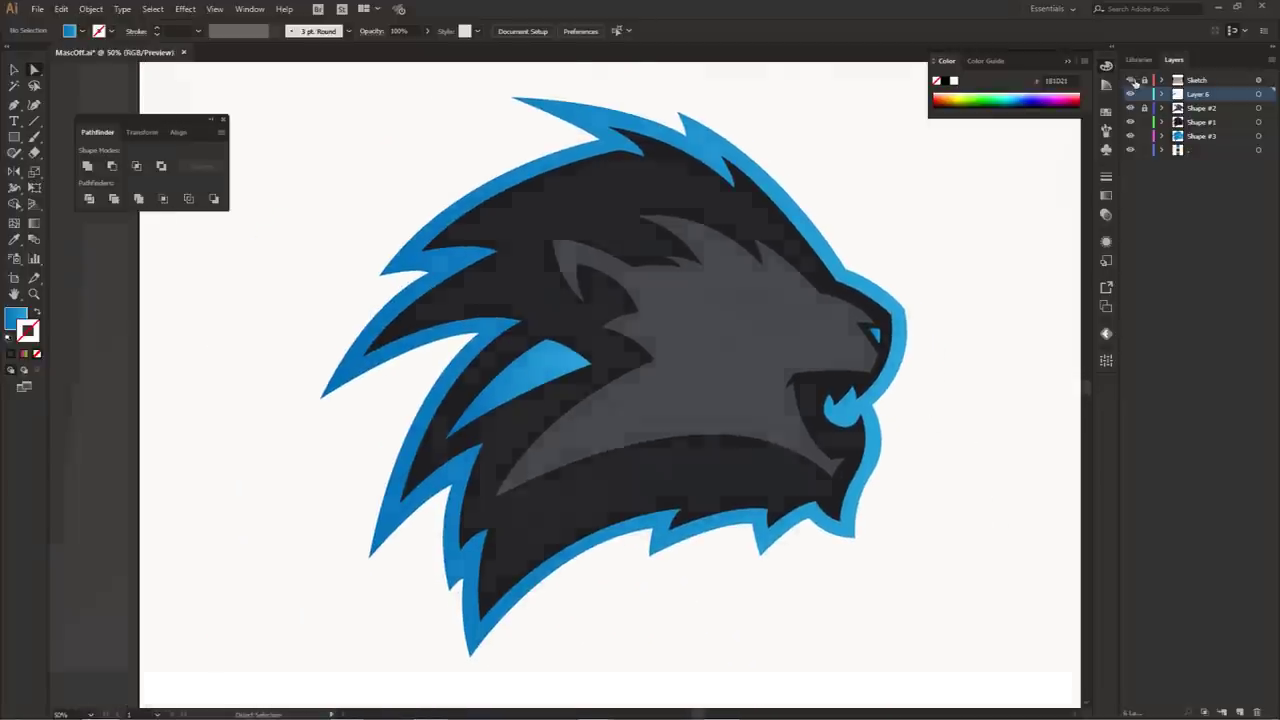
left_click(1179, 82)
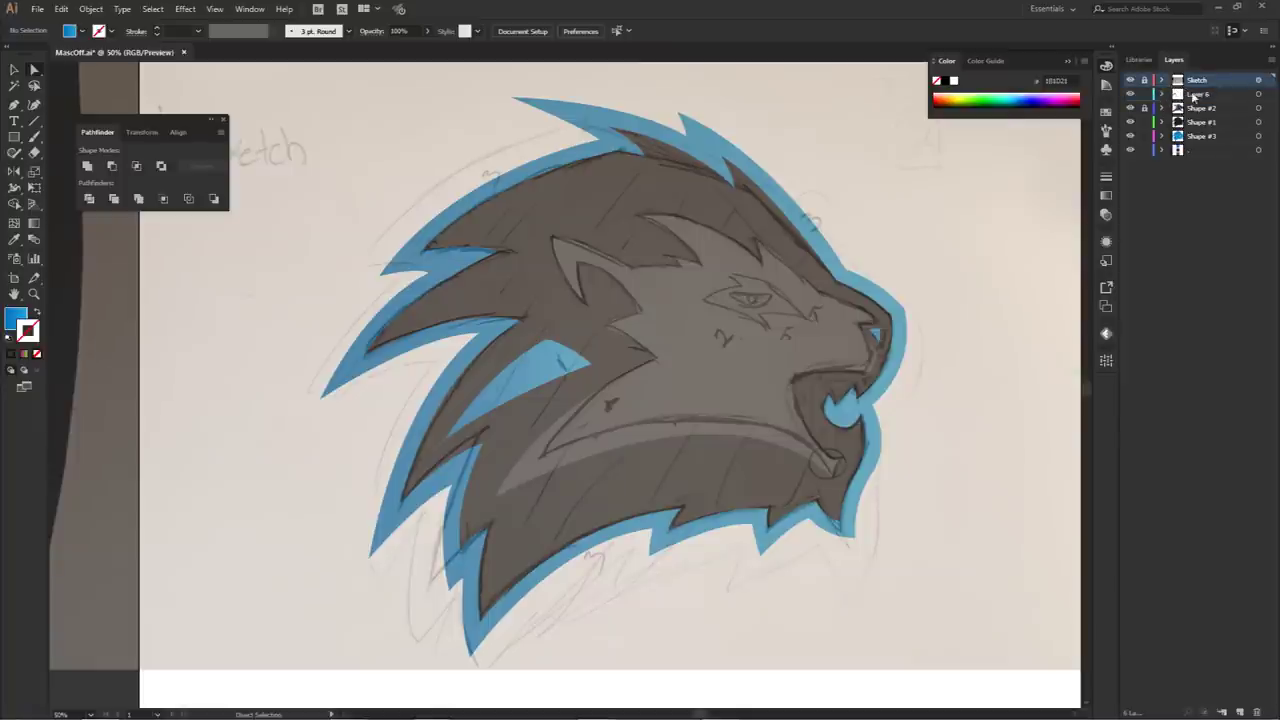
left_click(1193, 95)
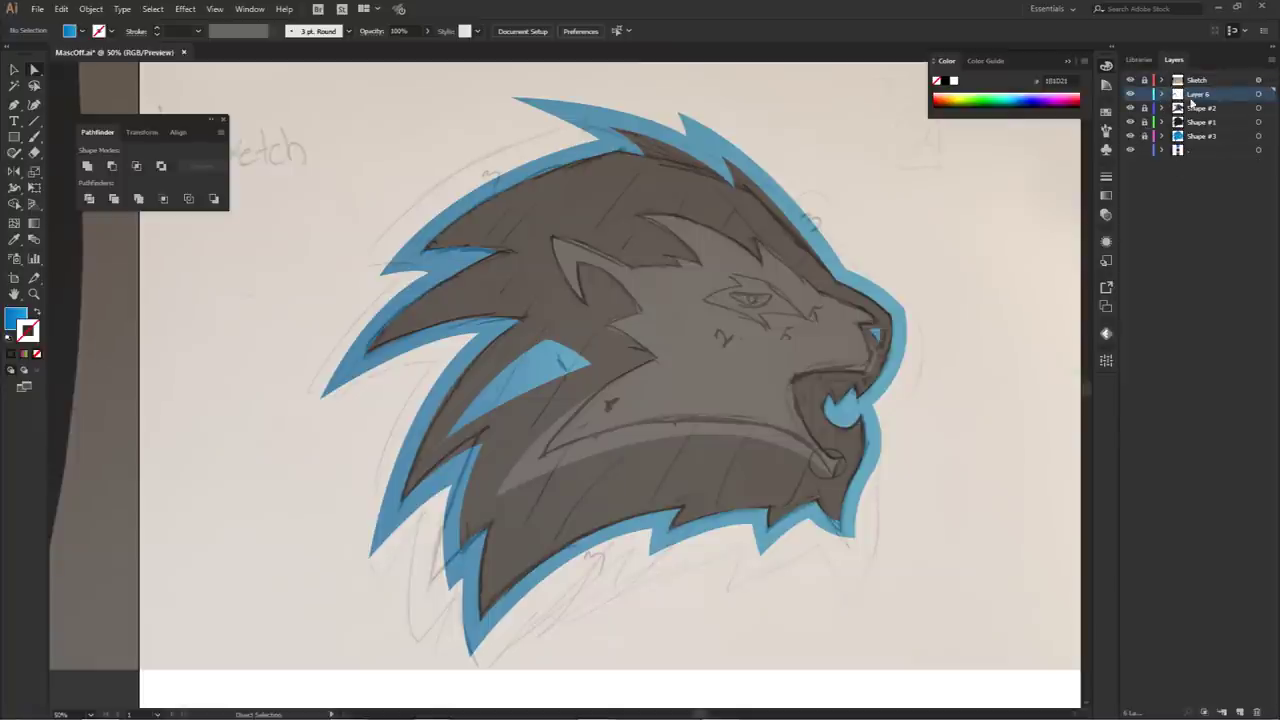
double_click(1193, 94)
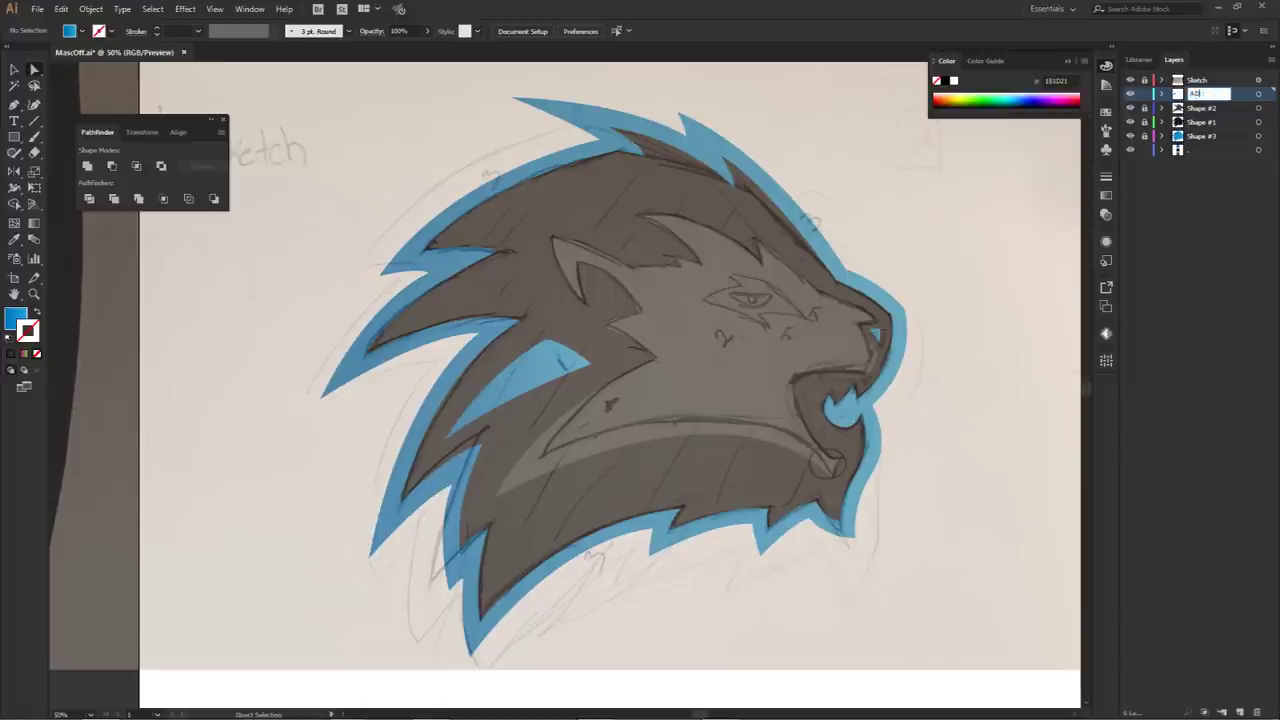
key("Return")
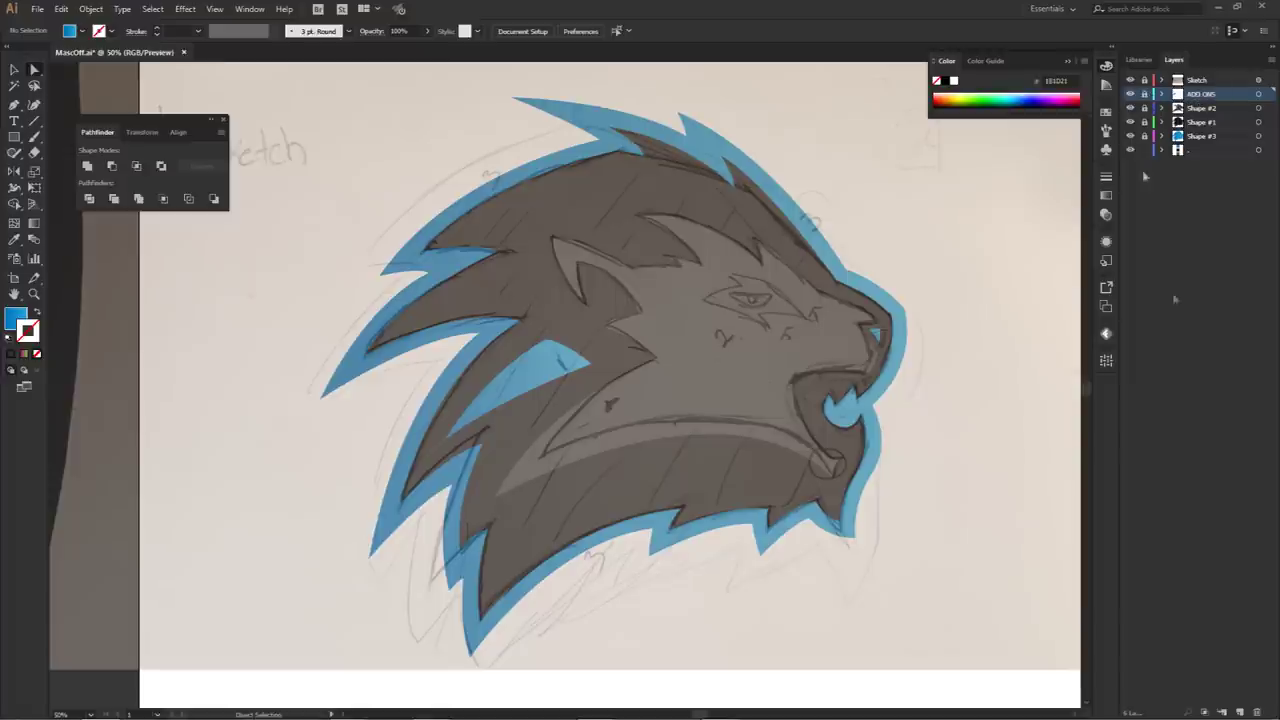
- Create a new layer above ADD ONS and trace the eye's upper edge from the sketch with no fill
left_click(1242, 711)
key("p")
scroll(768, 290, "up", 2)
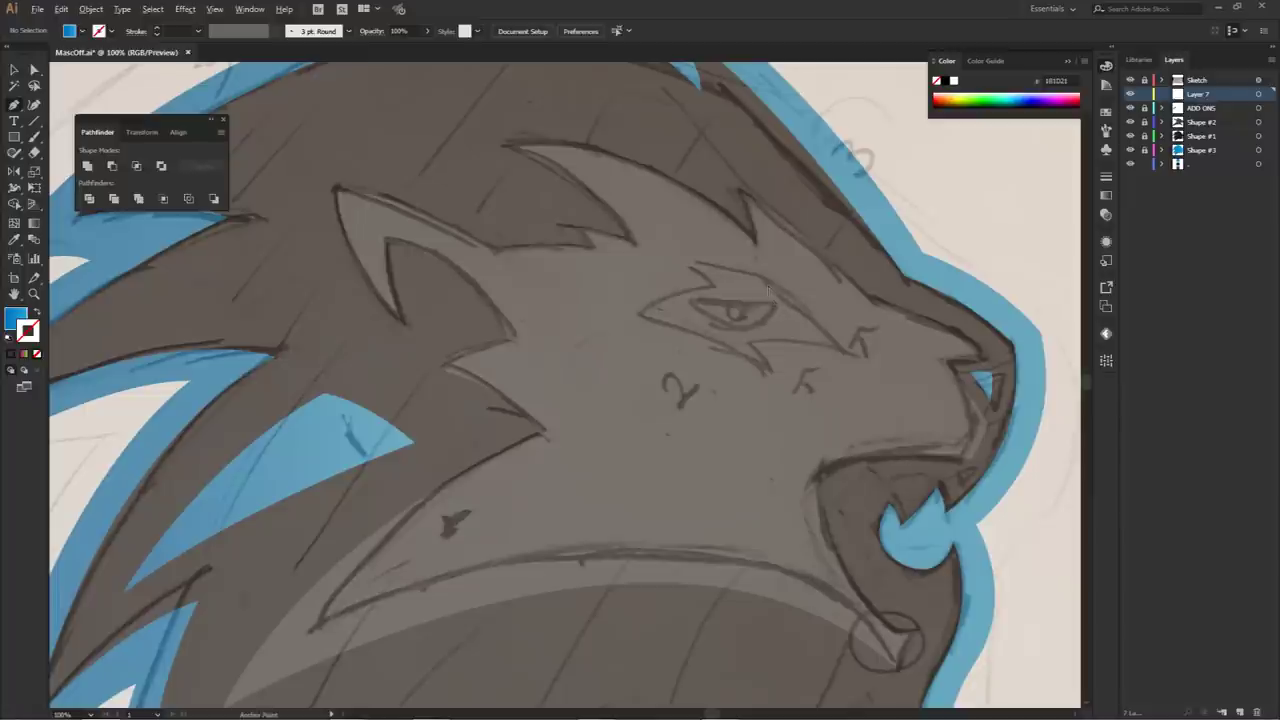
left_click(692, 298)
left_click_drag(771, 306, 742, 307)
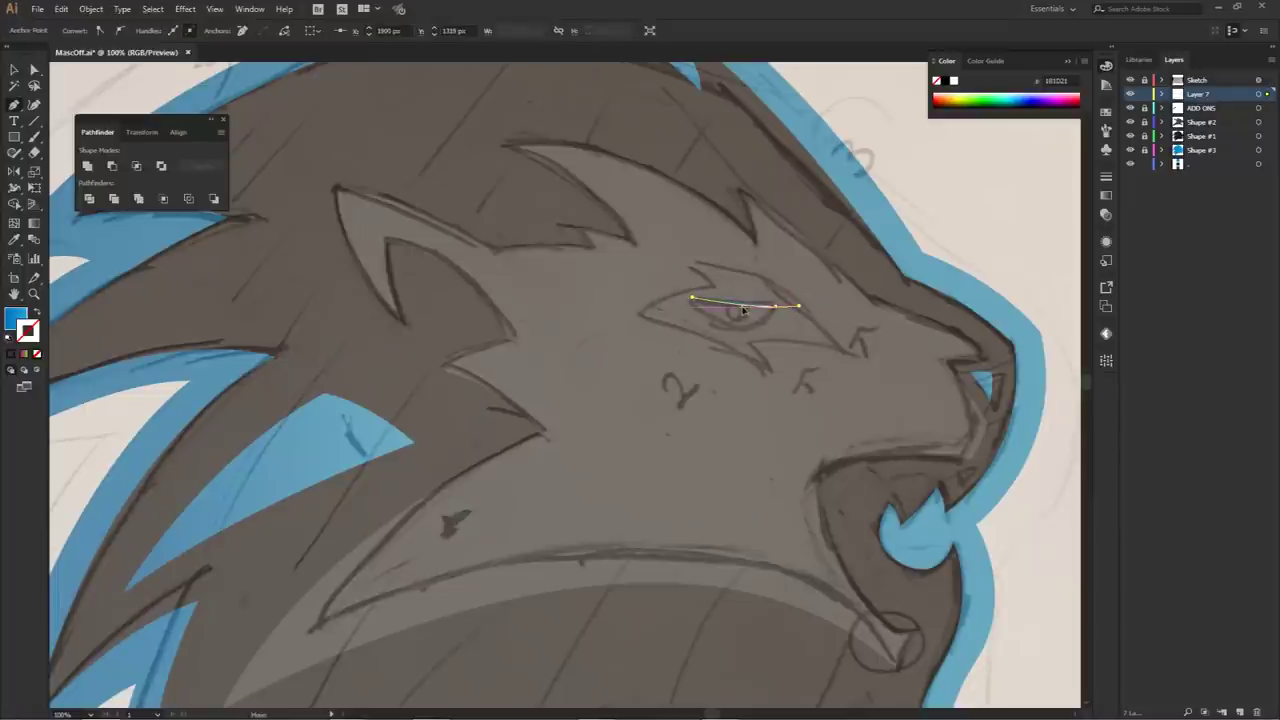
left_click(10, 320)
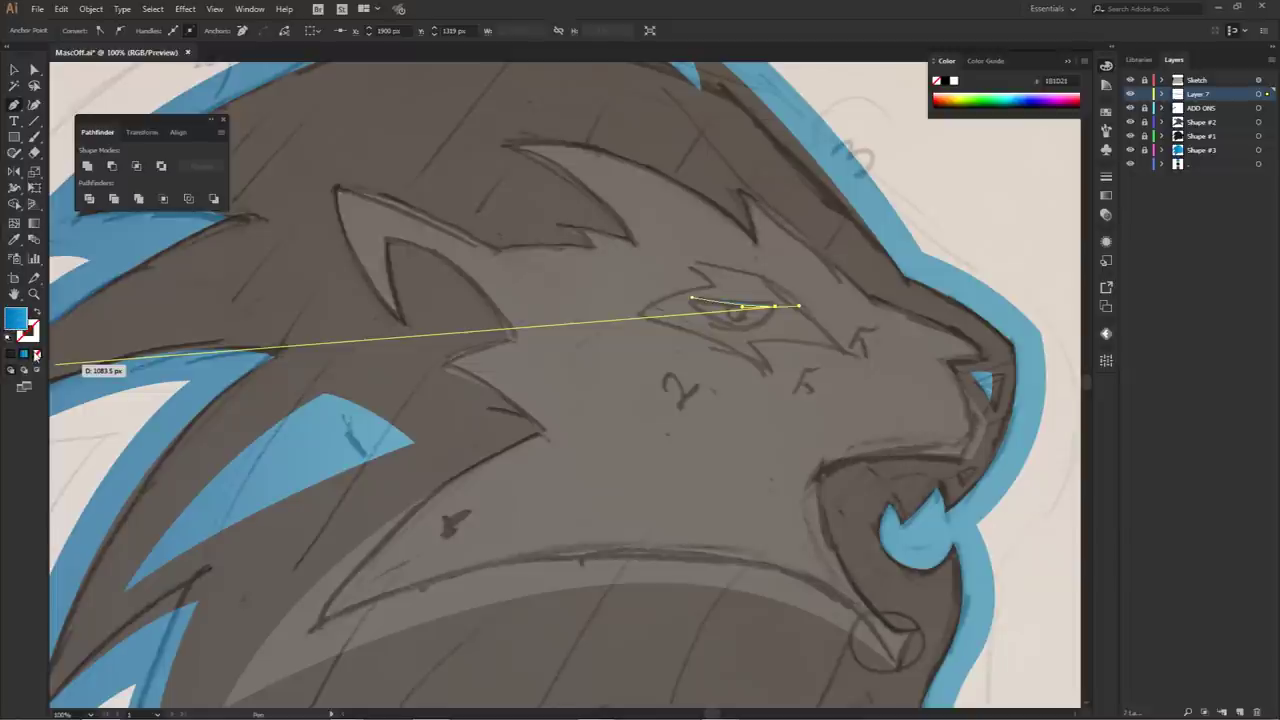
left_click(37, 354)
left_click(776, 307)
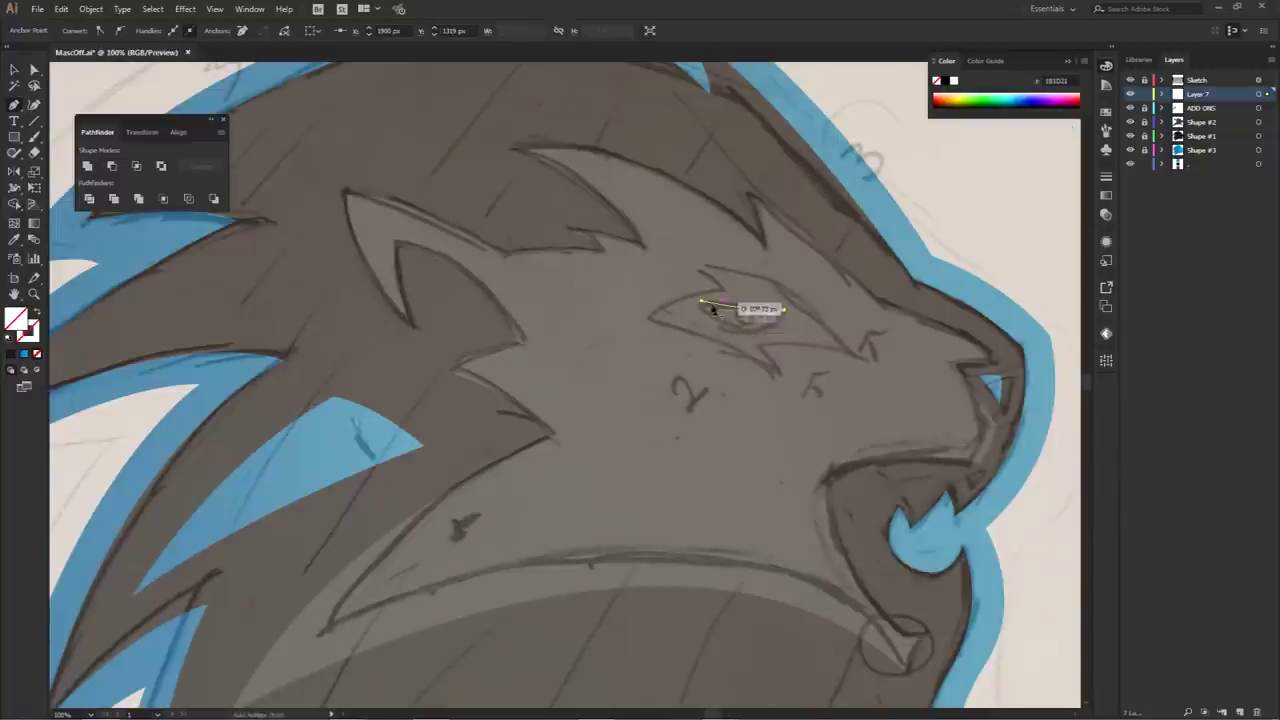
- Close the eye path with a curved lower edge and give the shape a dark solid fill
left_click_drag(701, 300, 763, 355)
left_click_drag(642, 247, 632, 246)
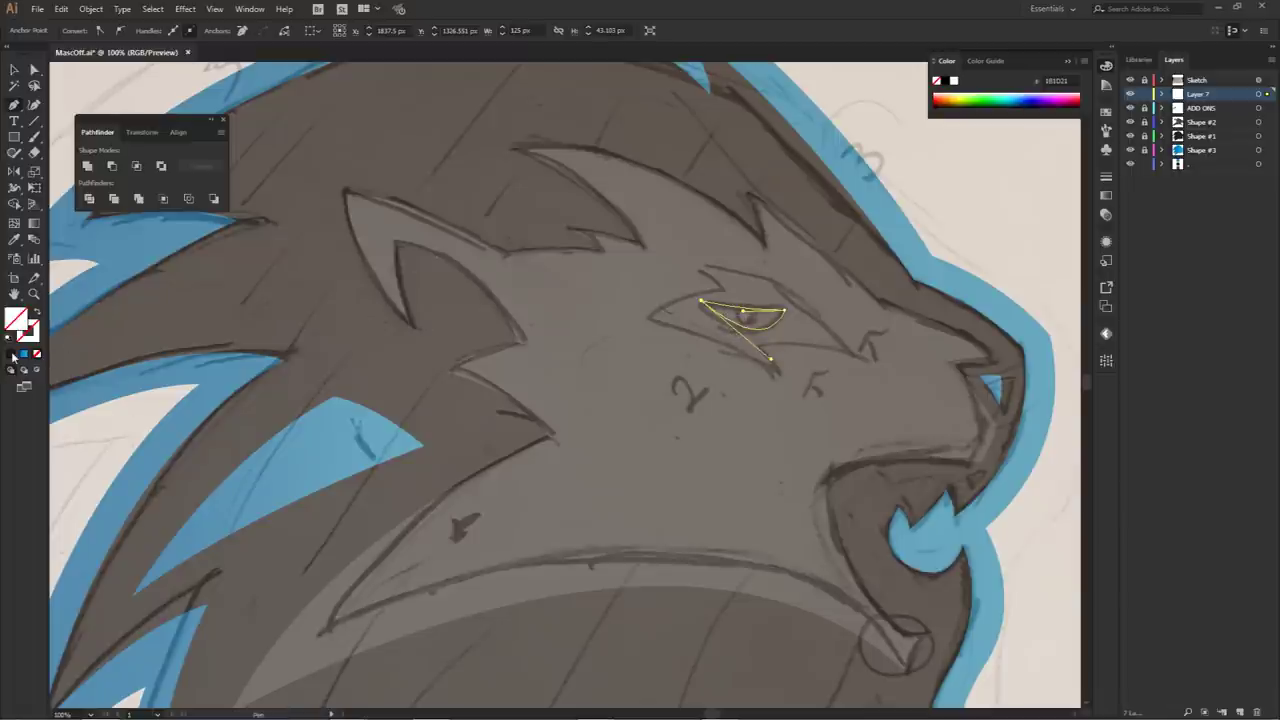
key("shift+x")
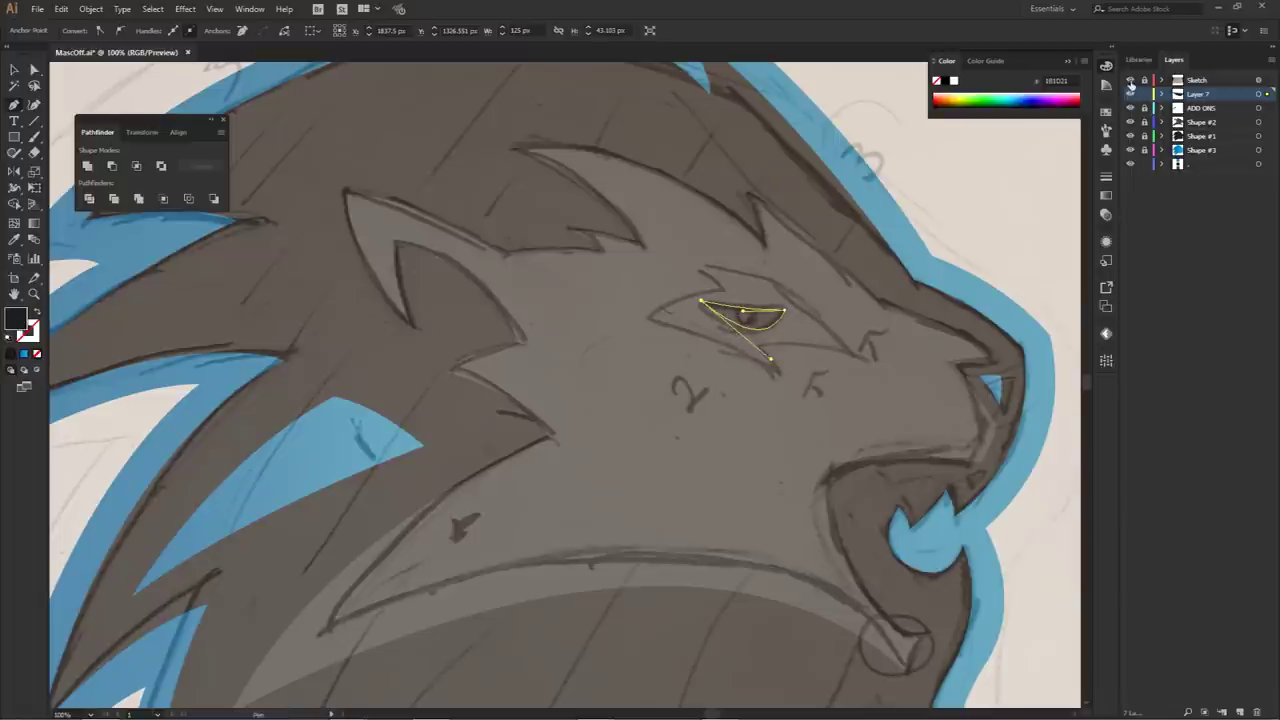
- Hide the Sketch layer and inspect the dark eye shape against the lion's grey face
left_click(1130, 80)
left_click(818, 255, "ctrl")
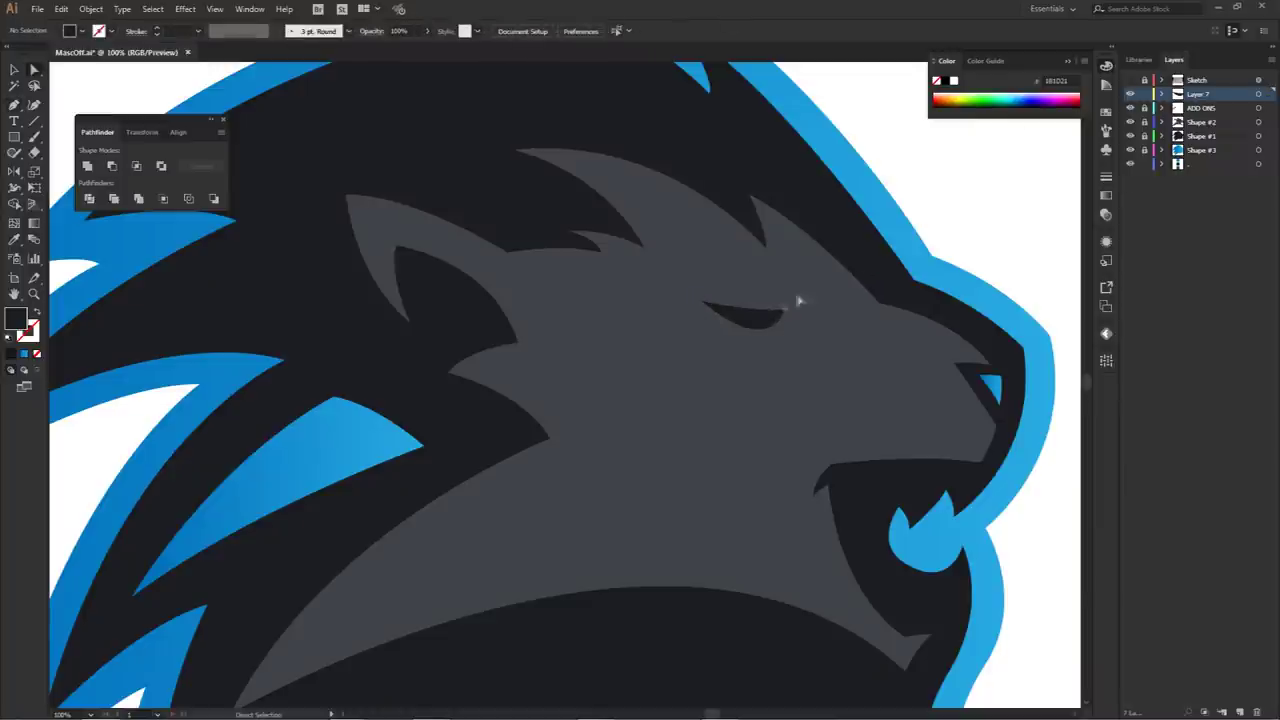
left_click(750, 322)
left_click(963, 208)
right_click(913, 243)
left_click(765, 328)
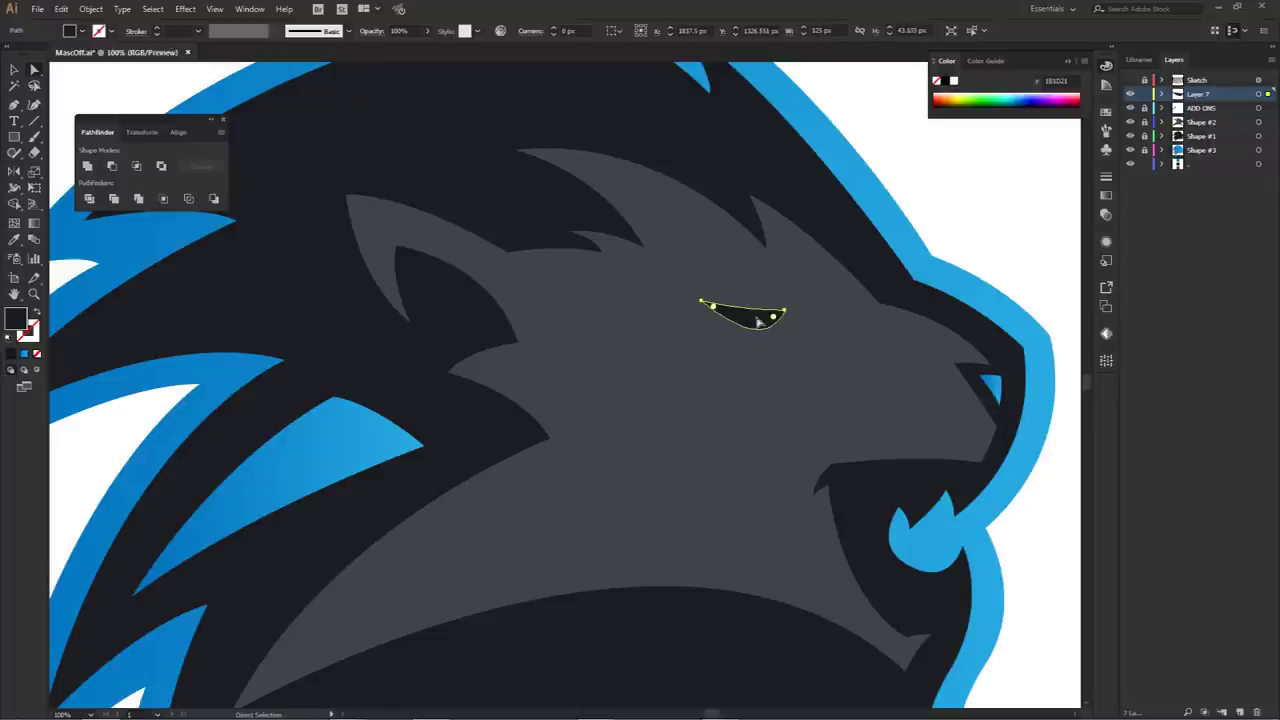
left_click(919, 213)
left_click(765, 321, "ctrl")
left_click_drag(793, 301, 775, 322)
key("a")
left_click(980, 208)
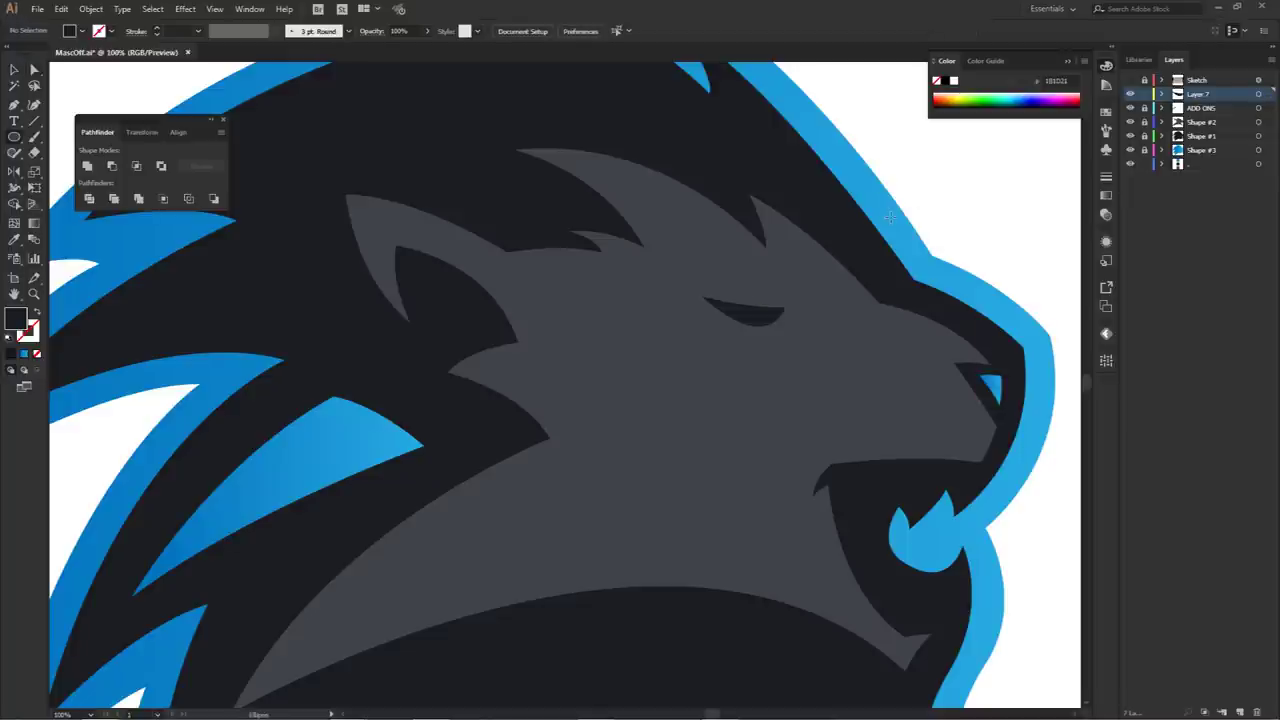
- Draw a small dark circle with the Ellipse tool, overlapping the middle of the eye's upper edge
left_click_drag(14, 141, 60, 168)
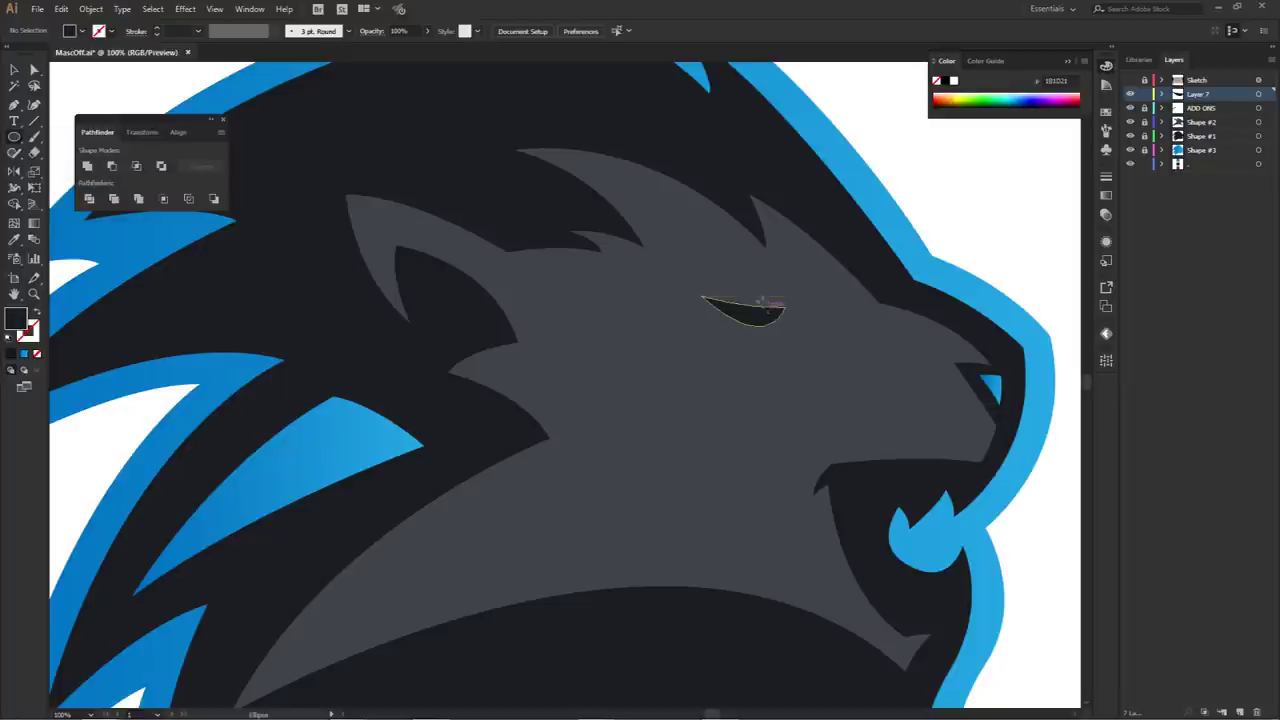
left_click_drag(749, 296, 752, 299)
key("ctrl+equal")
key("ctrl+equal")
key("ctrl+equal")
left_click_drag(670, 336, 681, 352)
- Use Shape Builder on the circle and eye to remove the part above the eye and separate the overlapping half-circle
left_click(706, 394, "shift")
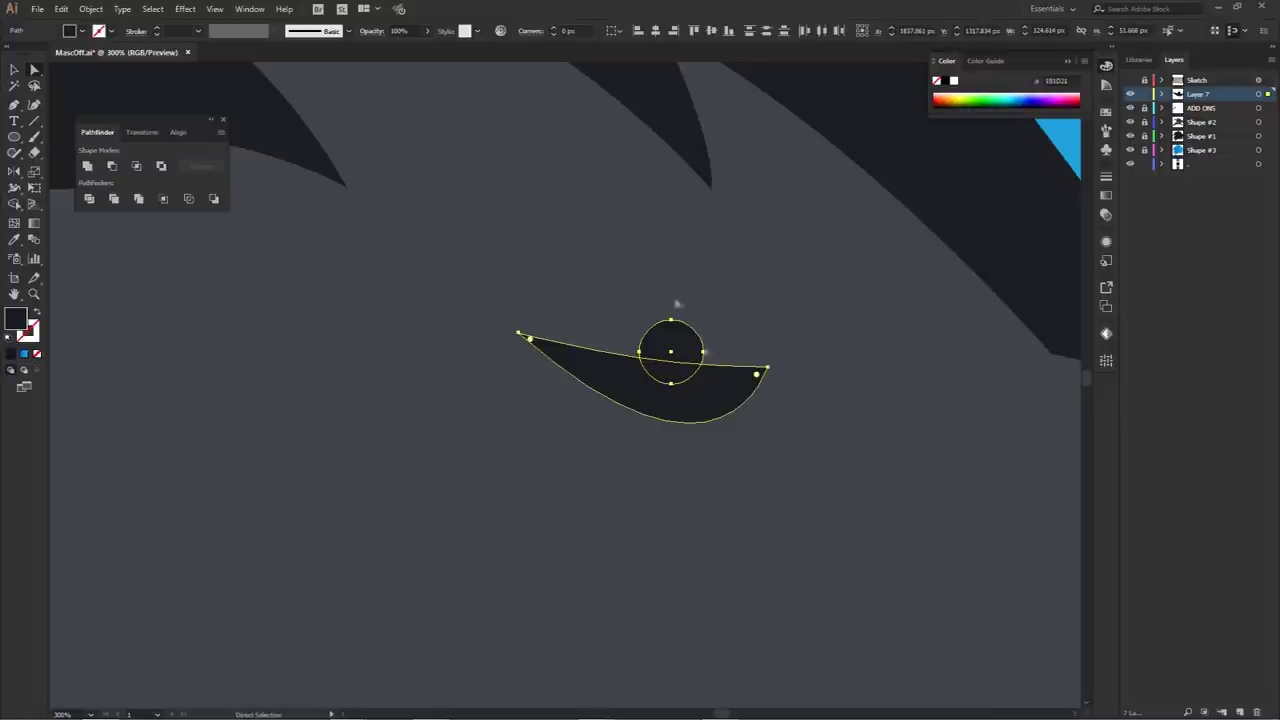
left_click_drag(734, 388, 794, 268)
key("ctrl+z")
key("shift+m")
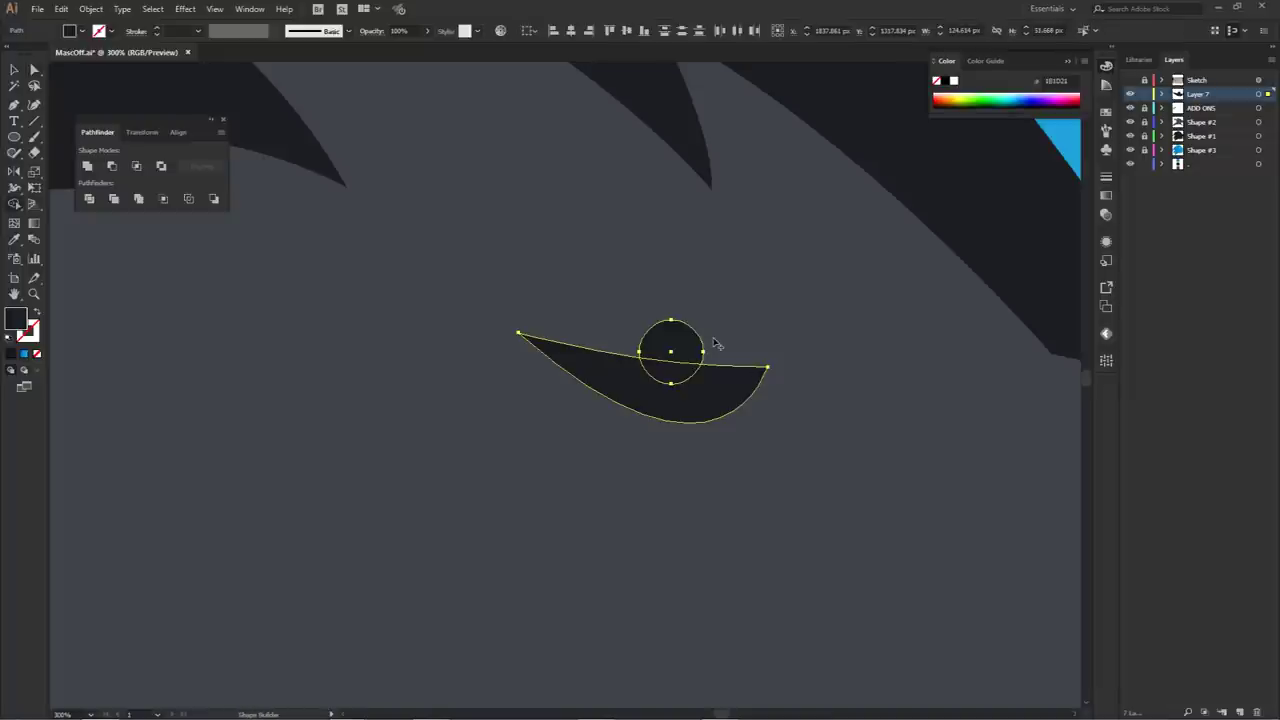
left_click(21, 201)
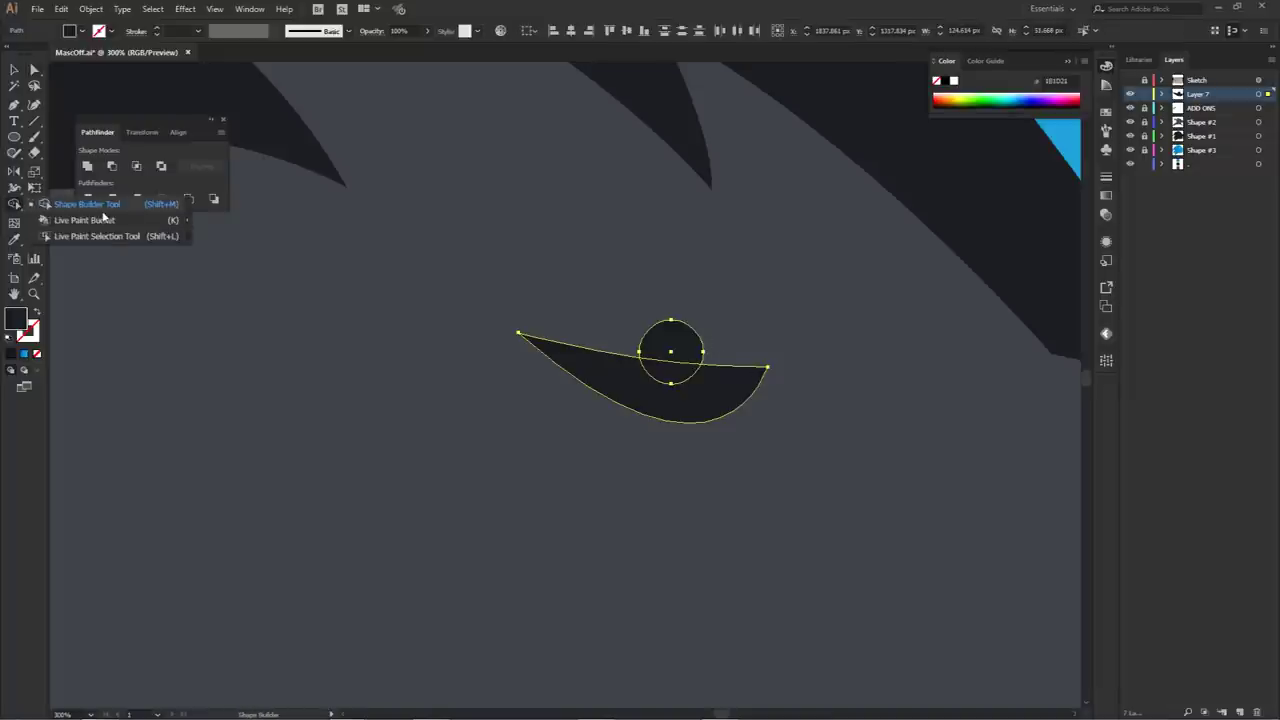
left_click(103, 211)
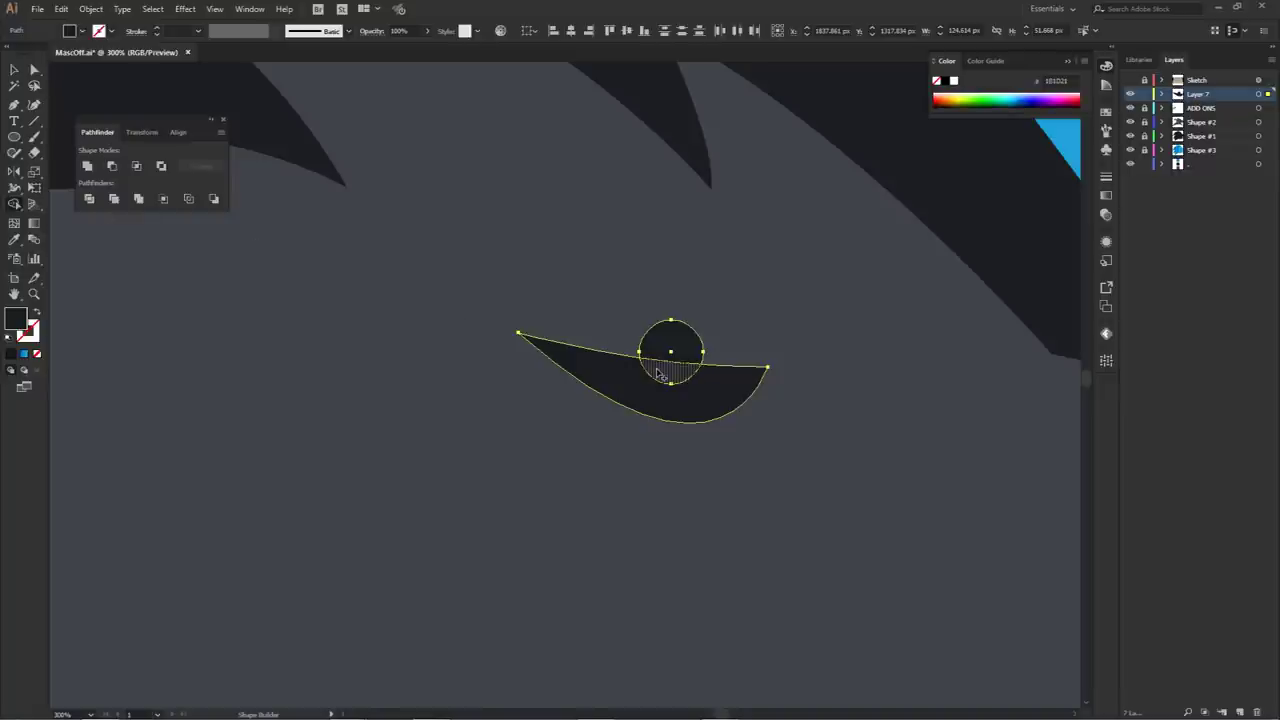
left_click(665, 335, "alt")
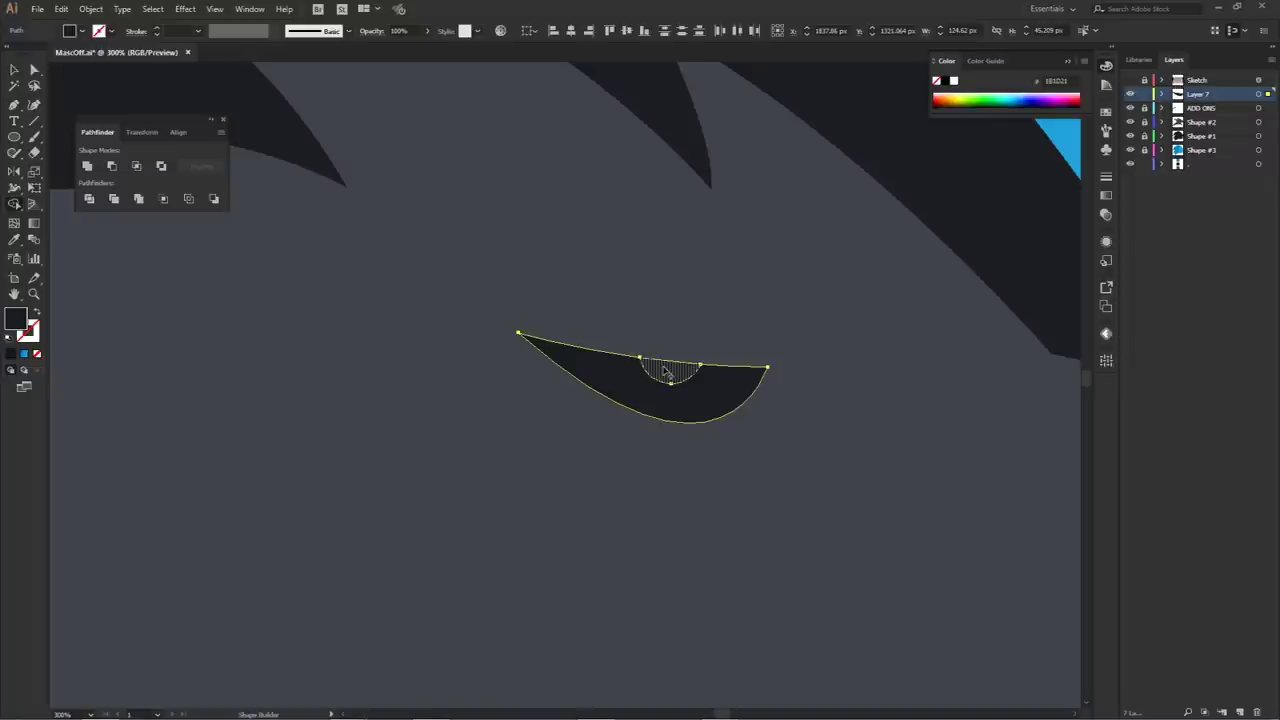
left_click(664, 371)
- Try moving the separated half-circle up out of the eye and undo the move
key("a")
left_click(691, 334)
left_click_drag(669, 369, 703, 297)
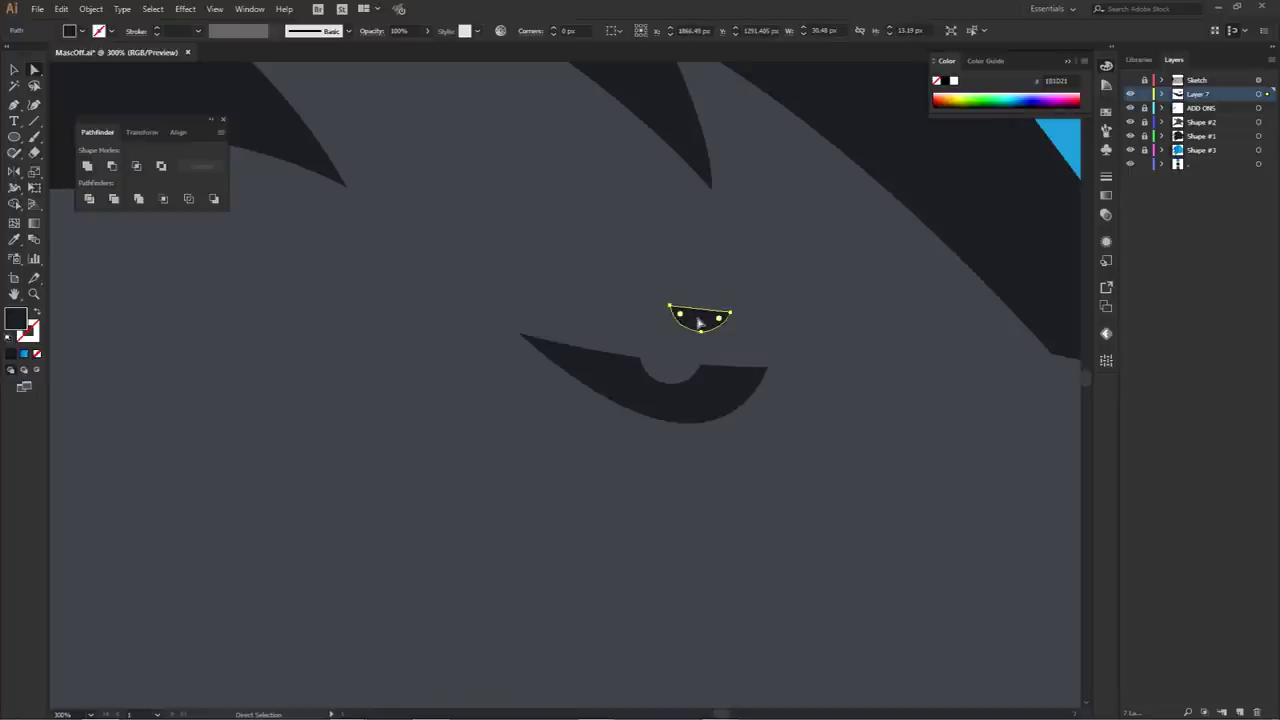
key("ctrl+z")
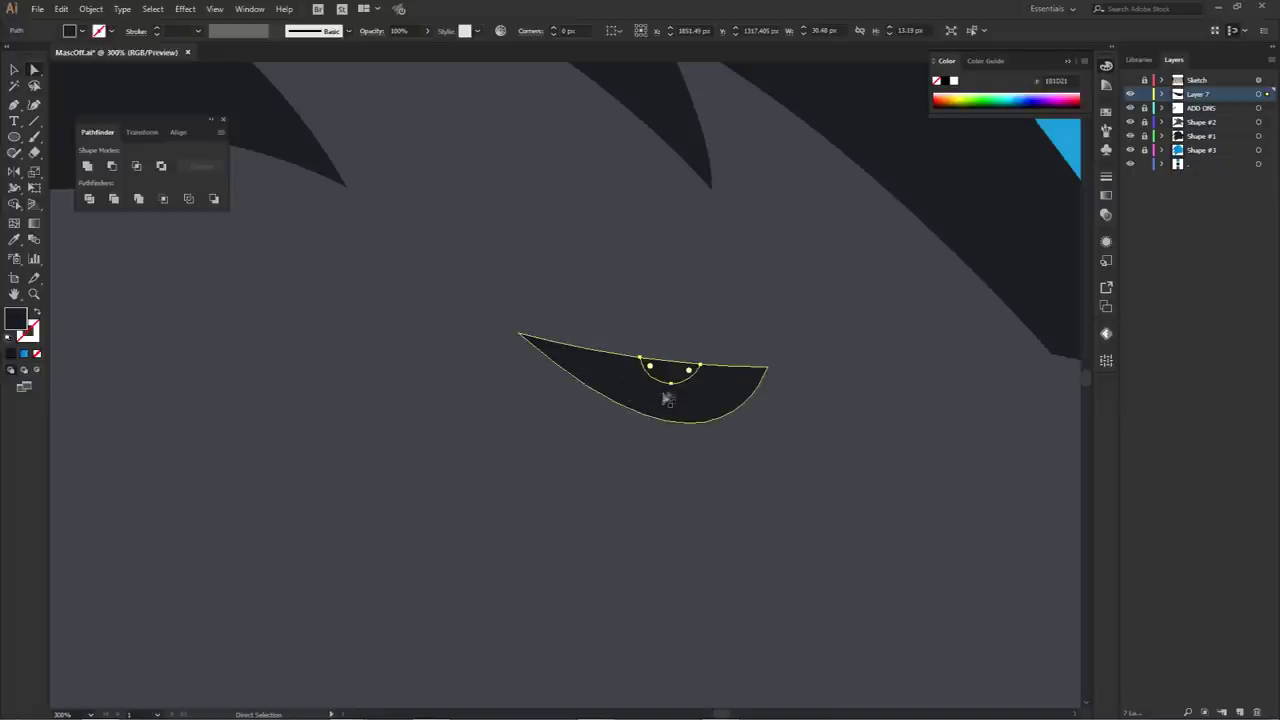
- Fill the half-circle with white sampled from the background and shift it slightly toward the nose
scroll(679, 355, "down", 2)
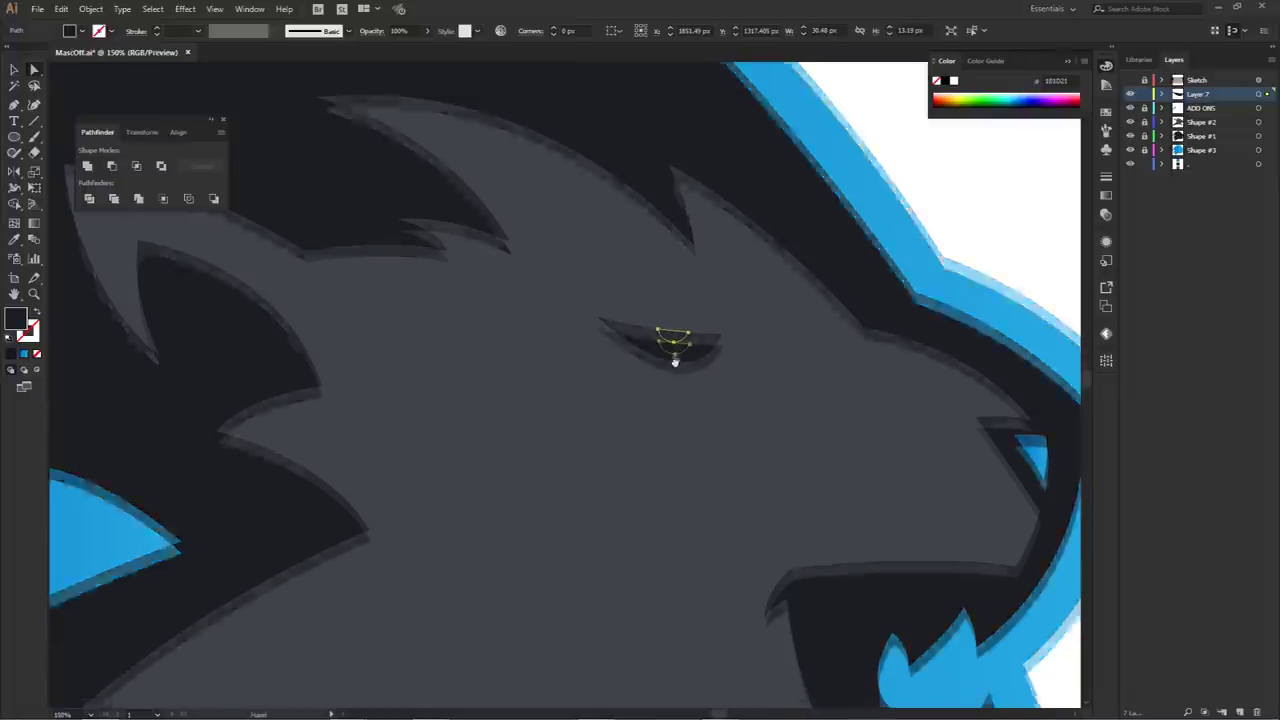
key("i")
left_click(954, 178)
key("a")
left_click(942, 188)
scroll(688, 325, "up", 3)
scroll(689, 328, "up", 2)
left_click(670, 343)
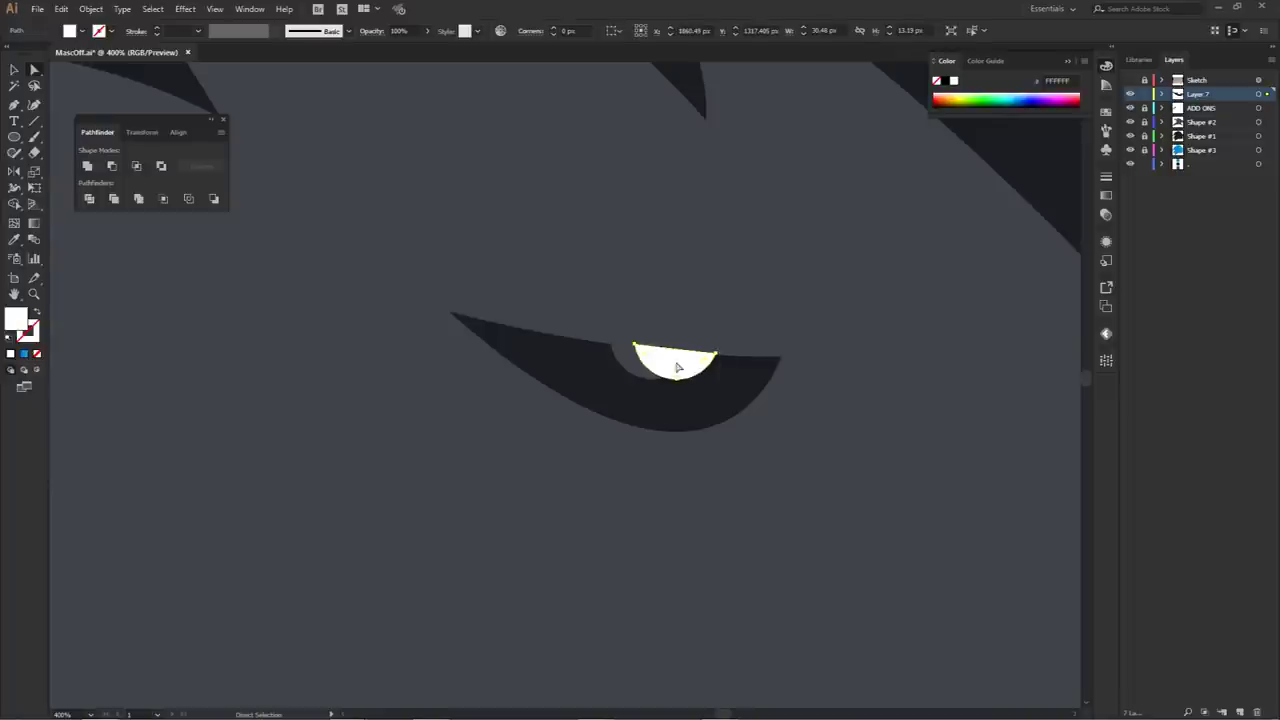
- Stack the white half-circle beneath the eye path in Layer 7 and nudge it to align with the eye's upper edge
left_click(1161, 93)
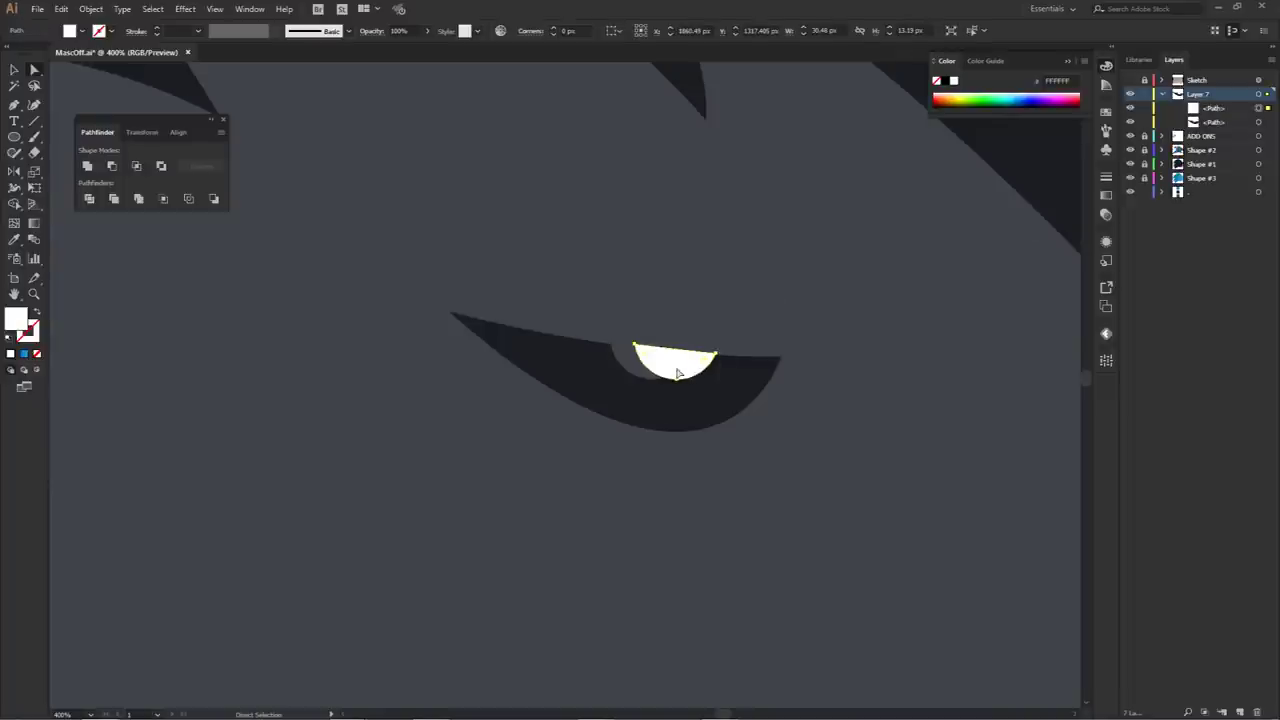
left_click_drag(1213, 108, 1214, 126)
scroll(667, 363, "up", 1)
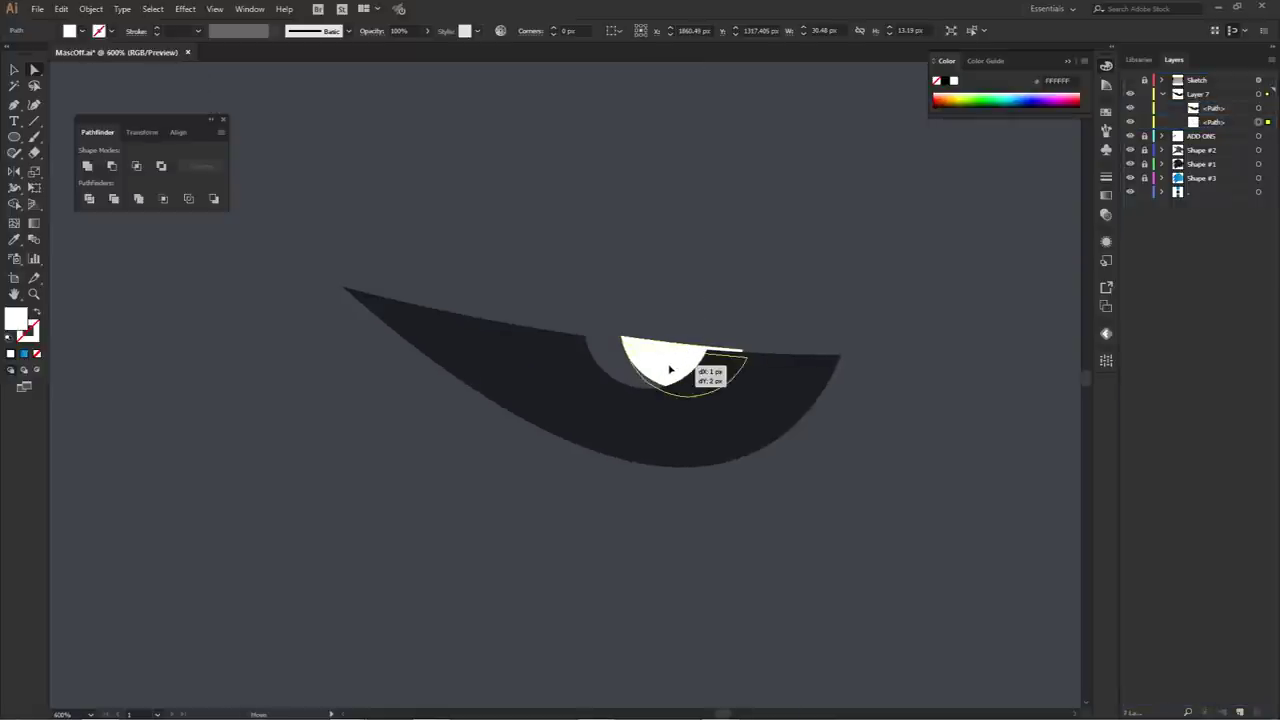
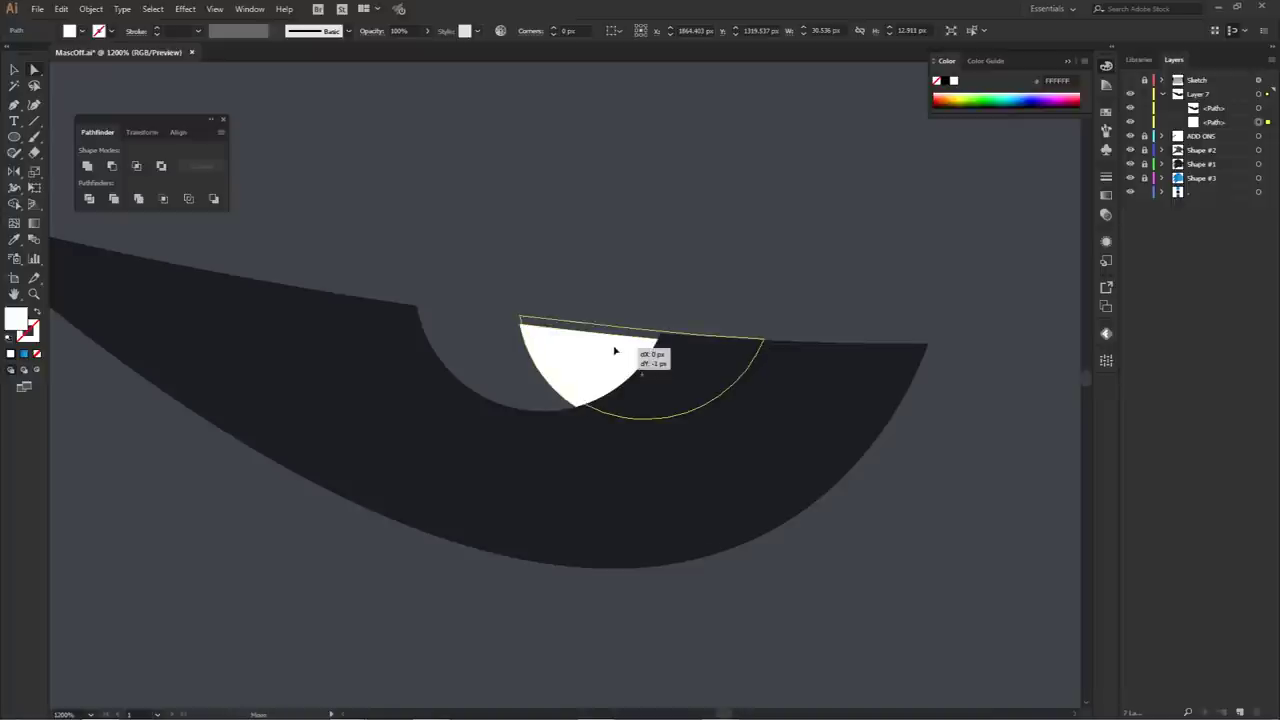
left_click(636, 321)
left_click(608, 346)
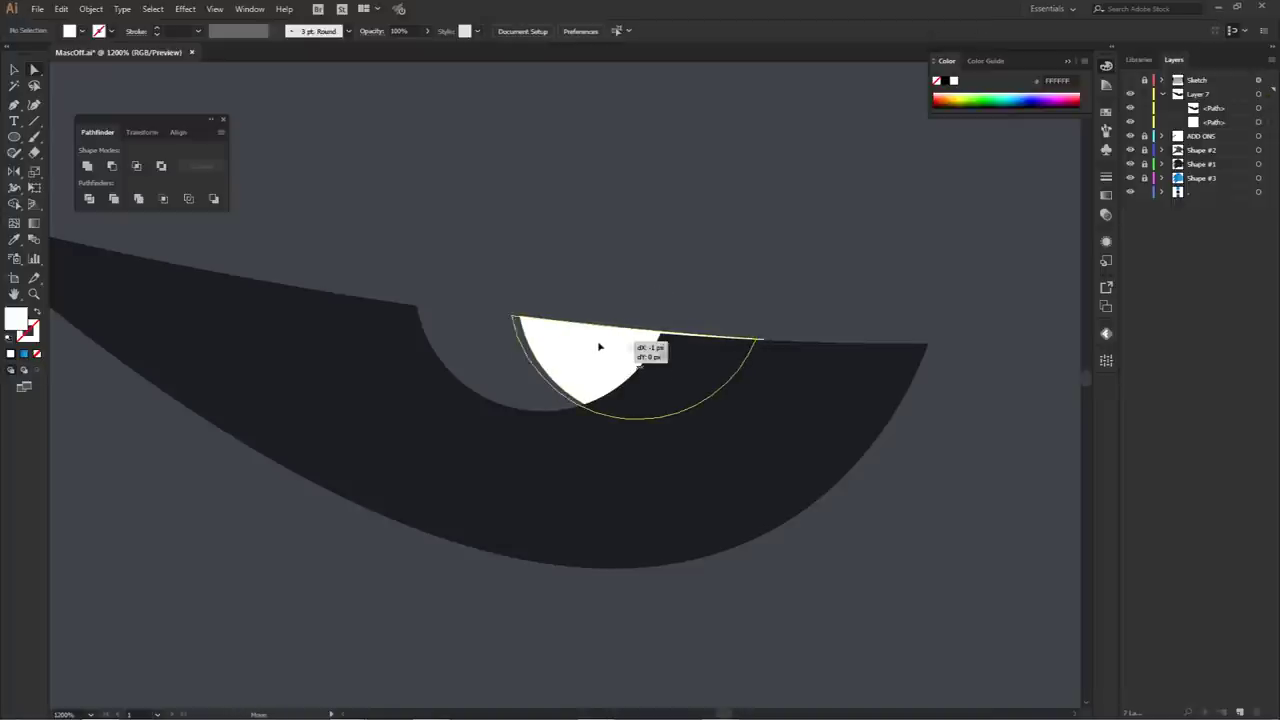
left_click(628, 283)
- Adjust the white highlight's front corner anchor and curve handle so its top edge follows the eye's upper edge
scroll(628, 283, "down", 8)
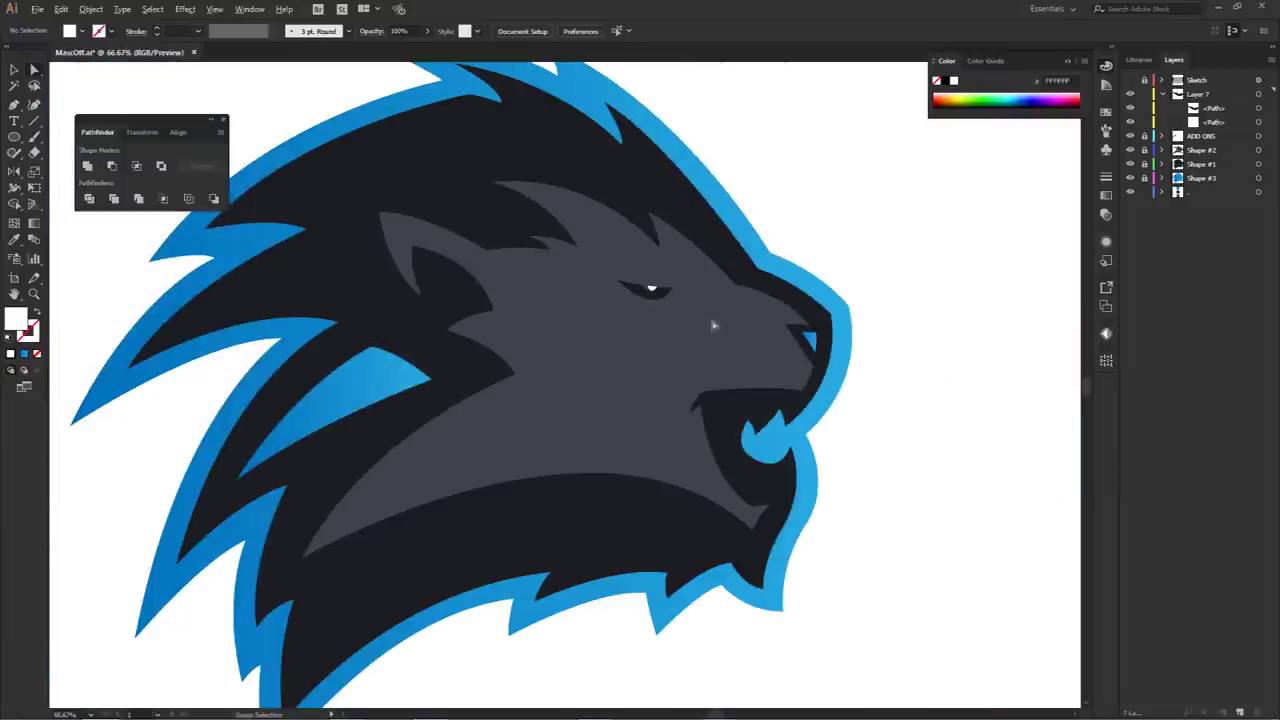
left_click_drag(721, 329, 731, 333)
scroll(686, 309, "up", 7)
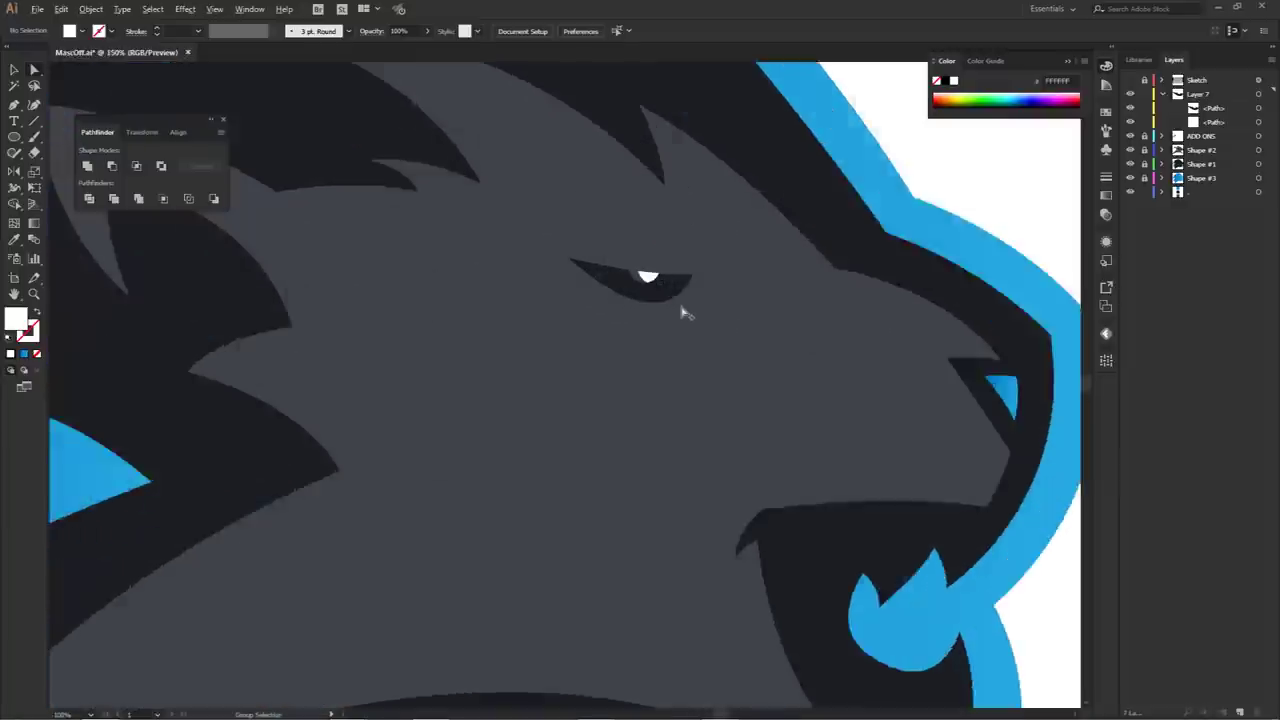
left_click(646, 260)
scroll(646, 260, "up", 5)
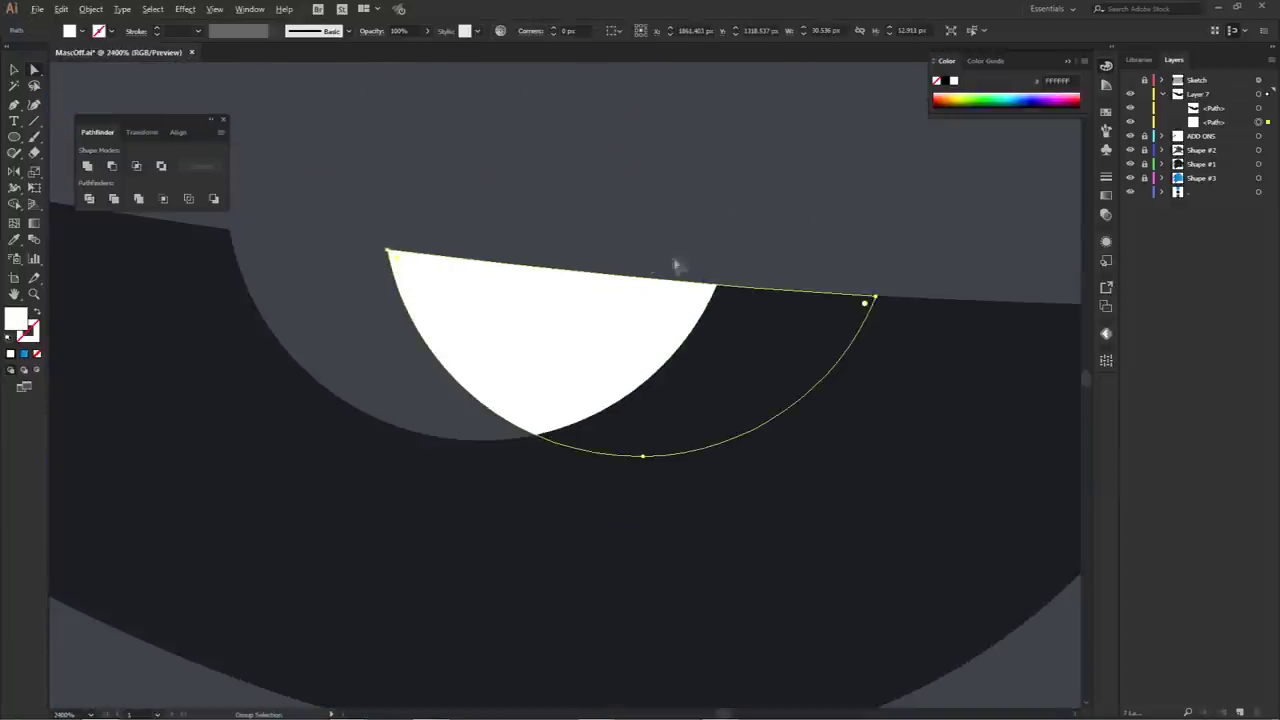
scroll(663, 309, "down", 1)
left_click_drag(922, 318, 931, 316)
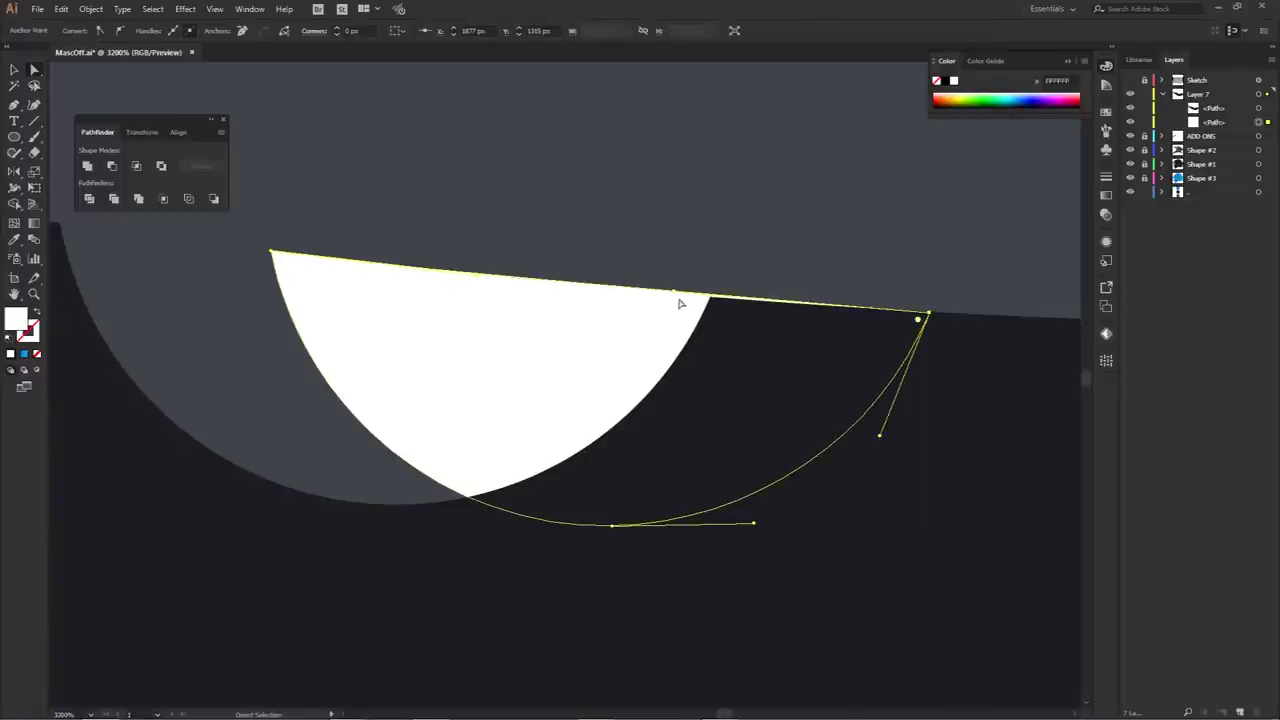
left_click_drag(676, 300, 645, 308)
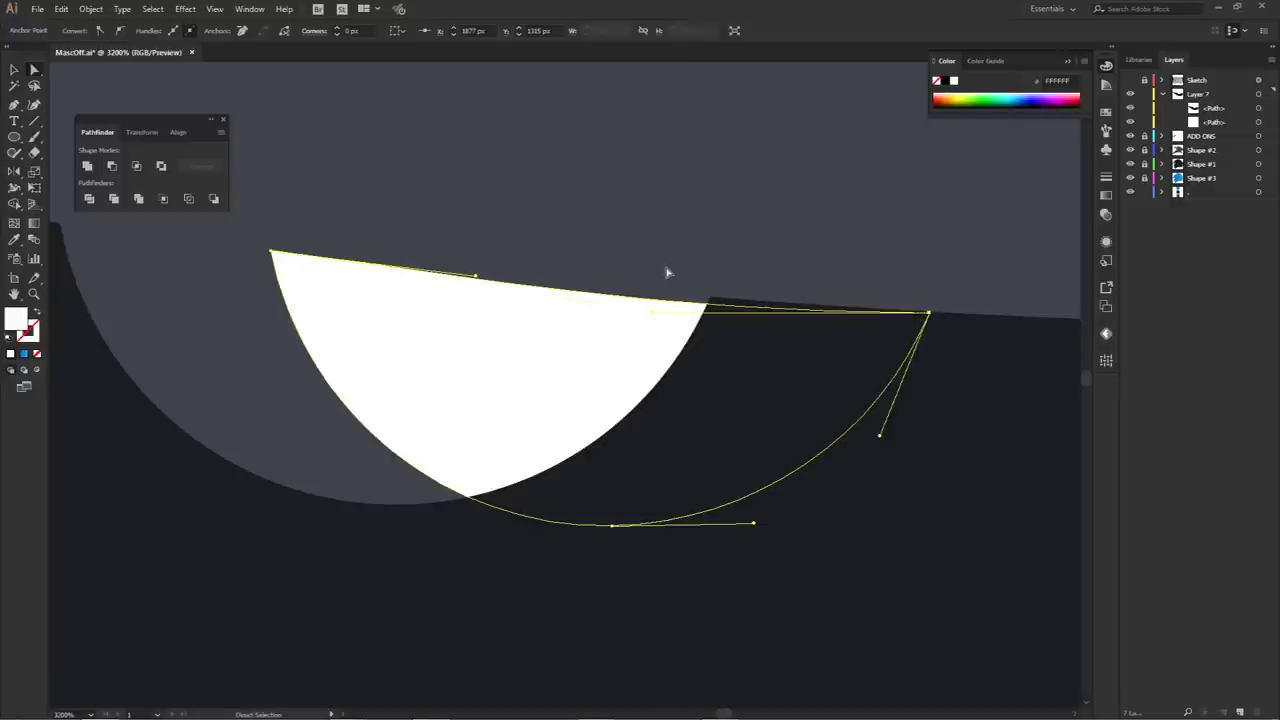
left_click(666, 272)
- Show the Sketch layer and create a new layer inside Layer 7, beneath the two eye paths
scroll(667, 273, "down", 7)
left_click_drag(725, 341, 770, 376)
scroll(770, 376, "down", 2)
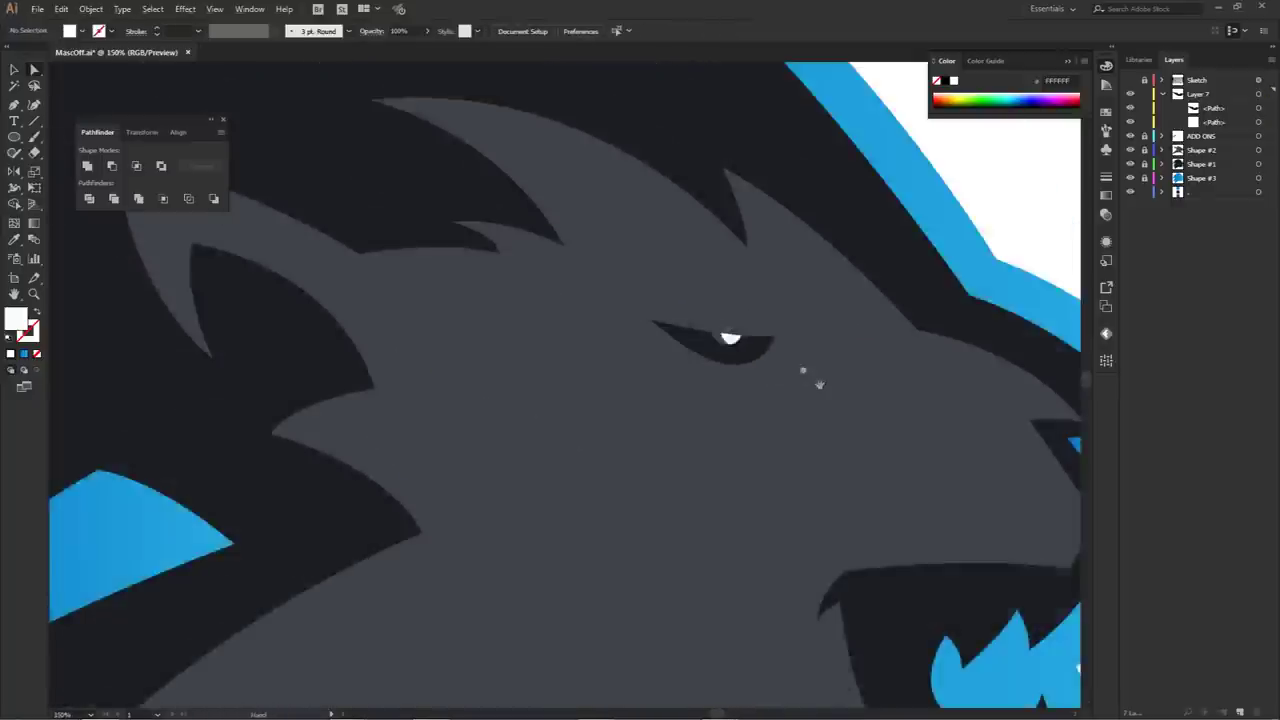
left_click(1131, 80)
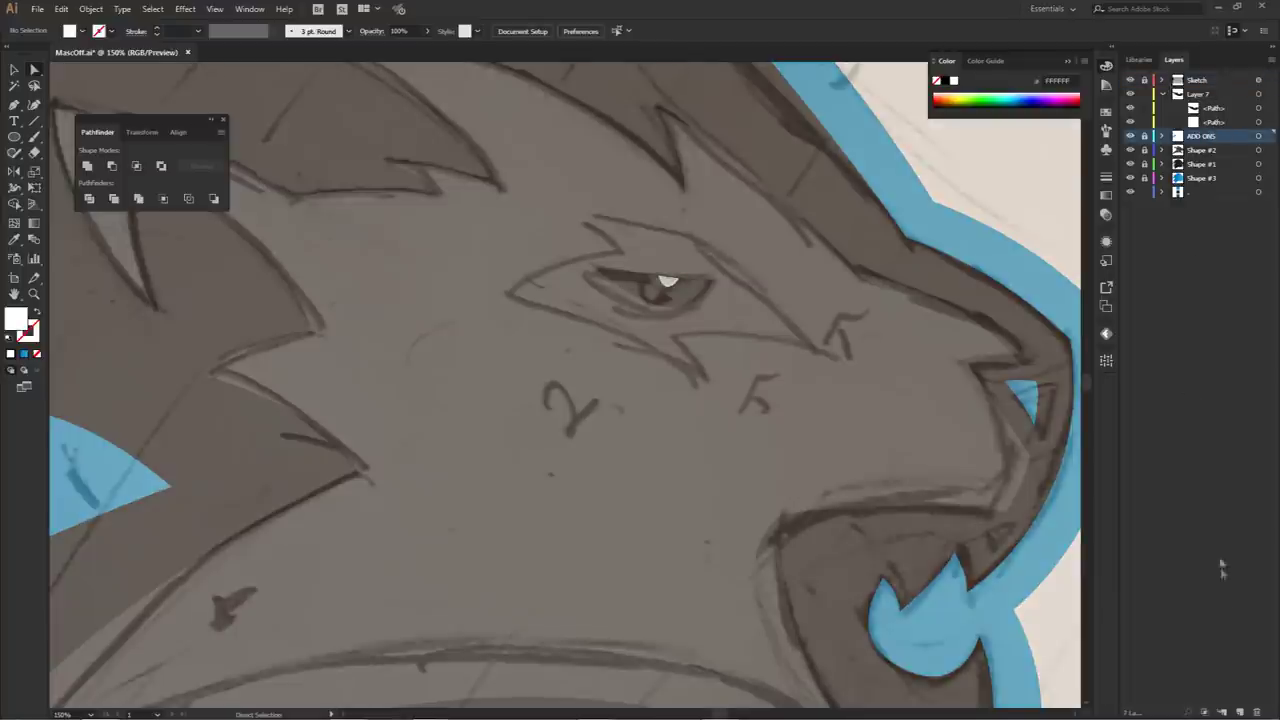
left_click(1240, 712)
left_click_drag(1216, 141, 1214, 125)
- Trace the spiky upper edge of the eye surround from the brow back to its rear corner with the Pen tool
left_click_drag(704, 258, 742, 272)
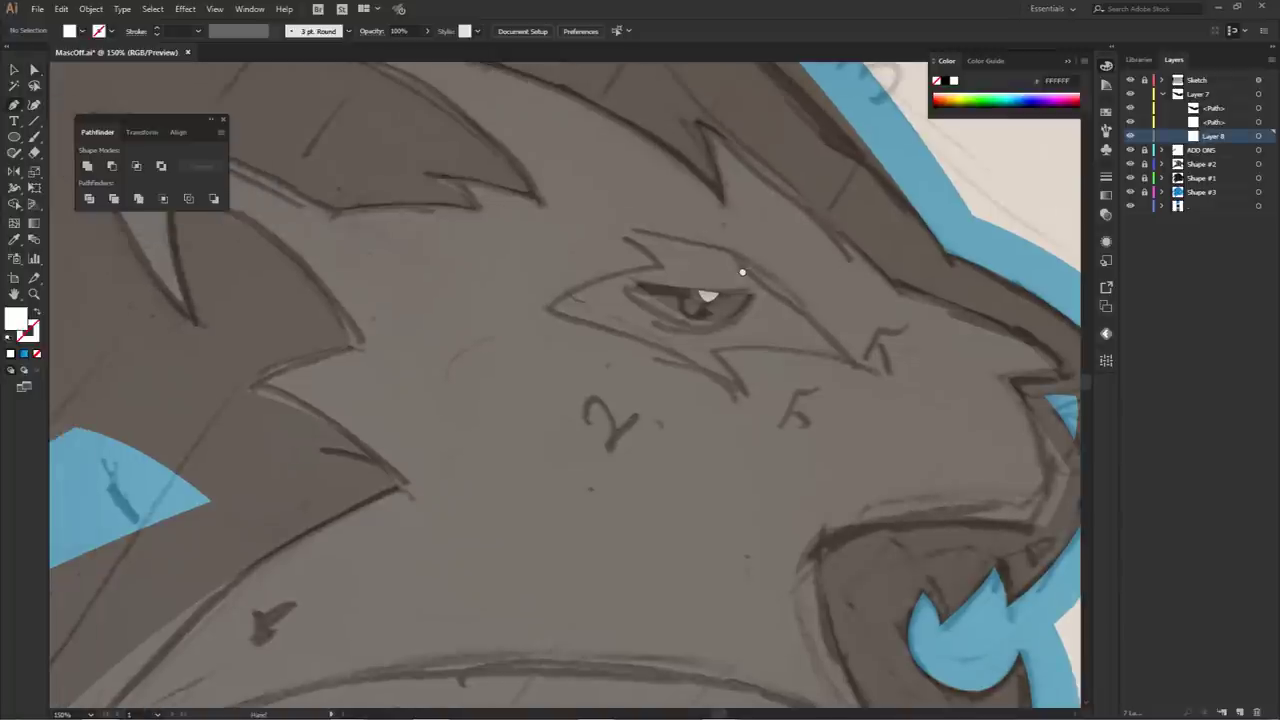
left_click(725, 254)
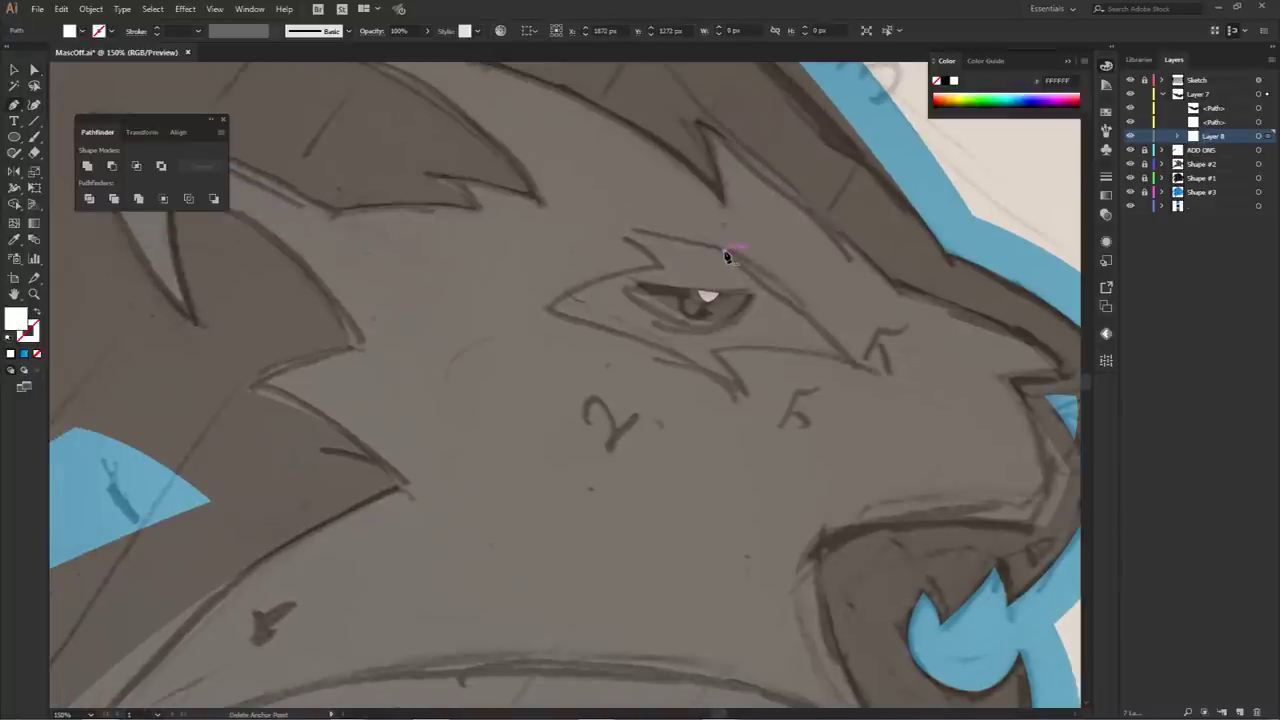
left_click(672, 234)
left_click_drag(683, 236, 658, 267)
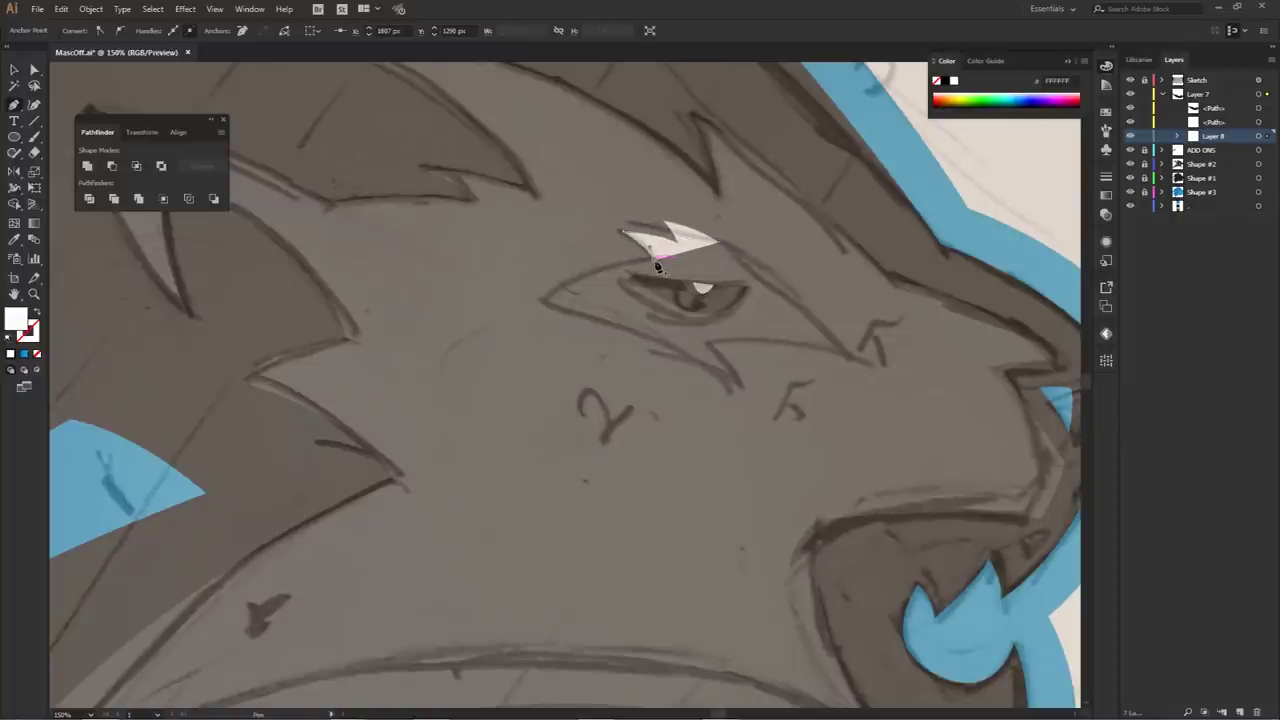
left_click_drag(631, 237, 595, 273)
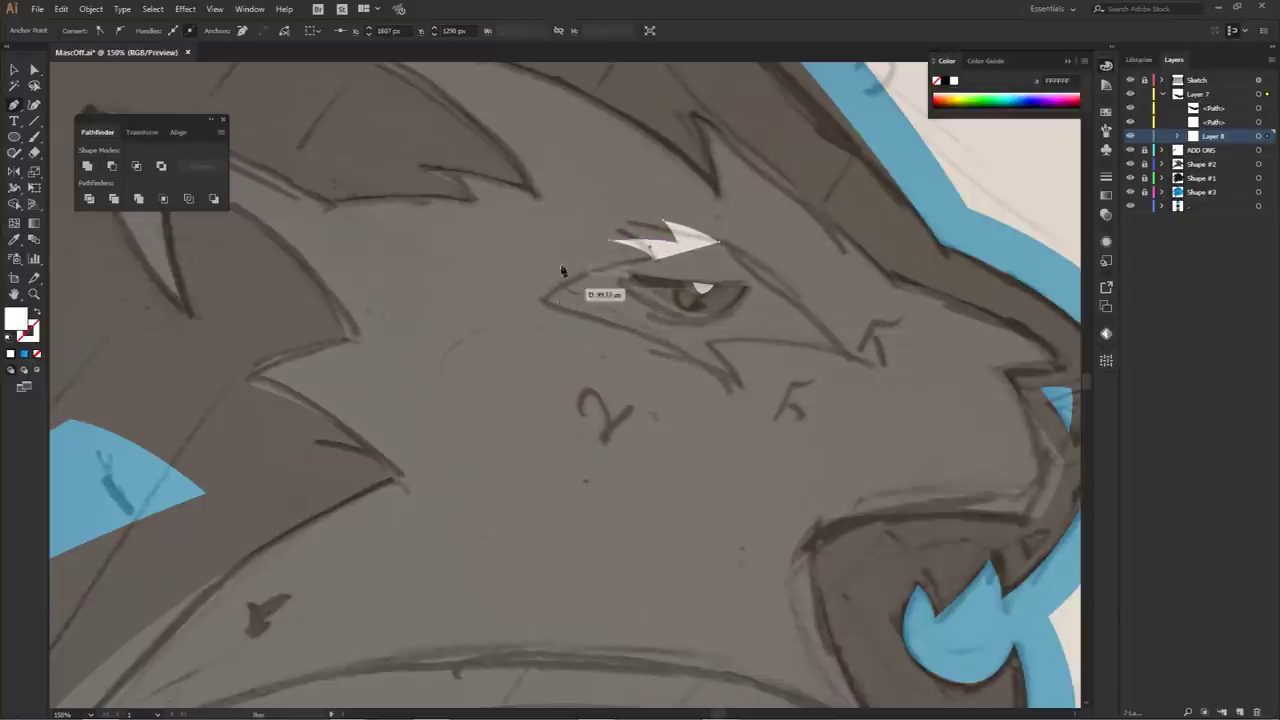
left_click(535, 299)
left_click_drag(498, 337, 460, 350)
left_click_drag(611, 249, 593, 260)
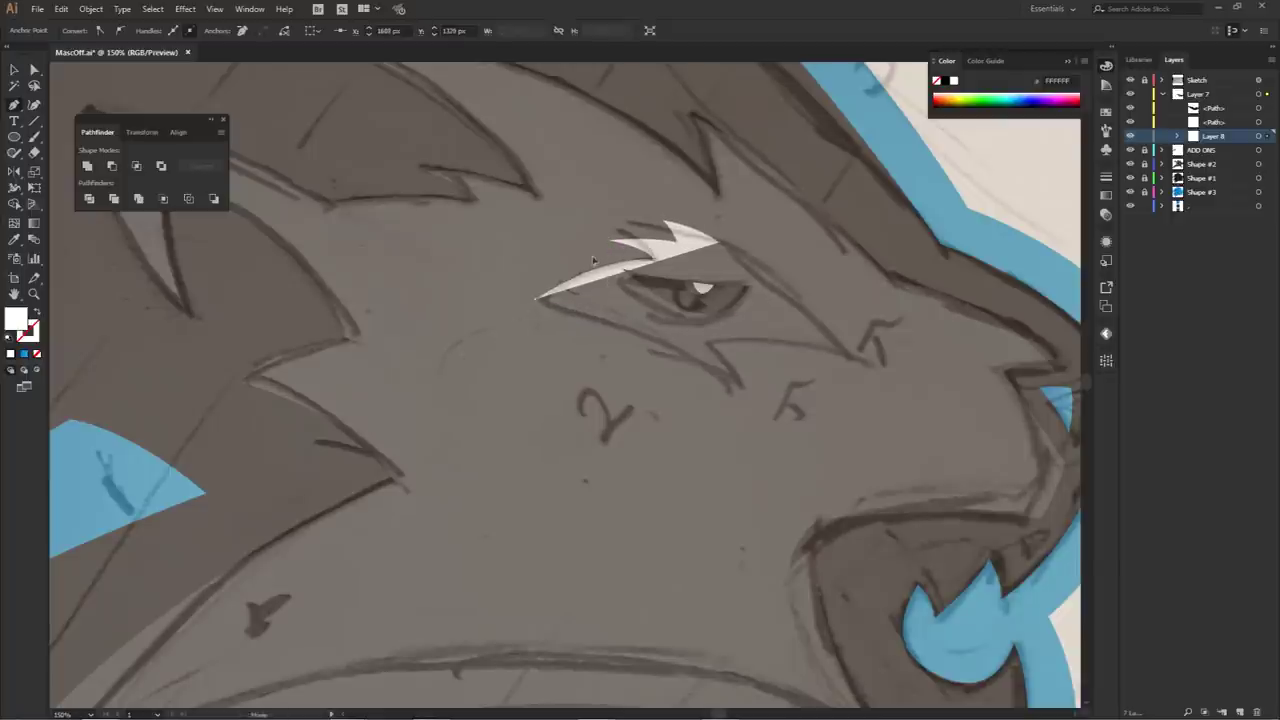
- Trace the surround's lower edge with its pointed spike to the front corner, close the shape and refine its upper curves
left_click_drag(542, 297, 936, 382)
left_click(853, 359)
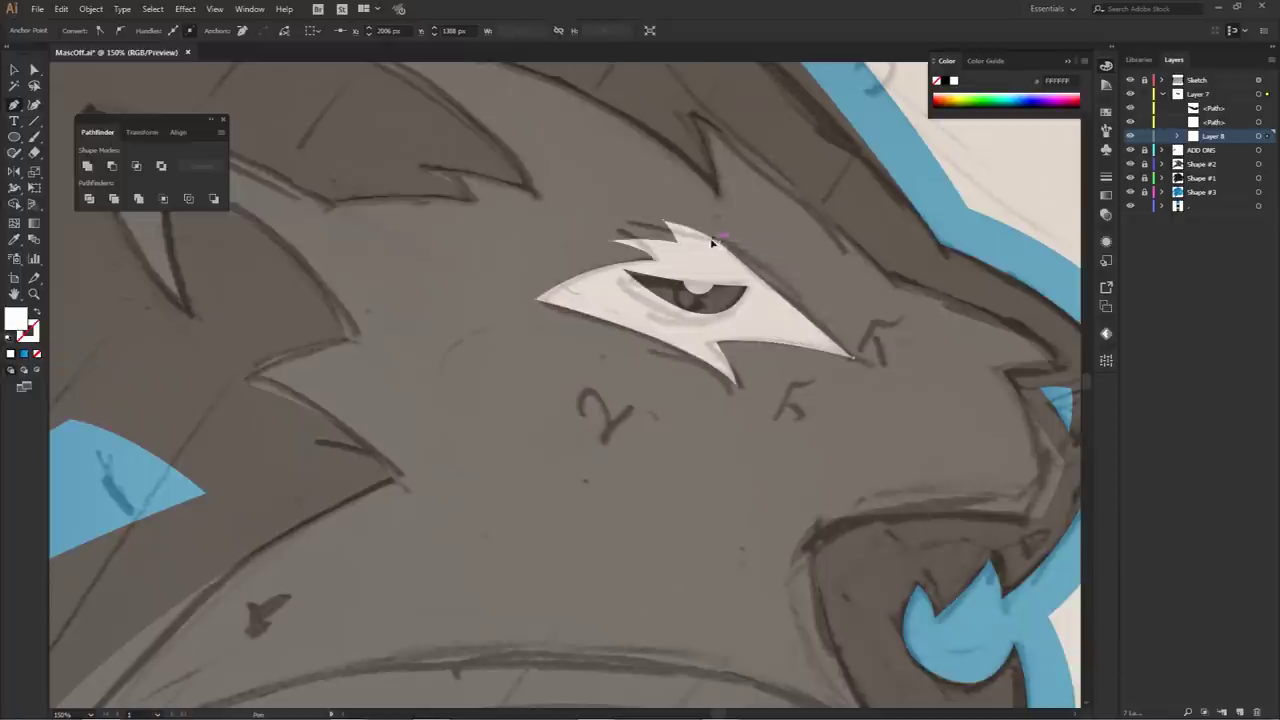
key("ctrl+z")
key("a")
left_click_drag(700, 231, 737, 234)
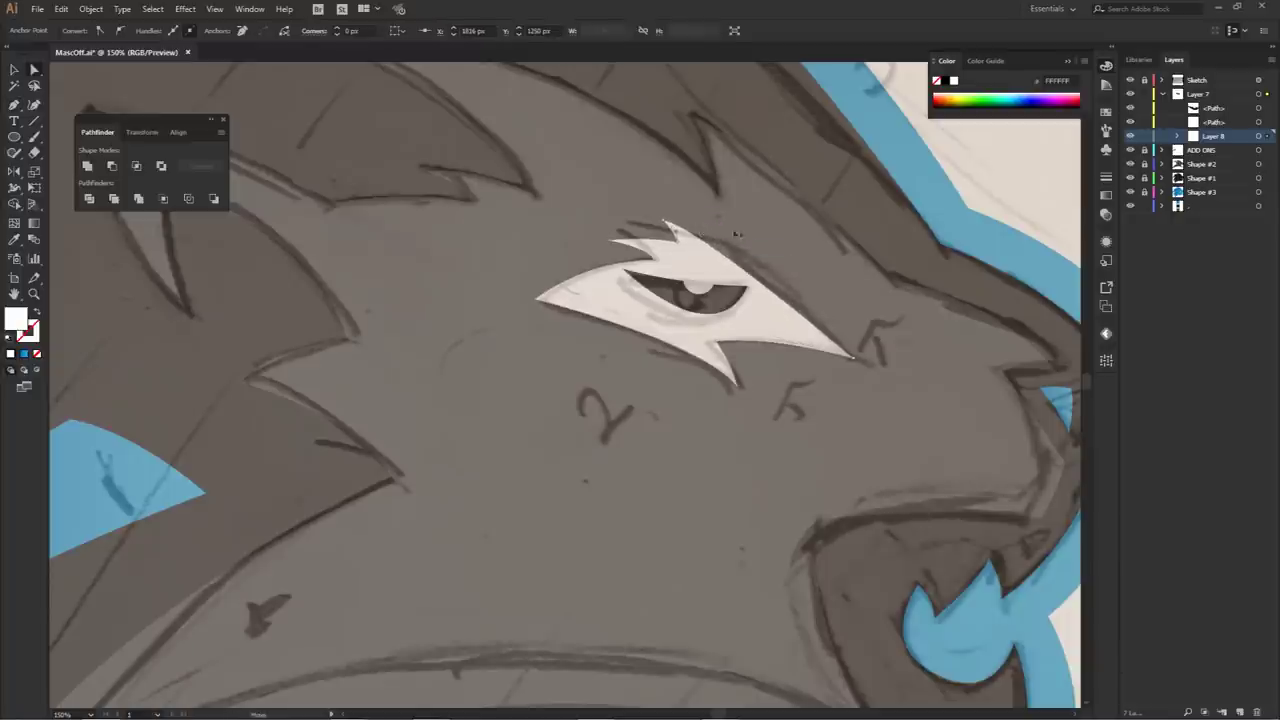
left_click(655, 262)
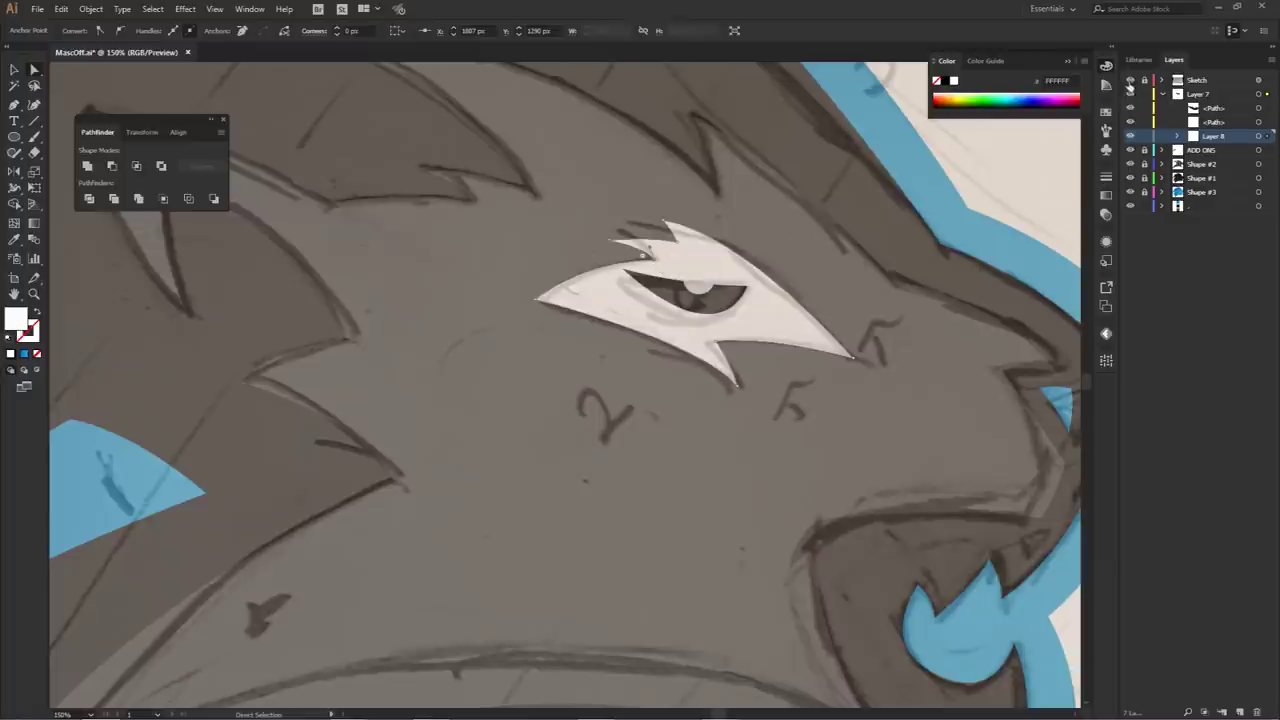
- Hide the Sketch layer and fill the eye surround with the dark mane colour using the Eyedropper
left_click(1130, 81)
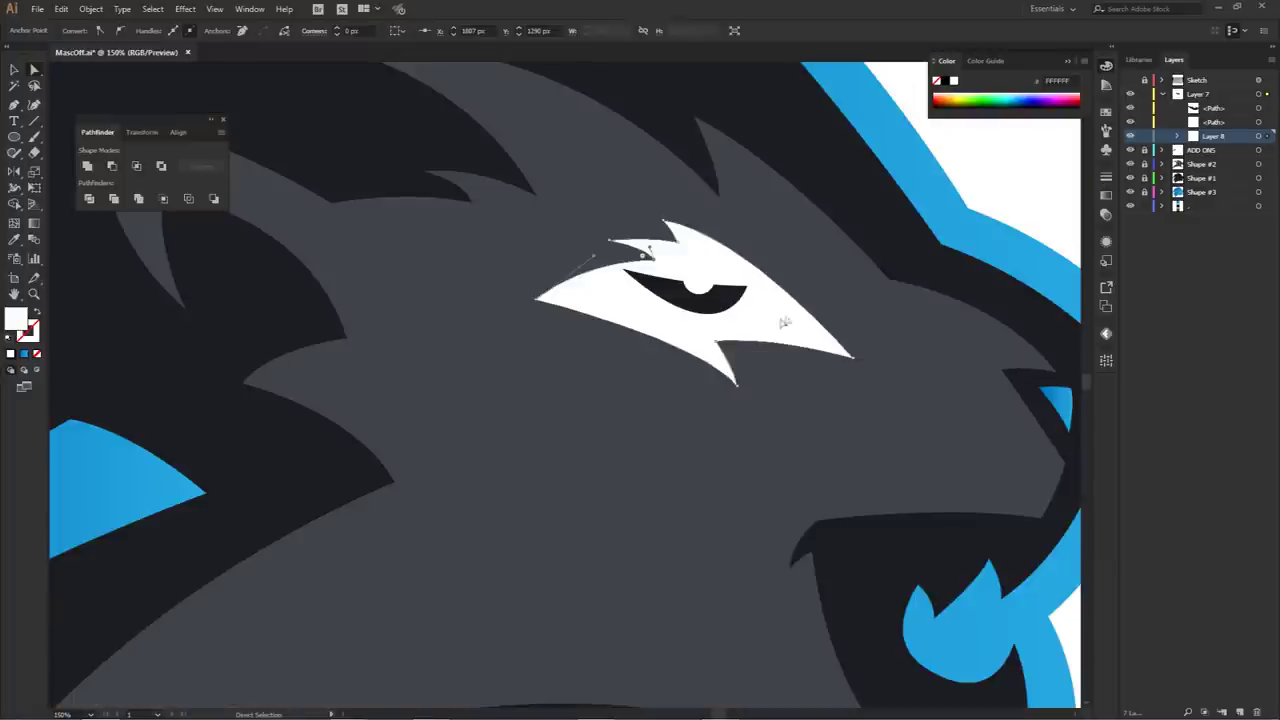
left_click(769, 326)
left_click(1011, 163)
left_click(799, 318)
key("i")
left_click(865, 206)
key("a")
- Fill the eye shape with the blue gradient sampled from the lion's outline
left_click(729, 308)
key("i")
left_click(944, 186)
key("a")
left_click(968, 168)
- Scale the blue eye and white highlight down together to about 108 px wide, keeping them centred in the surround
scroll(823, 295, "down", 2)
left_click_drag(848, 322, 826, 300)
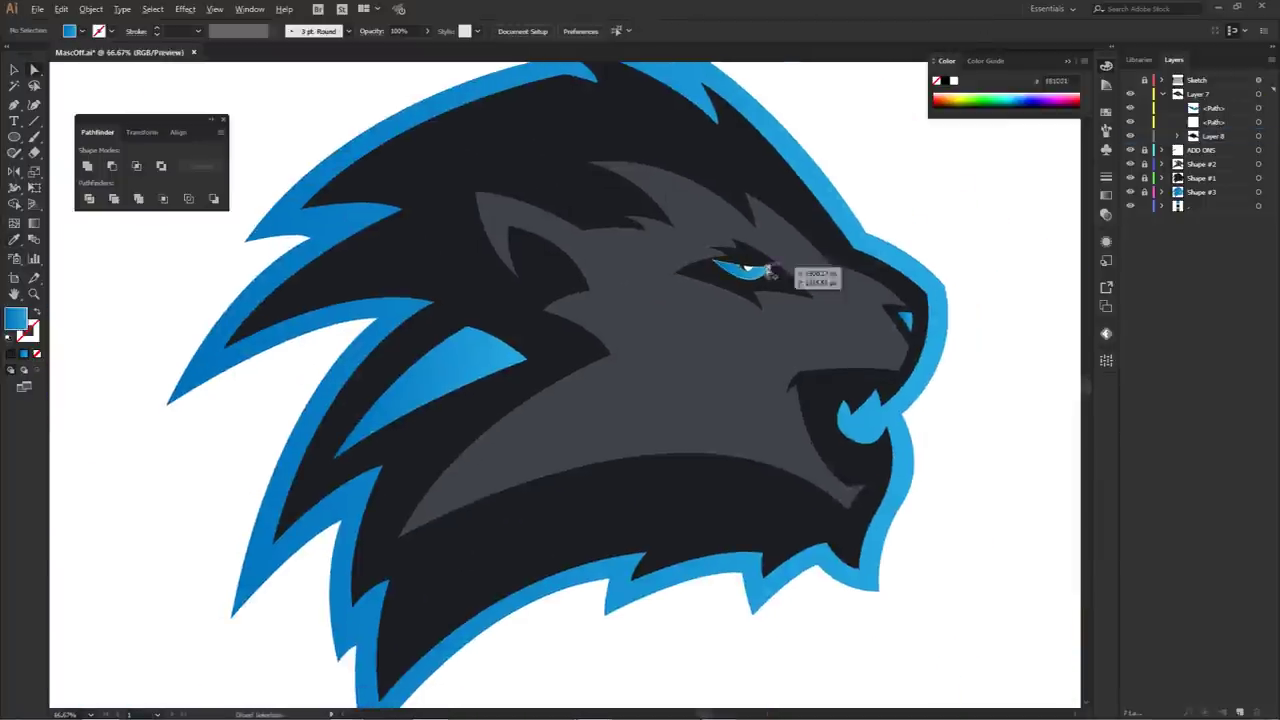
scroll(768, 270, "up", 3)
left_click(766, 270)
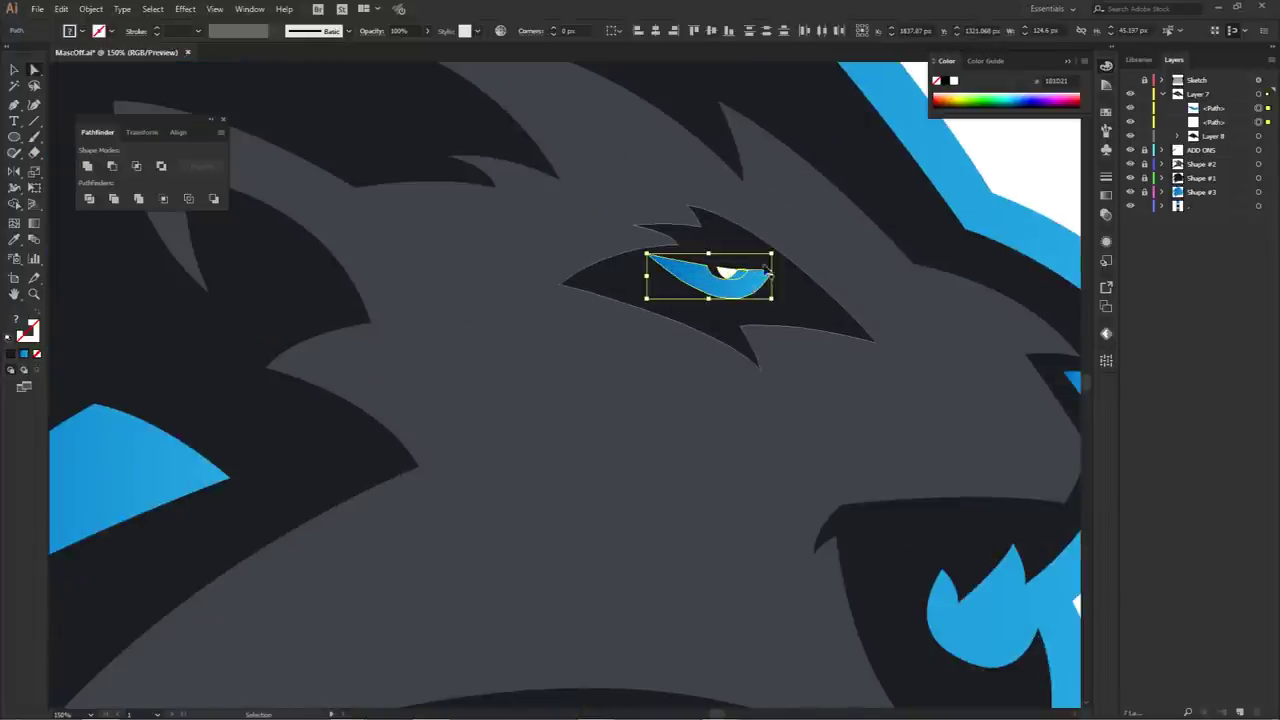
left_click_drag(771, 253, 733, 303)
scroll(737, 284, "up", 2)
key("ctrl+z")
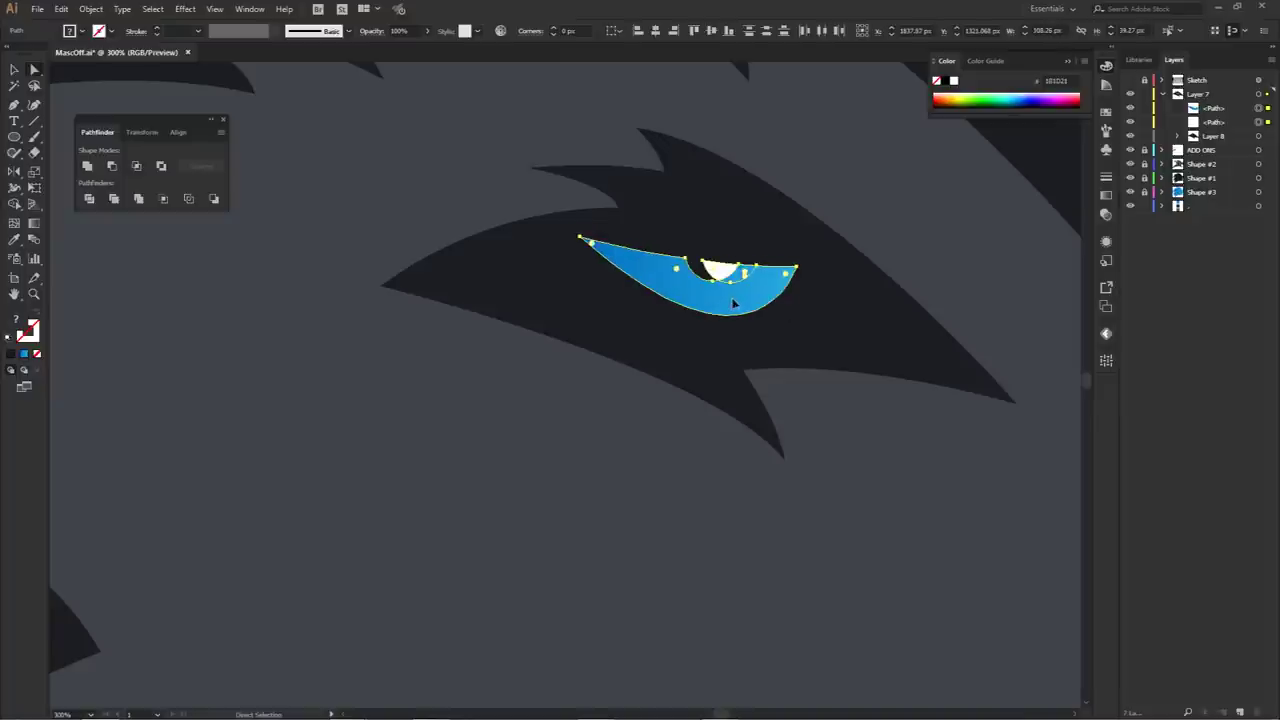
- Select the surround, blue eye and highlight together and scale the whole eye down proportionally on the face
left_click(749, 223)
left_click_drag(749, 223, 733, 225)
left_click(764, 294, "shift")
left_click(727, 271, "shift")
scroll(815, 217, "down", 2)
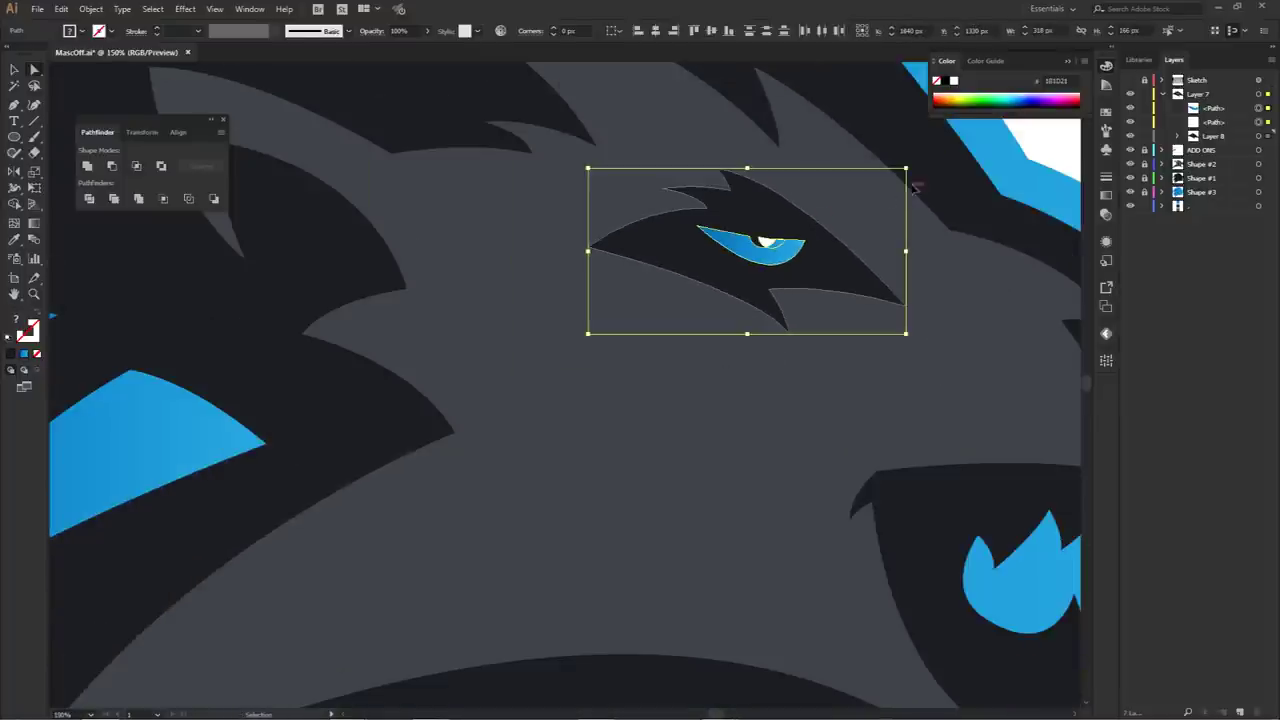
left_click_drag(907, 169, 866, 180)
scroll(875, 250, "down", 3)
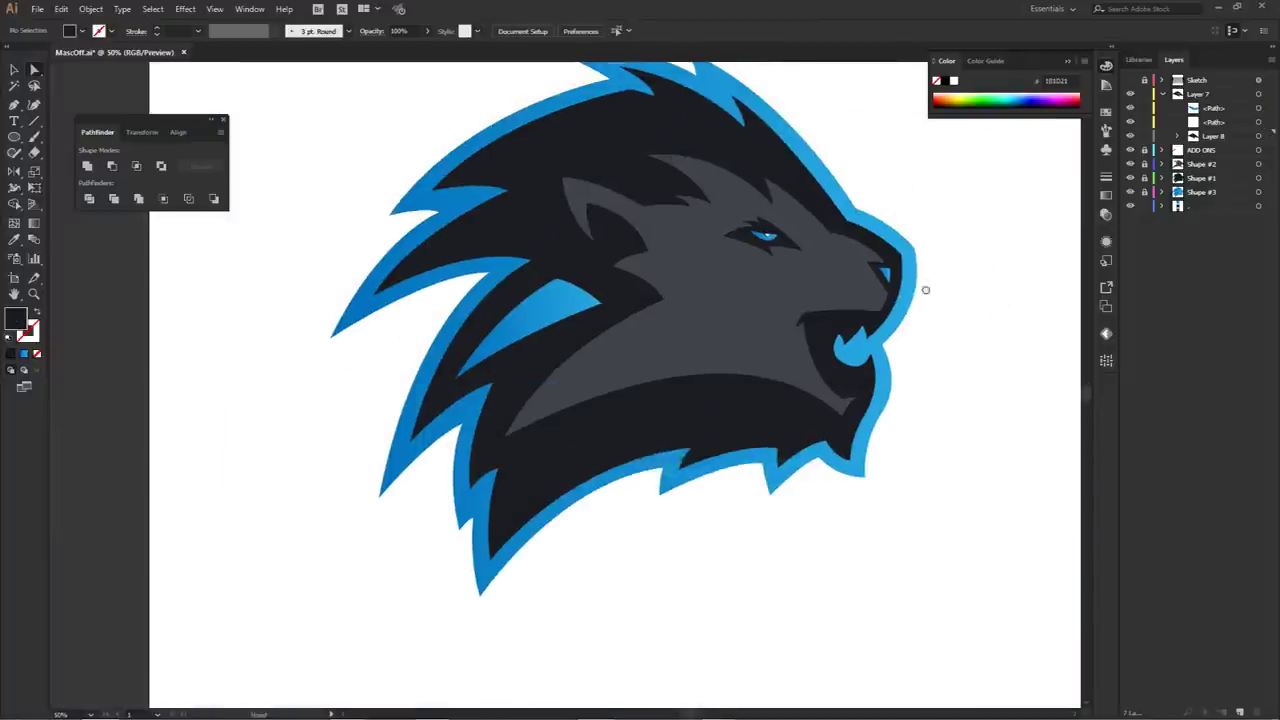
scroll(928, 291, "down", 1)
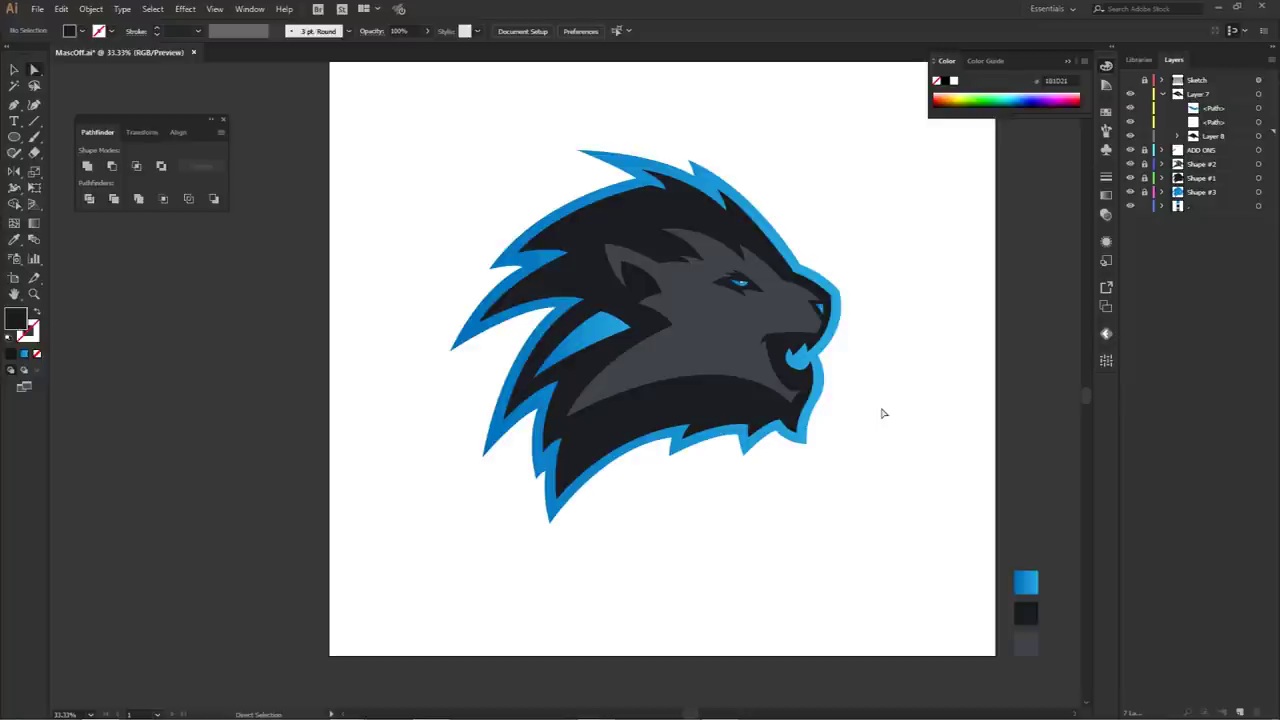
key("v")
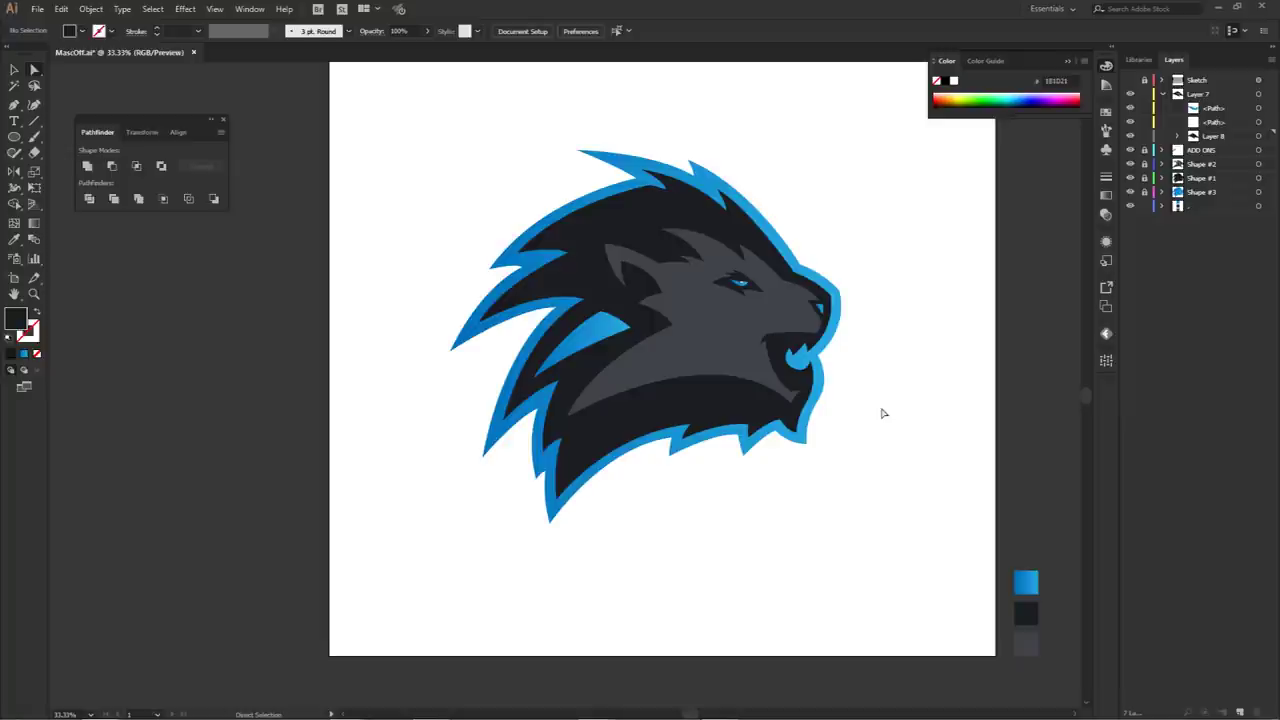